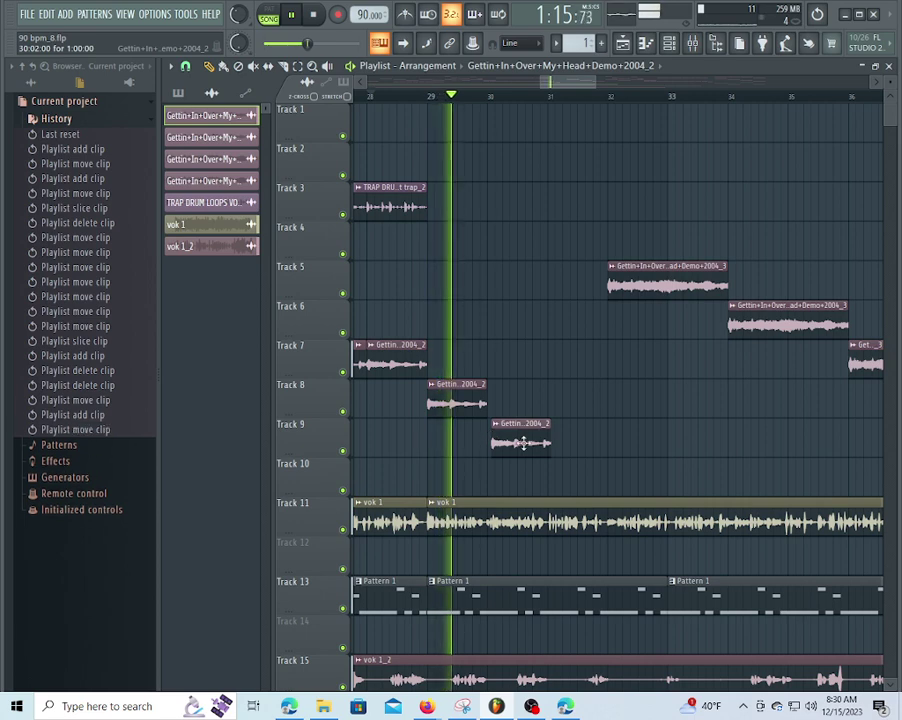
# - Place a one-bar Gettin+In+Over+My+Head+Demo+2004_2 clip on Track 8 at bar 31 and delete the 2004_3 clip on Track 5 at bar 32
pyautogui.moveTo(555, 399); pyautogui.dragTo(570, 396)
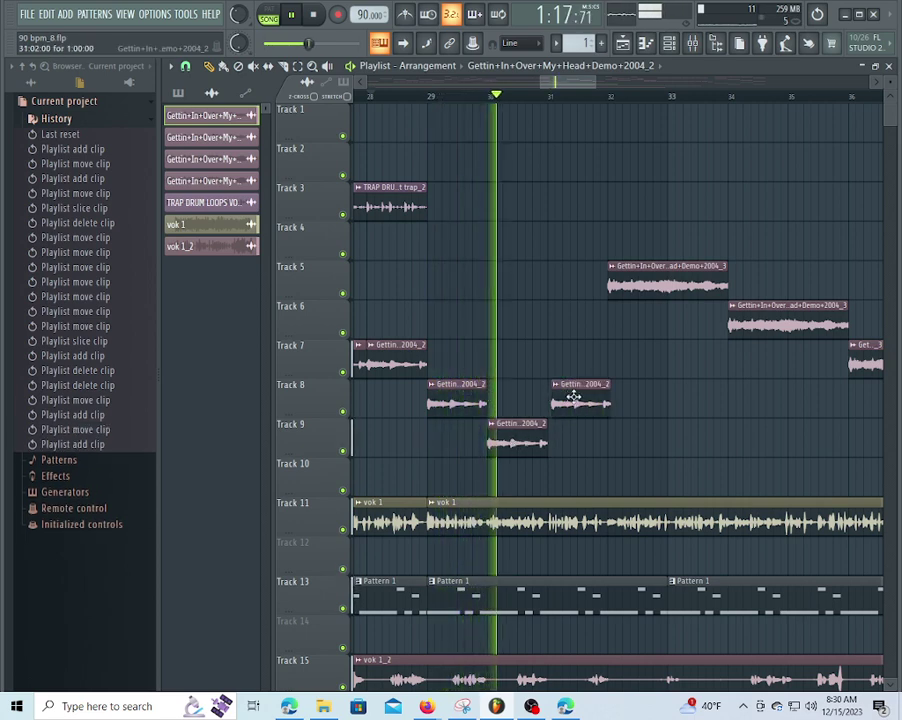
pyautogui.rightClick(637, 272)
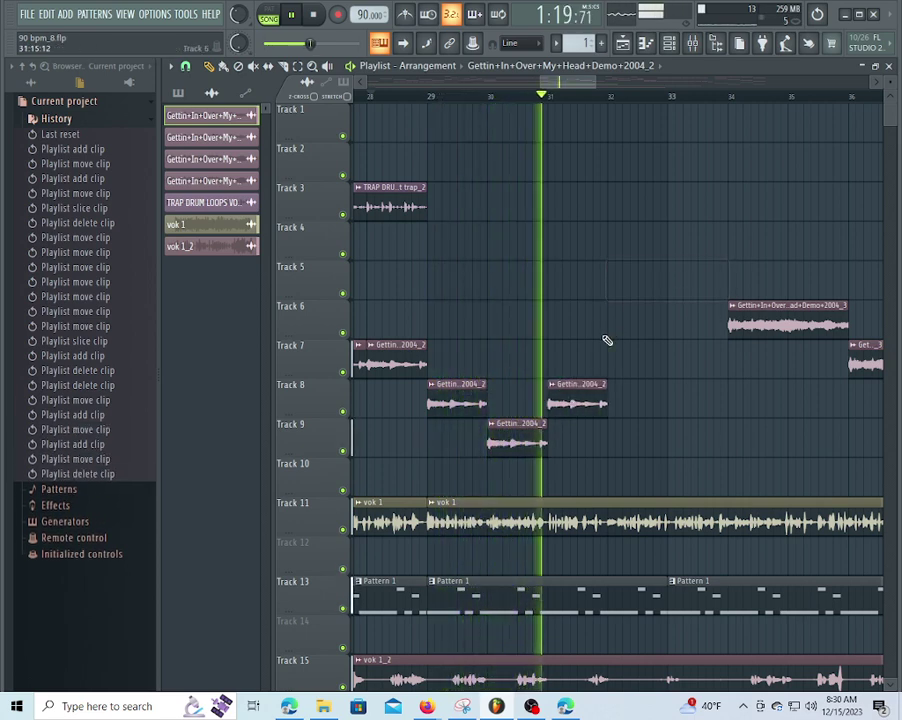
# - Try one-bar 2004_2 sample clips on Track 6 at bar 32 and Track 7 at bar 33, audition from bar 28, and remove both
pyautogui.click(612, 329)
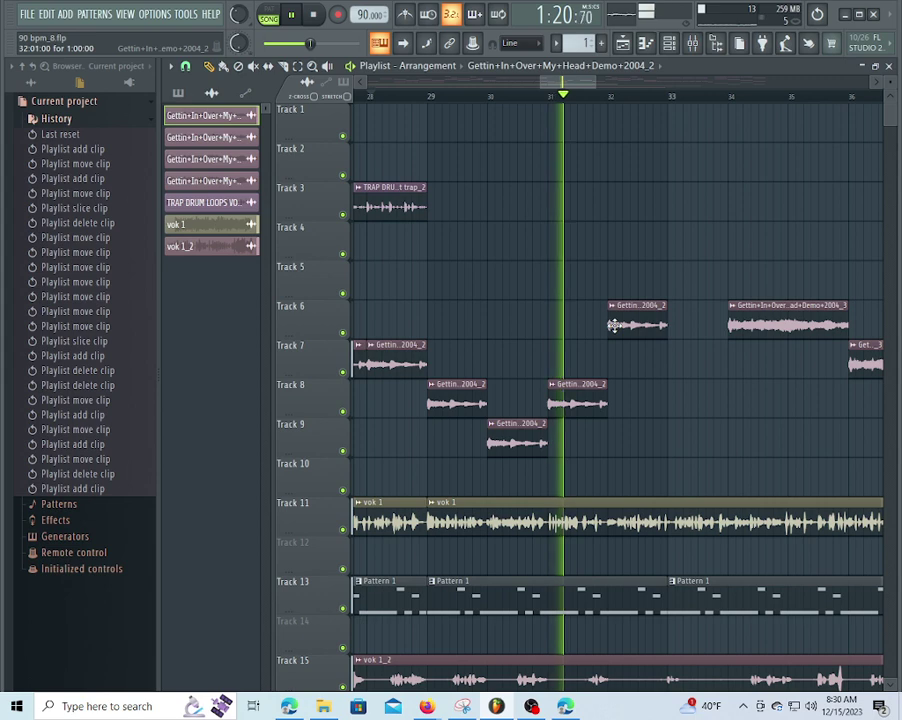
pyautogui.click(671, 365)
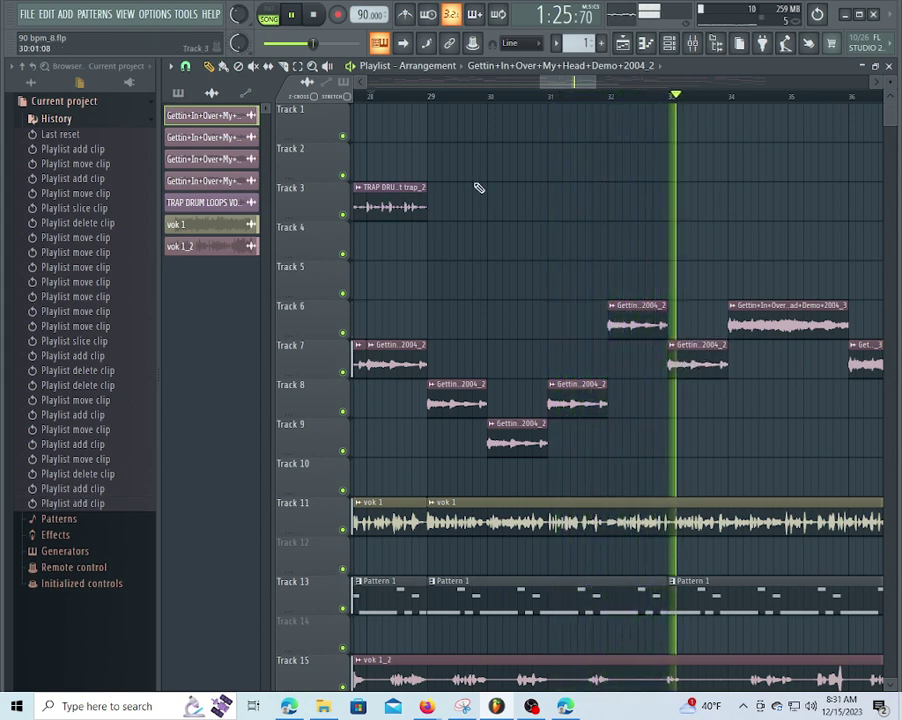
pyautogui.click(373, 96)
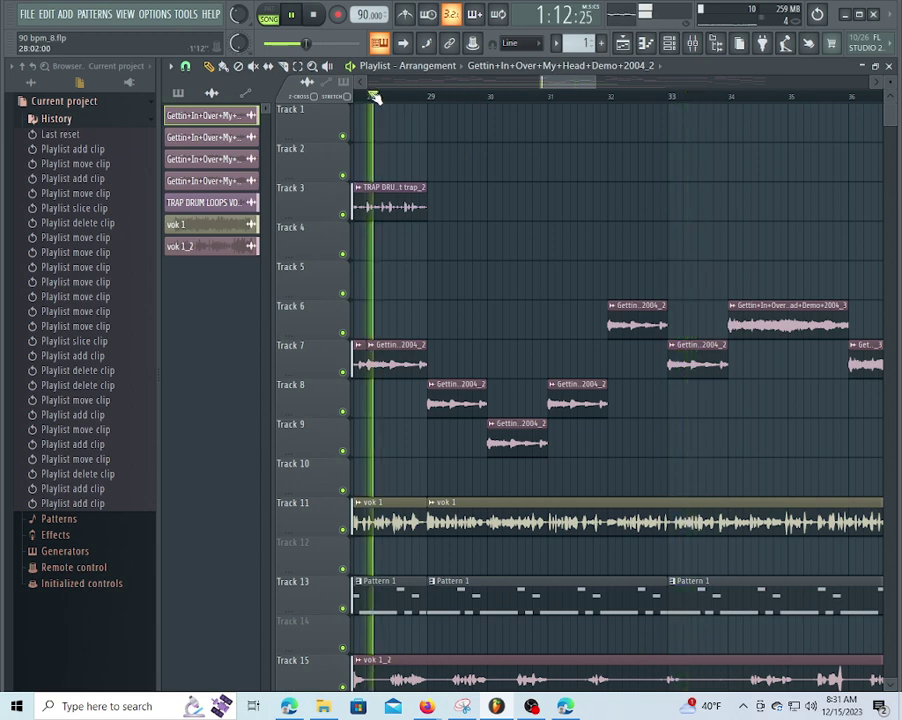
pyautogui.rightClick(714, 373)
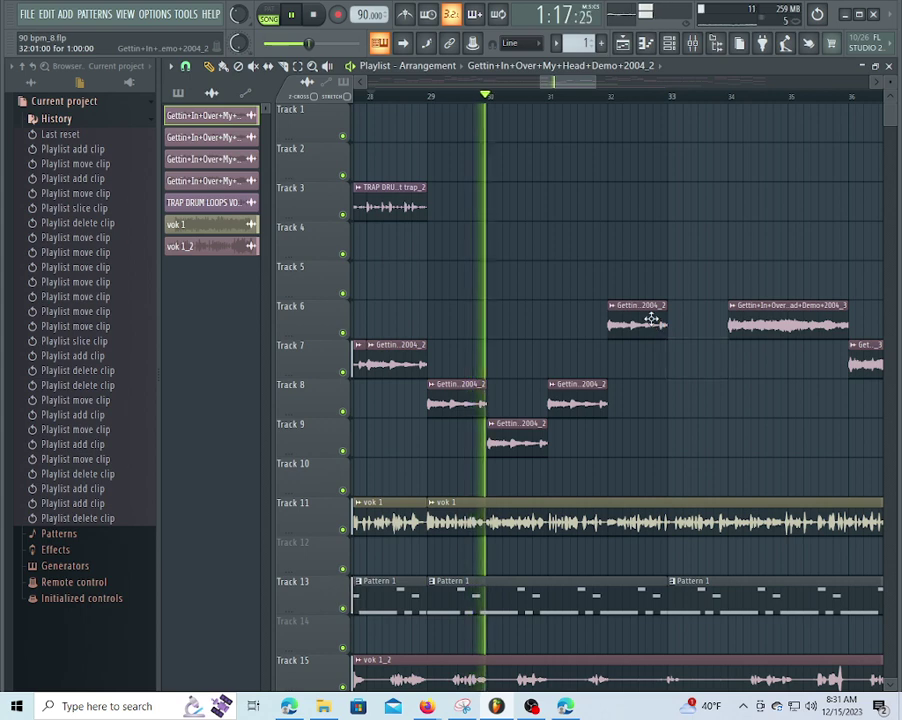
pyautogui.rightClick(644, 318)
# - Place a two-bar Gettin+In+Over+My+Head+Demo+2004_3 clip on Track 9 starting at bar 32
pyautogui.moveTo(612, 438); pyautogui.dragTo(654, 432)
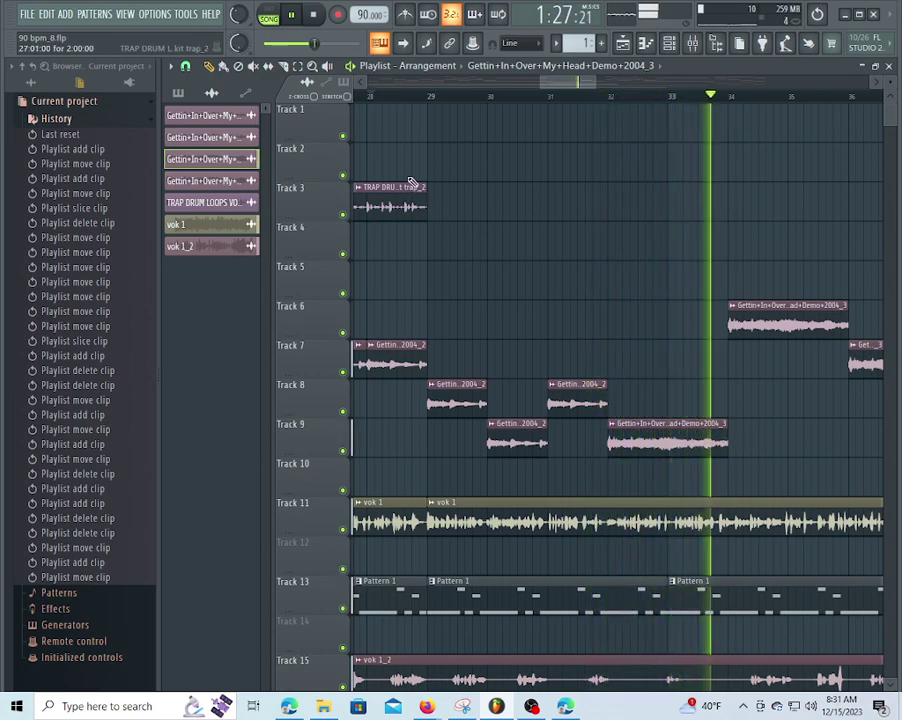
pyautogui.scroll(-3, 366, 96)
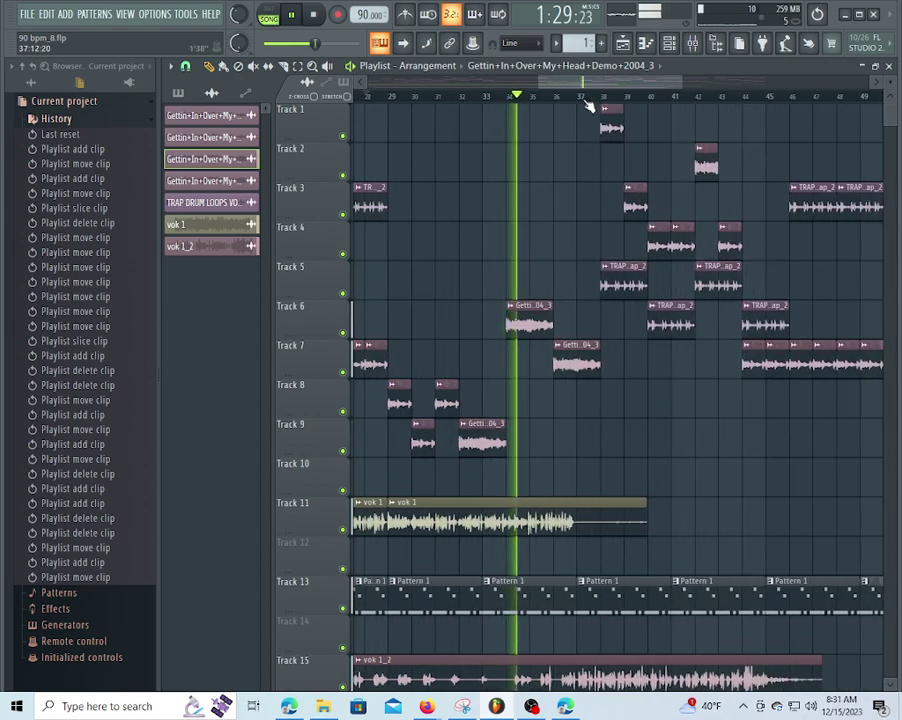
pyautogui.scroll(3, 590, 107)
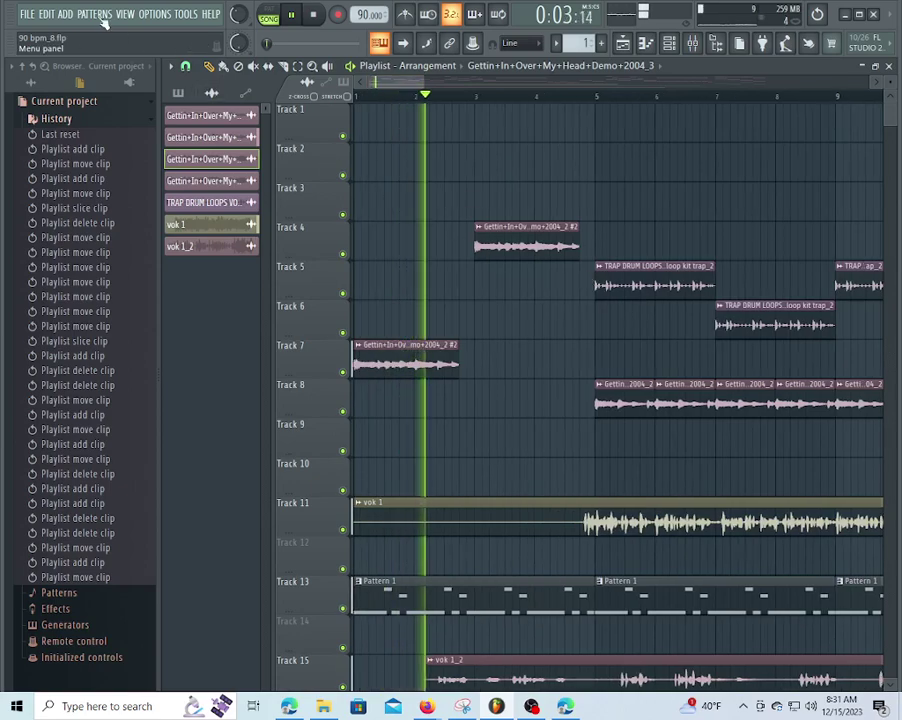
# - Save the project as a new version
pyautogui.click(26, 13)
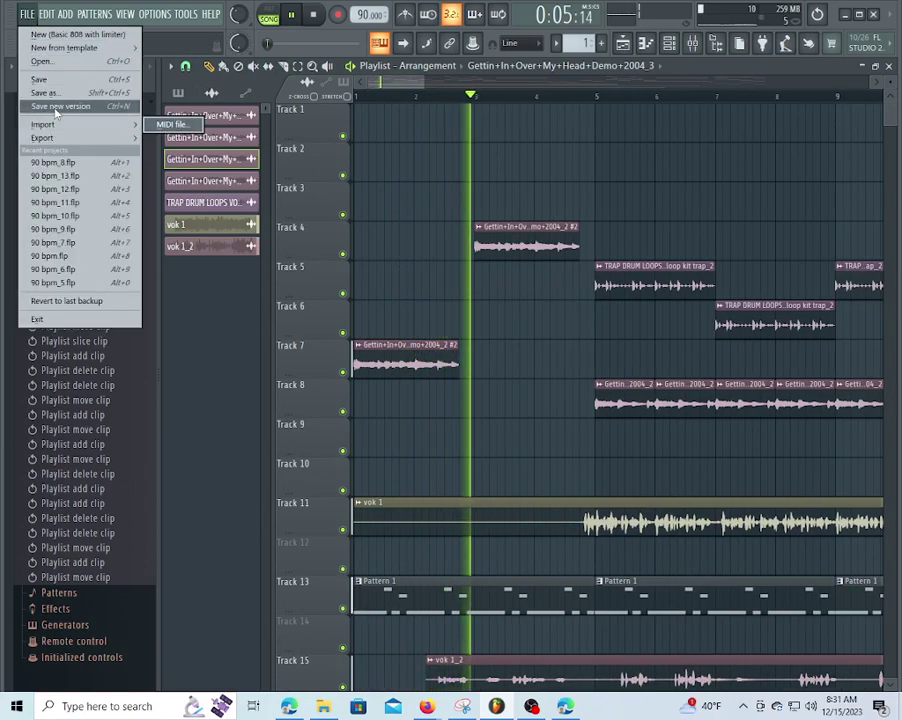
pyautogui.click(57, 107)
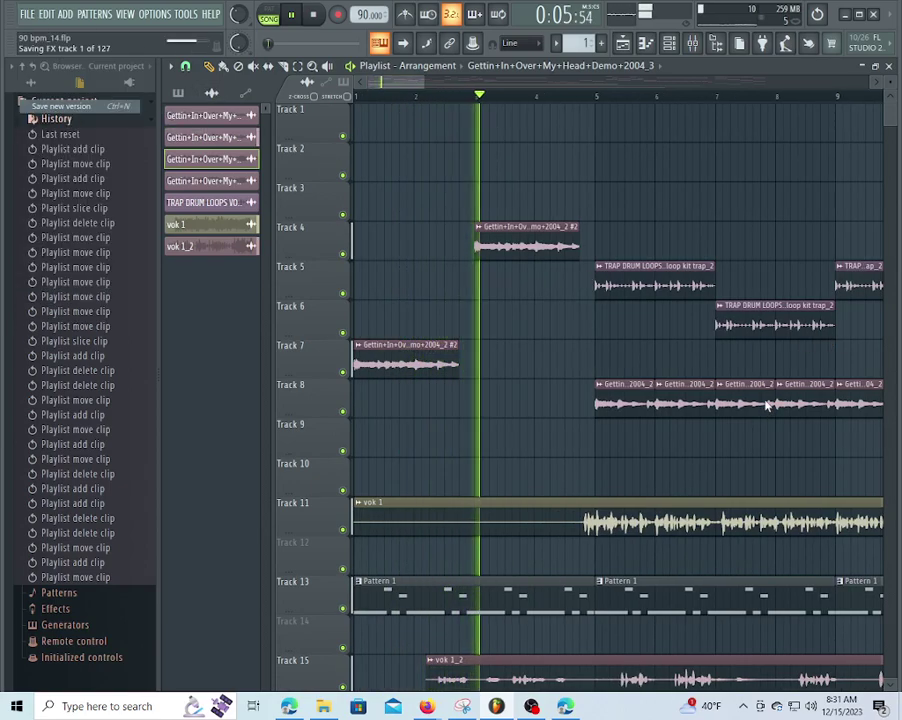
# - Delete the four trap drum loop clips between bars 5 and 13 on Tracks 5 and 6
pyautogui.rightClick(662, 289)
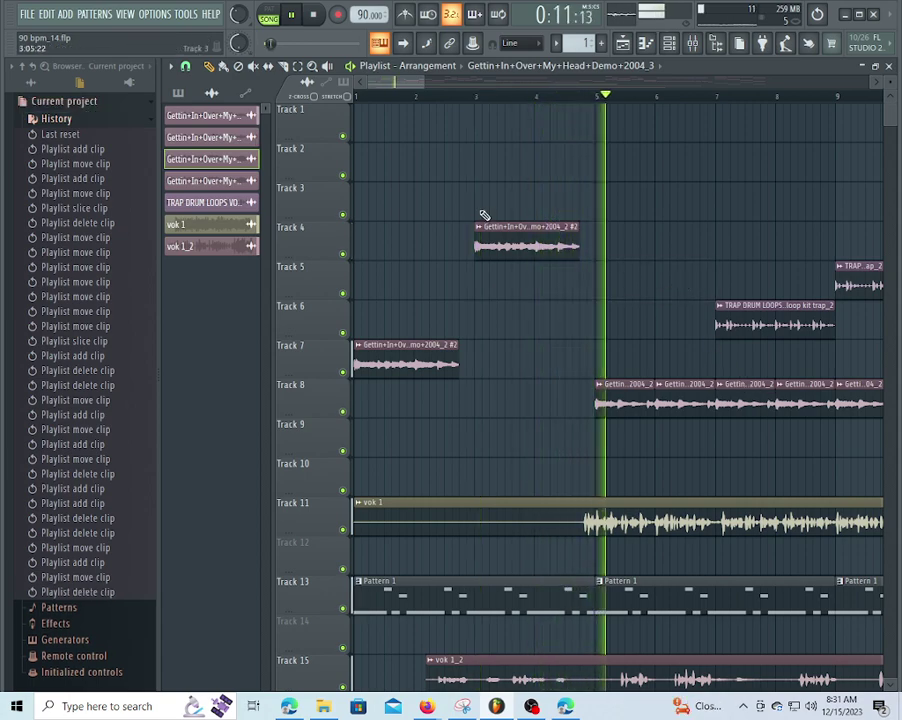
pyautogui.scroll(-2, 444, 134)
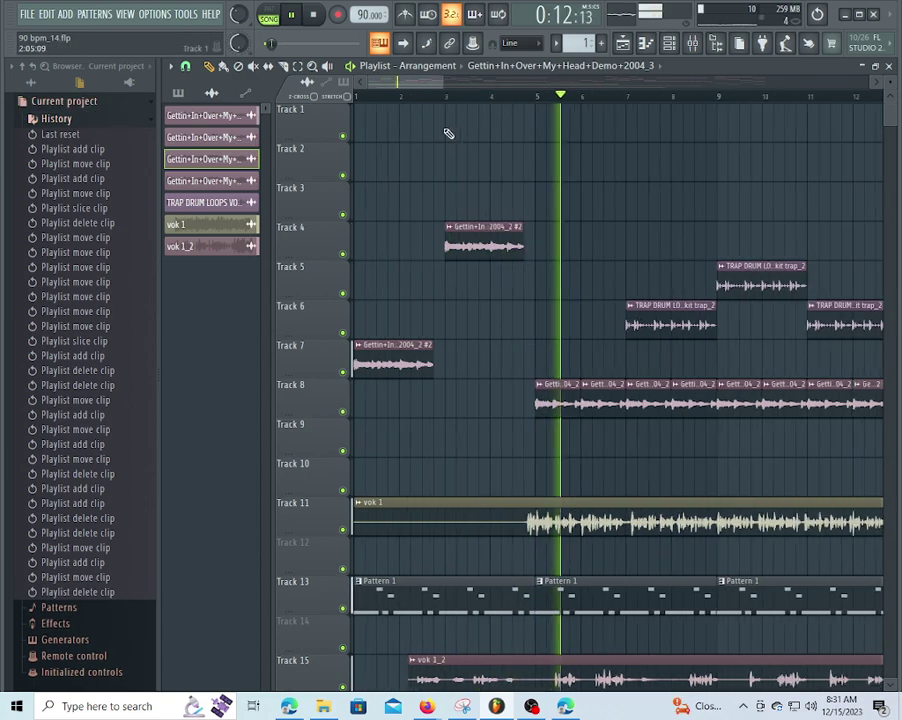
pyautogui.rightClick(657, 315)
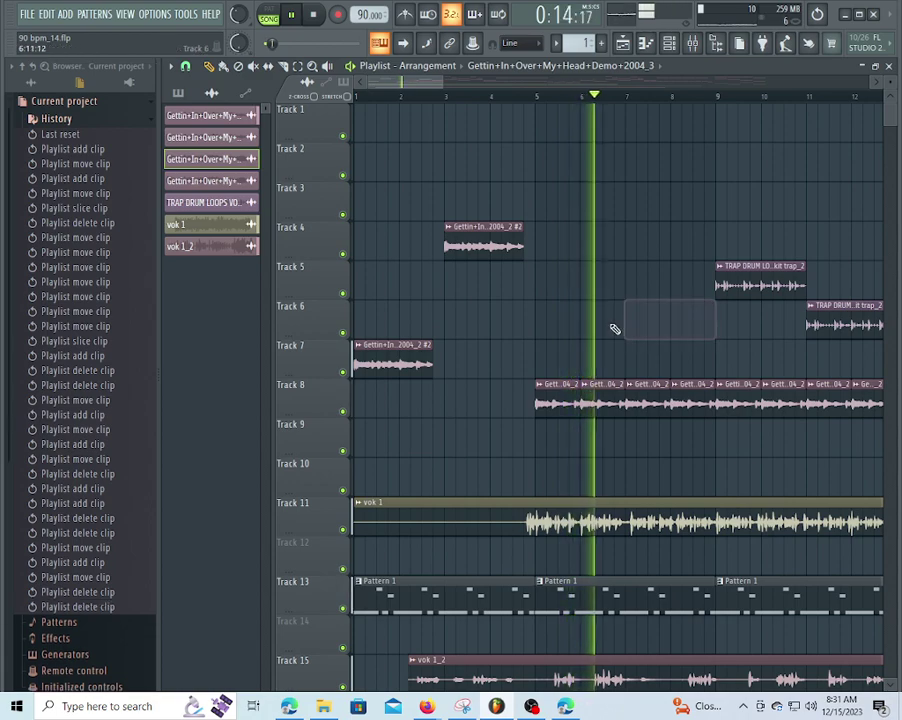
pyautogui.rightClick(734, 284)
pyautogui.scroll(-3, 437, 107)
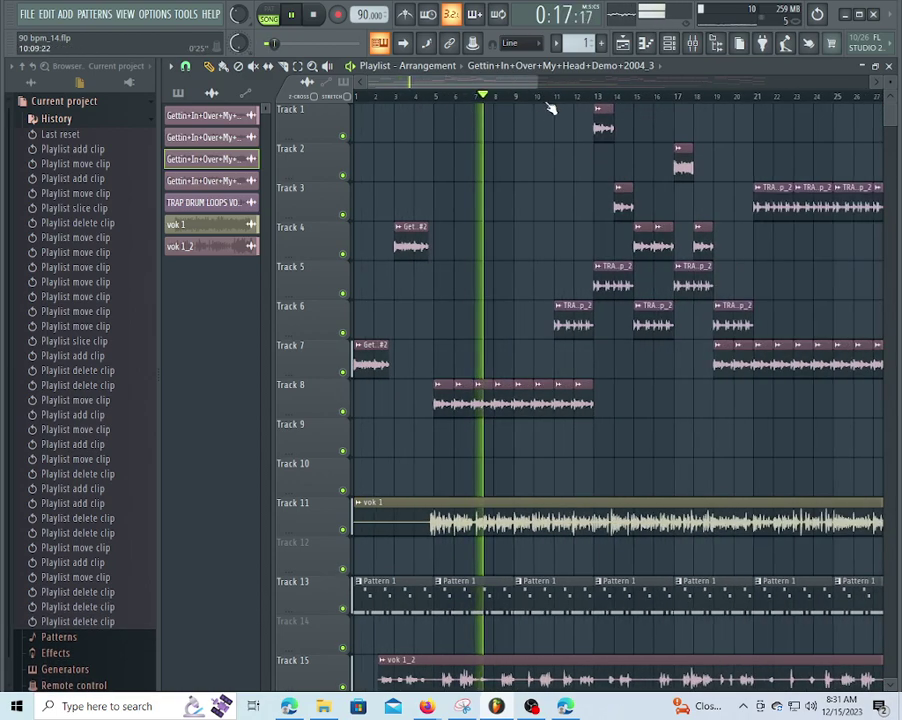
pyautogui.scroll(3, 590, 106)
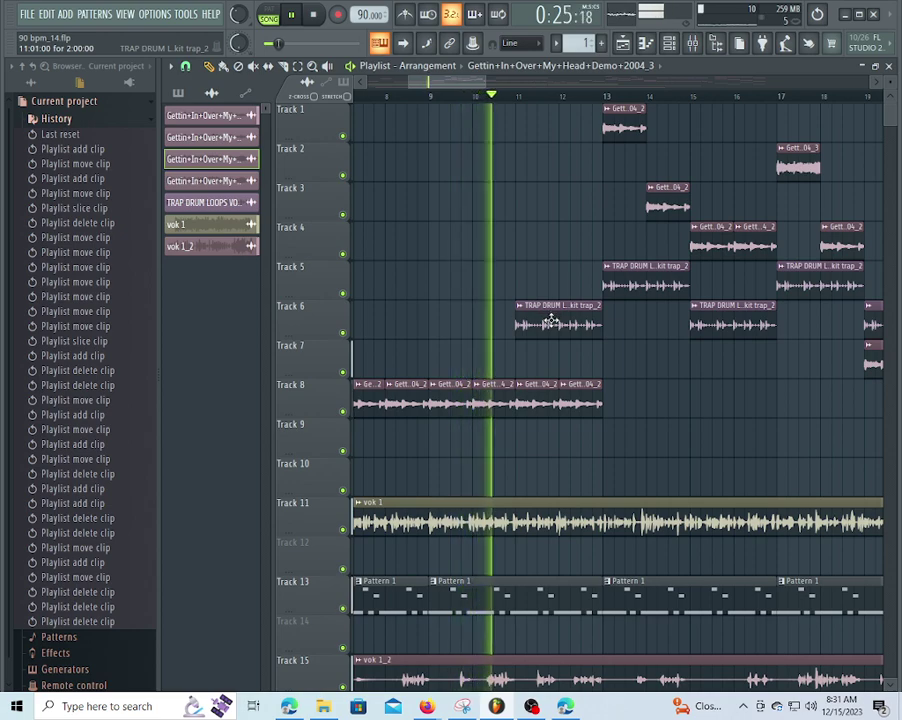
pyautogui.rightClick(551, 320)
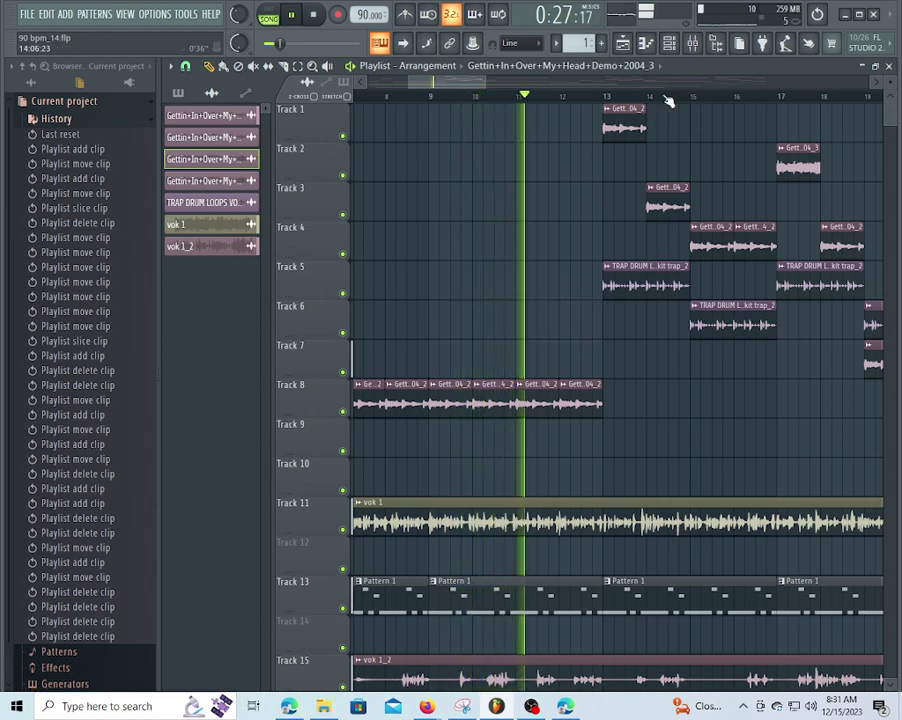
# - Undo the four trap drum loop clip deletions on Tracks 5 and 6 between bars 5 and 13
pyautogui.scroll(2, 668, 101)
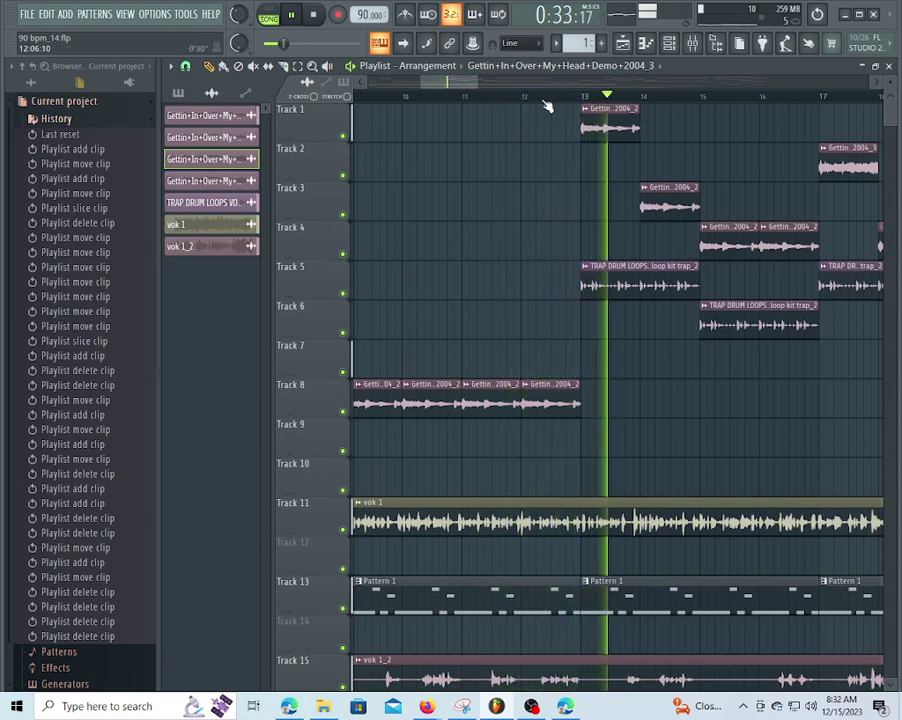
pyautogui.scroll(-4, 543, 106)
pyautogui.scroll(-2, 692, 101)
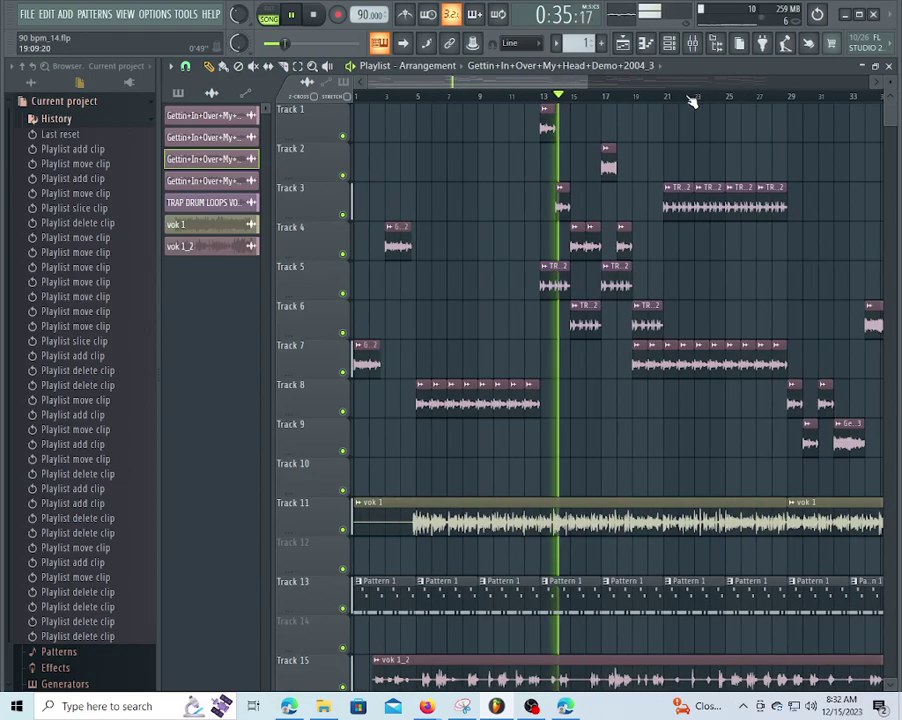
pyautogui.scroll(4, 691, 101)
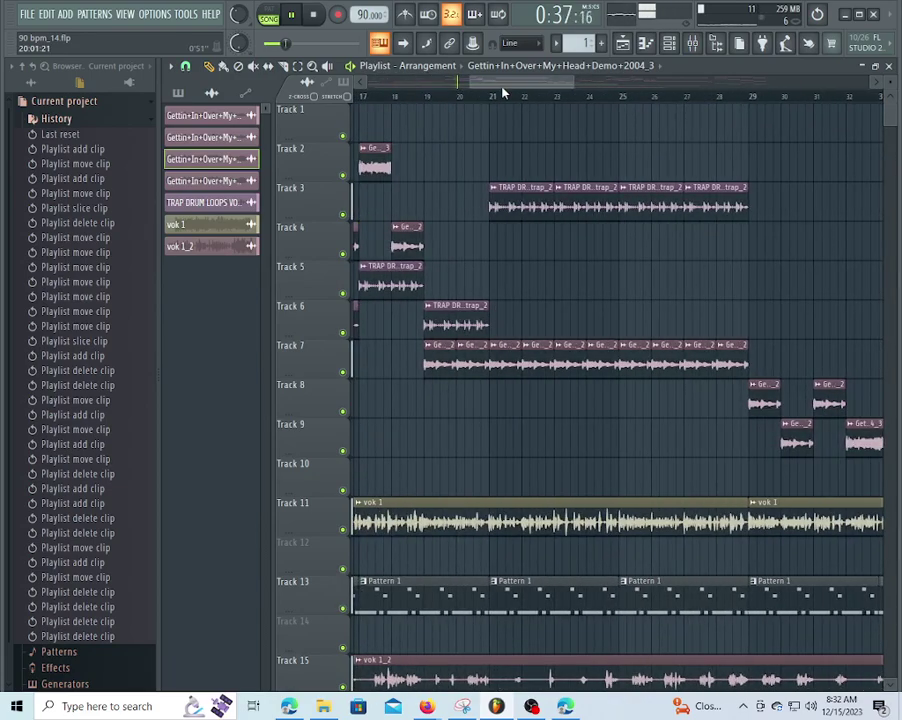
pyautogui.moveTo(501, 86); pyautogui.dragTo(330, 82)
pyautogui.click(48, 15)
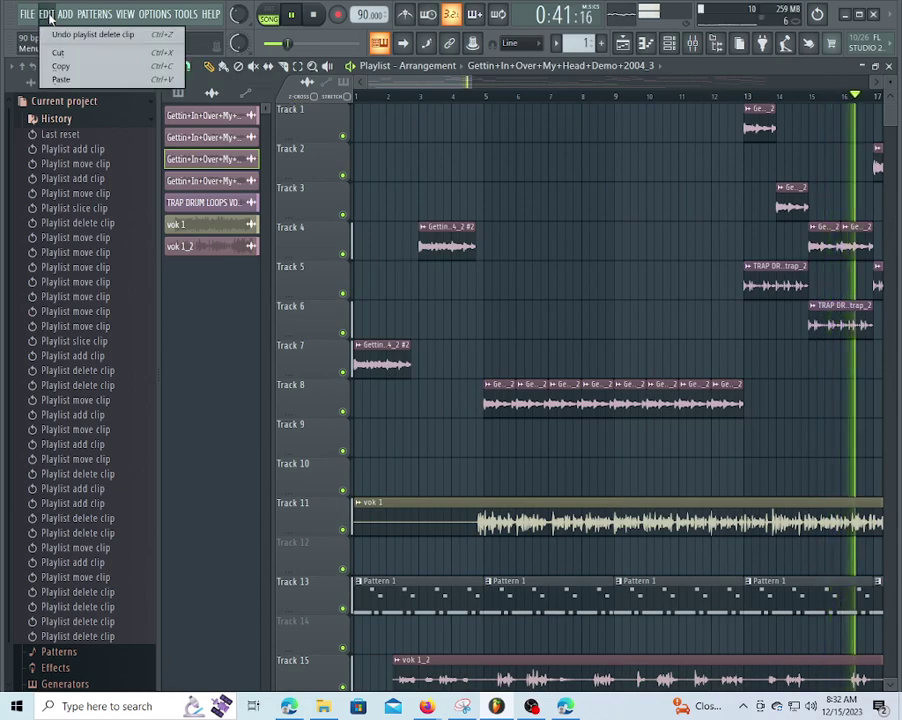
pyautogui.click(50, 35)
pyautogui.click(50, 15)
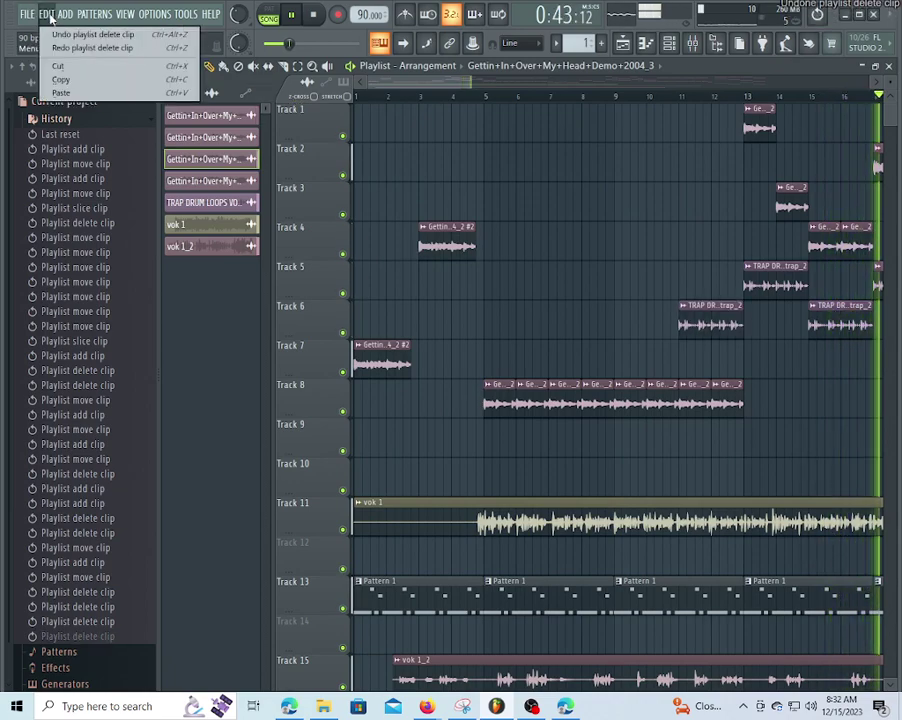
pyautogui.click(52, 35)
pyautogui.click(46, 15)
pyautogui.click(52, 35)
pyautogui.click(46, 13)
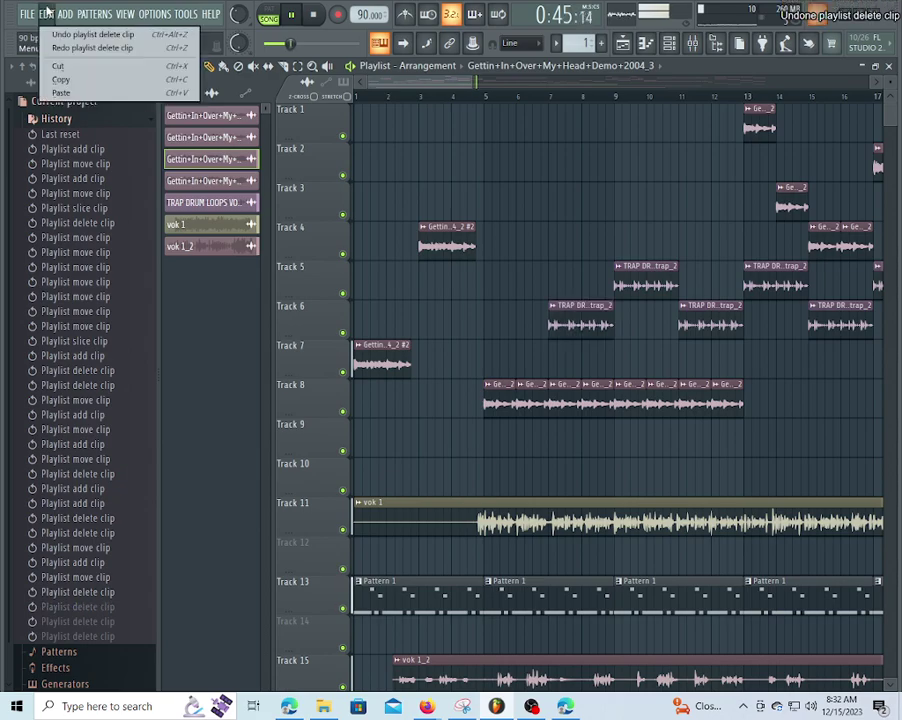
pyautogui.click(52, 34)
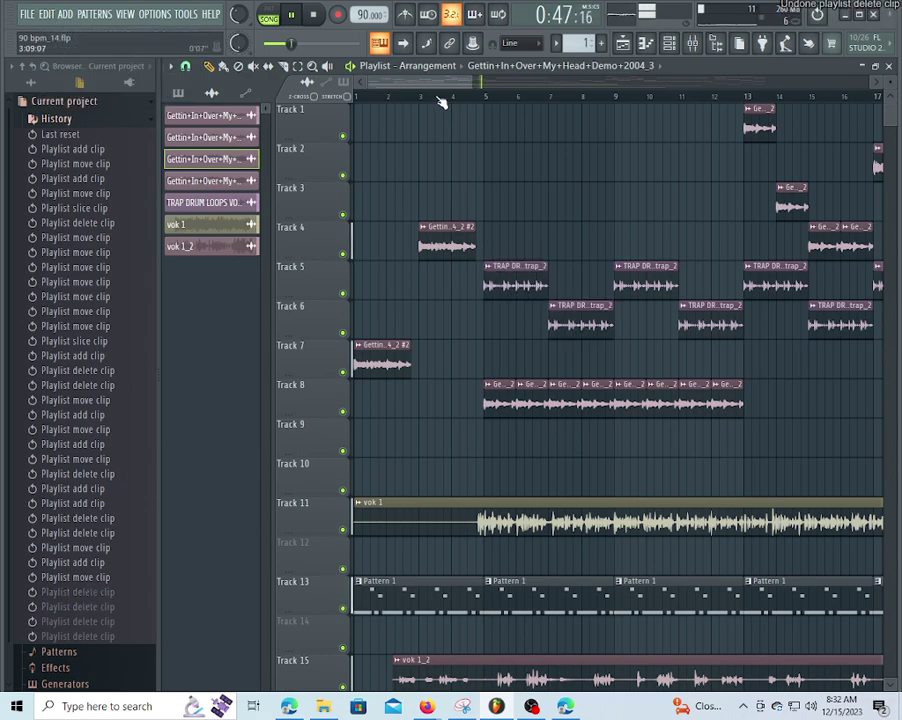
# - Review the arrangement during playback around bars 21 to 34, where the Track 3 drum loops give way to the sample clips on Tracks 8 and 9
pyautogui.scroll(-5, 440, 103)
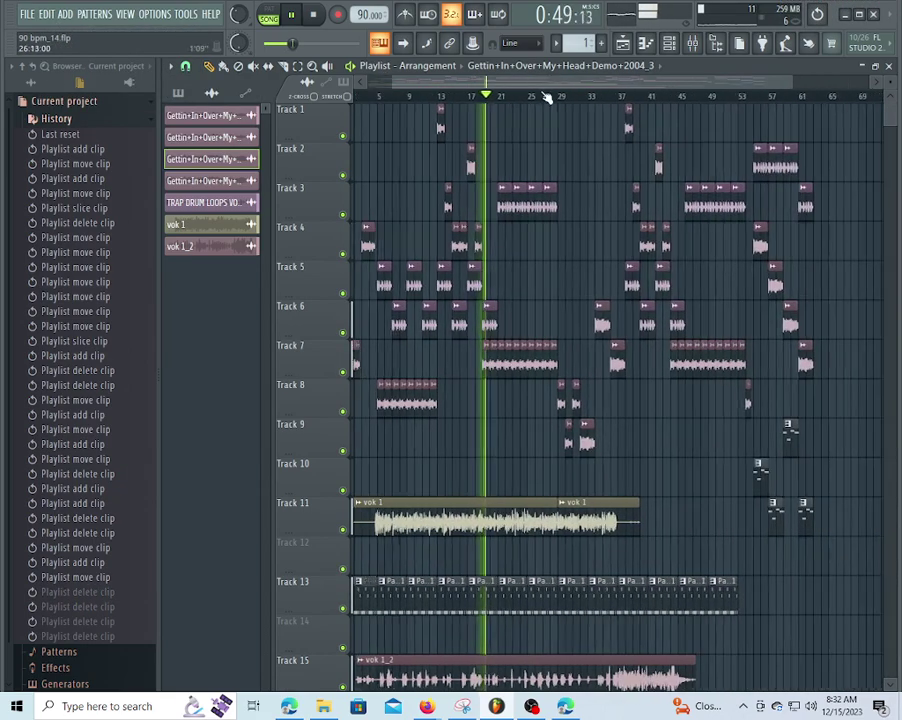
pyautogui.scroll(5, 544, 96)
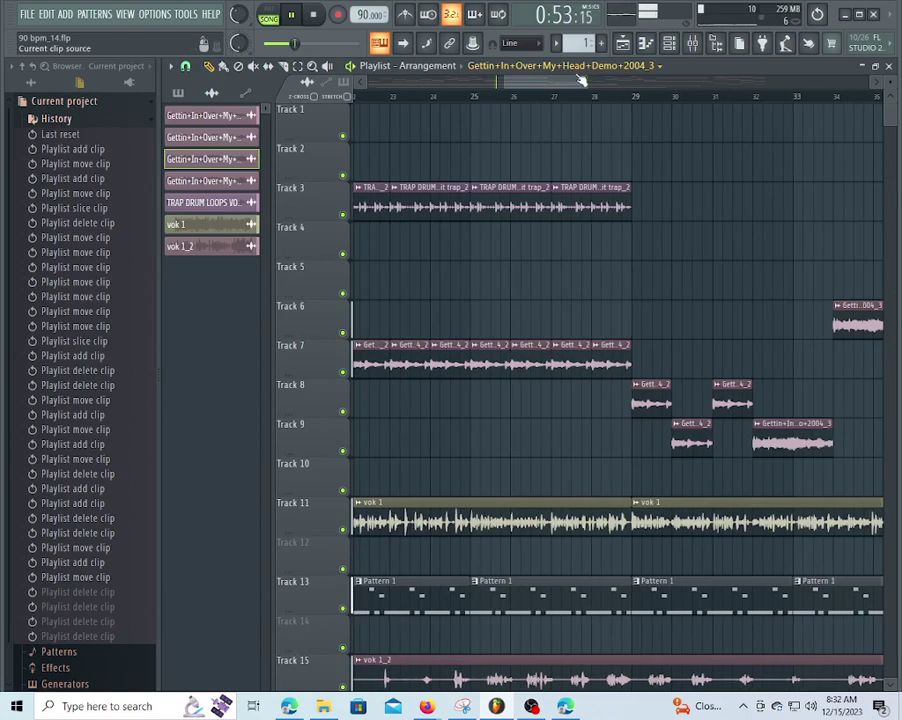
pyautogui.moveTo(568, 82); pyautogui.dragTo(535, 92)
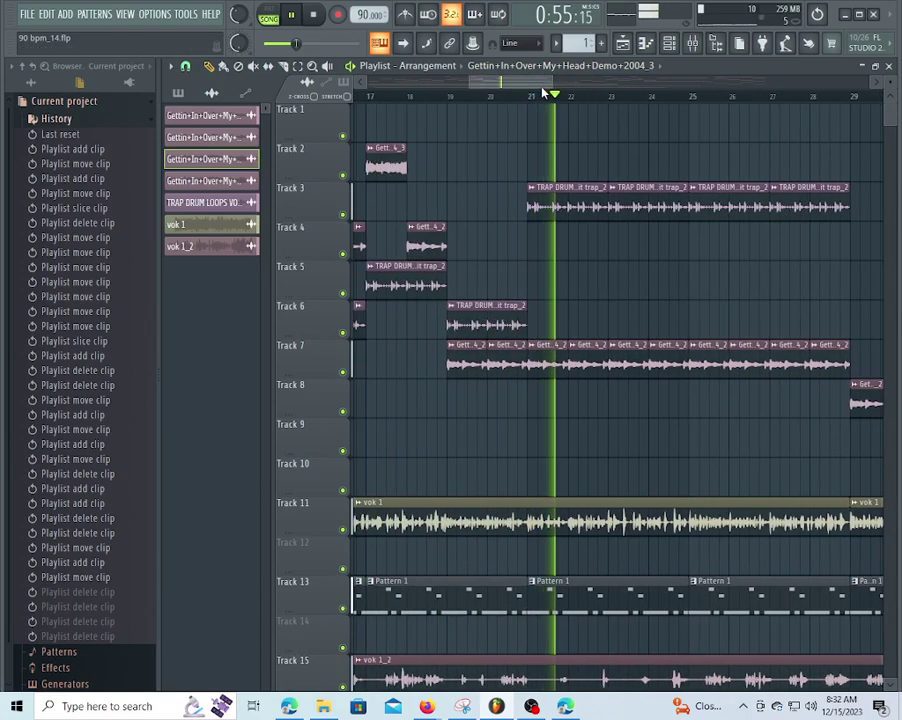
pyautogui.scroll(-3, 530, 97)
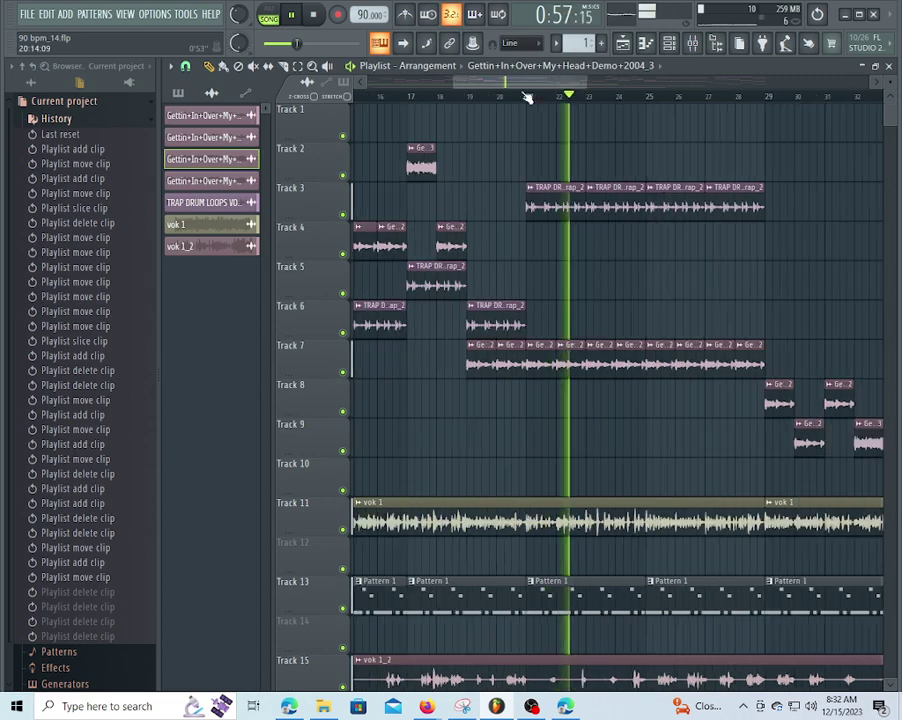
pyautogui.scroll(-3, 675, 149)
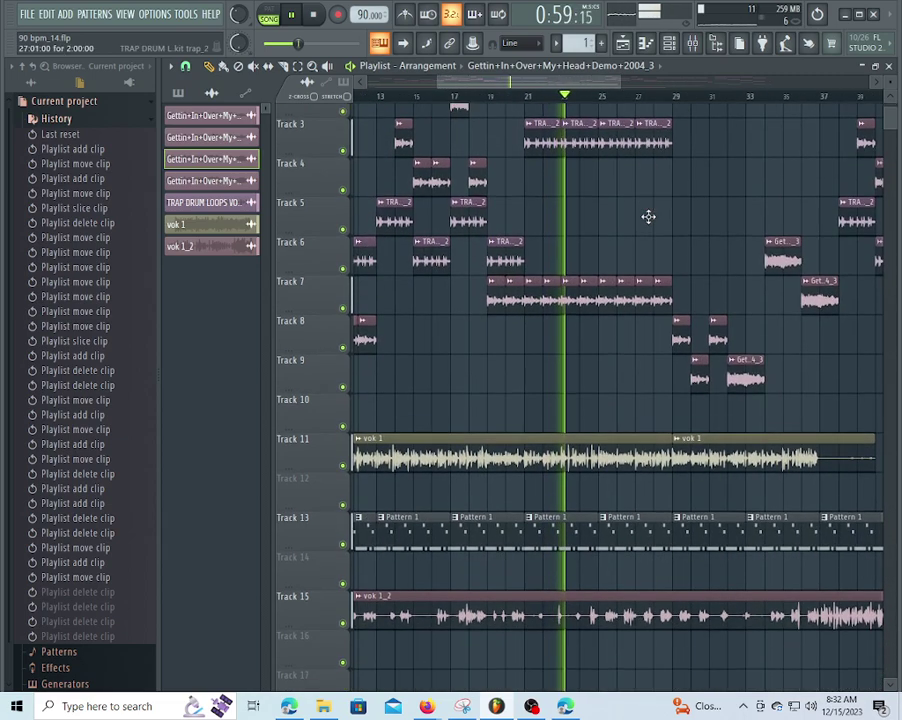
pyautogui.scroll(3, 728, 224)
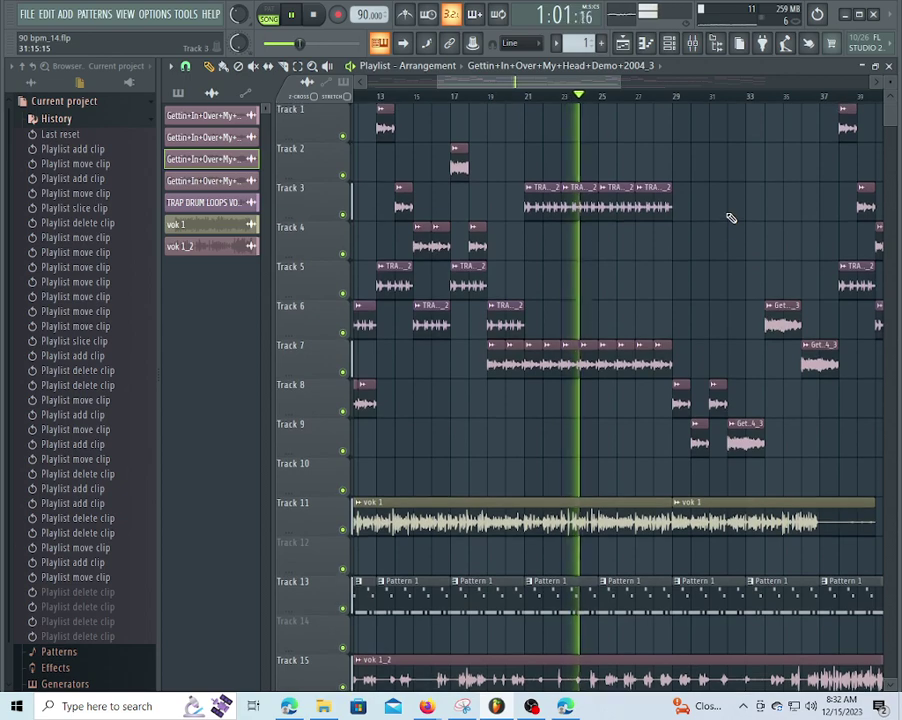
pyautogui.scroll(3, 668, 105)
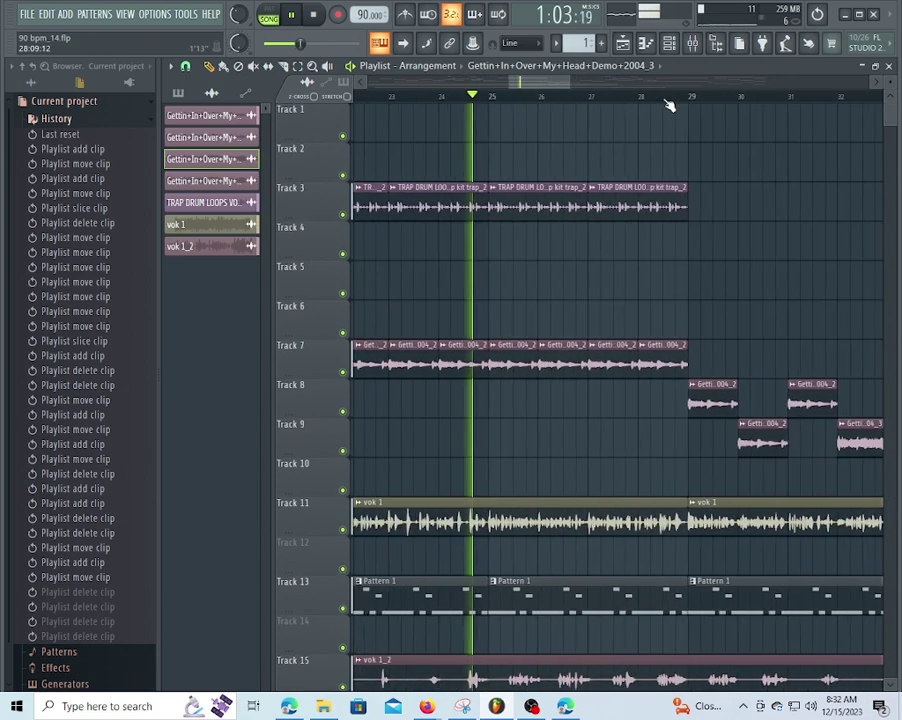
pyautogui.scroll(-1, 560, 83)
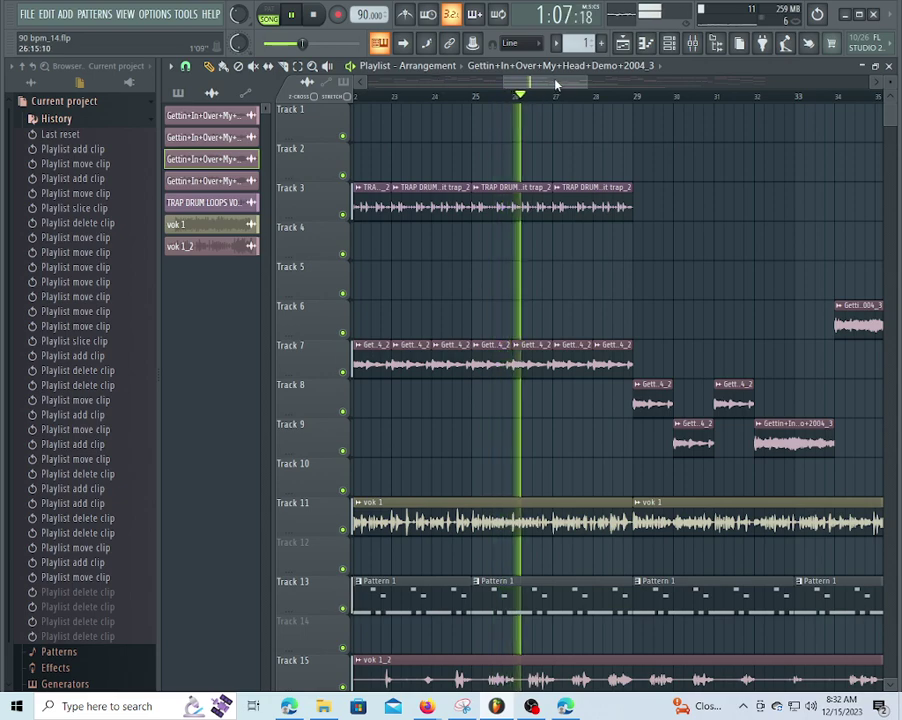
pyautogui.moveTo(556, 85); pyautogui.dragTo(566, 88)
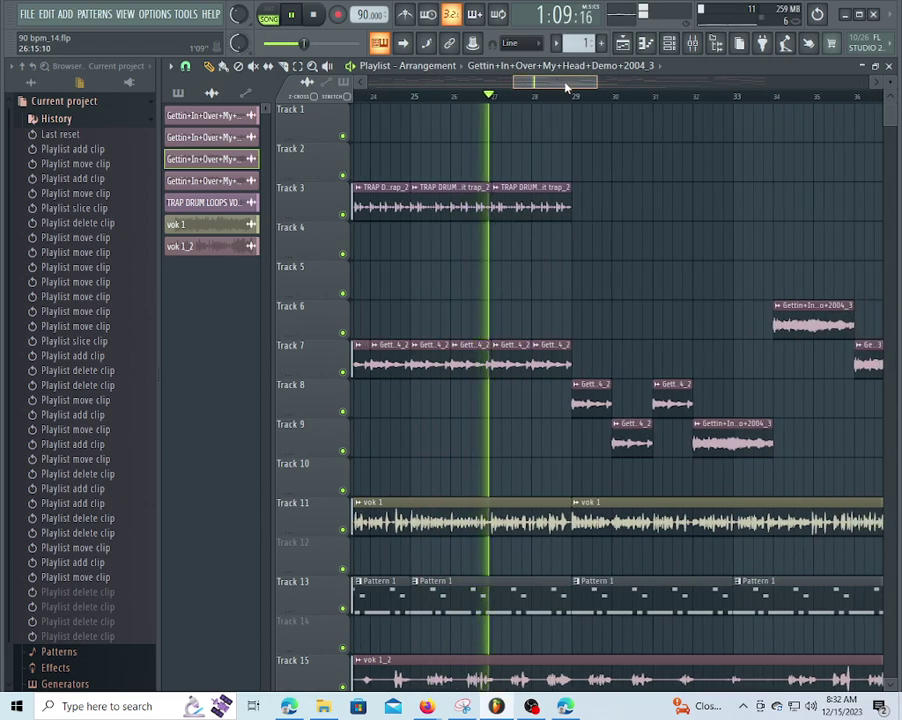
pyautogui.scroll(-2, 561, 205)
pyautogui.scroll(2, 594, 107)
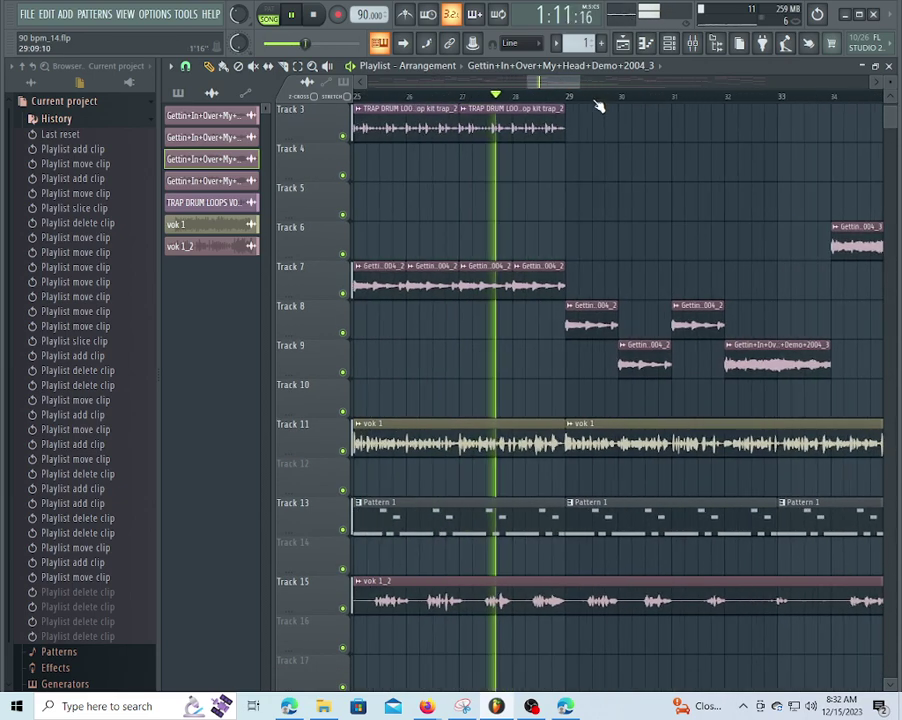
pyautogui.scroll(-2, 596, 246)
pyautogui.scroll(2, 613, 221)
pyautogui.scroll(1, 608, 222)
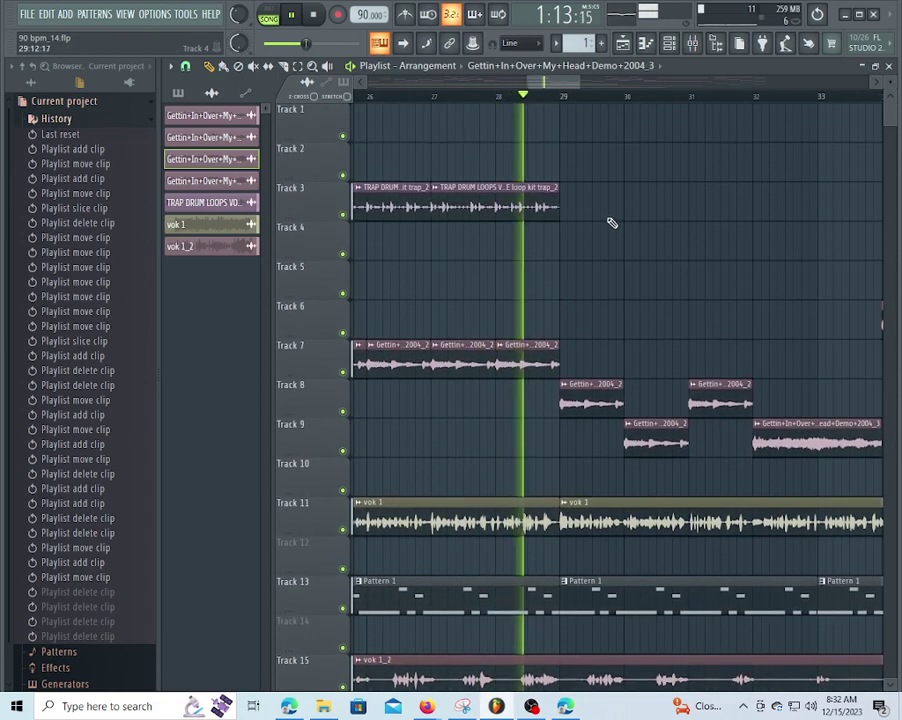
# - Shorten the Track 8 sample clip at bar 29 to 12 steps and fill the gap before bar 30 with a four-step sample clip on Track 7
pyautogui.scroll(-2, 616, 330)
pyautogui.scroll(2, 642, 310)
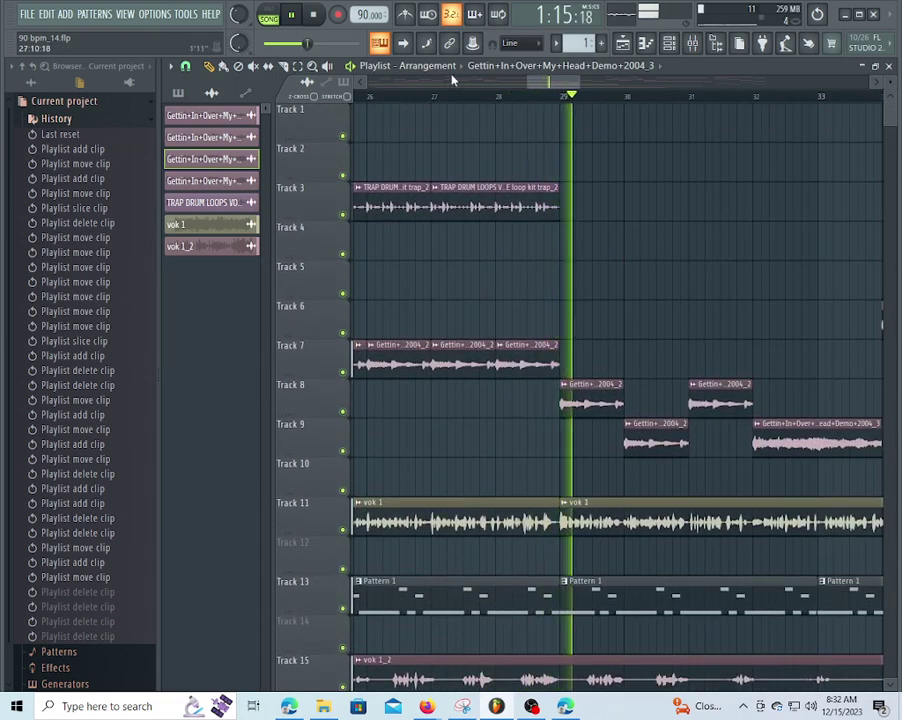
pyautogui.scroll(-2, 505, 101)
pyautogui.click(421, 97)
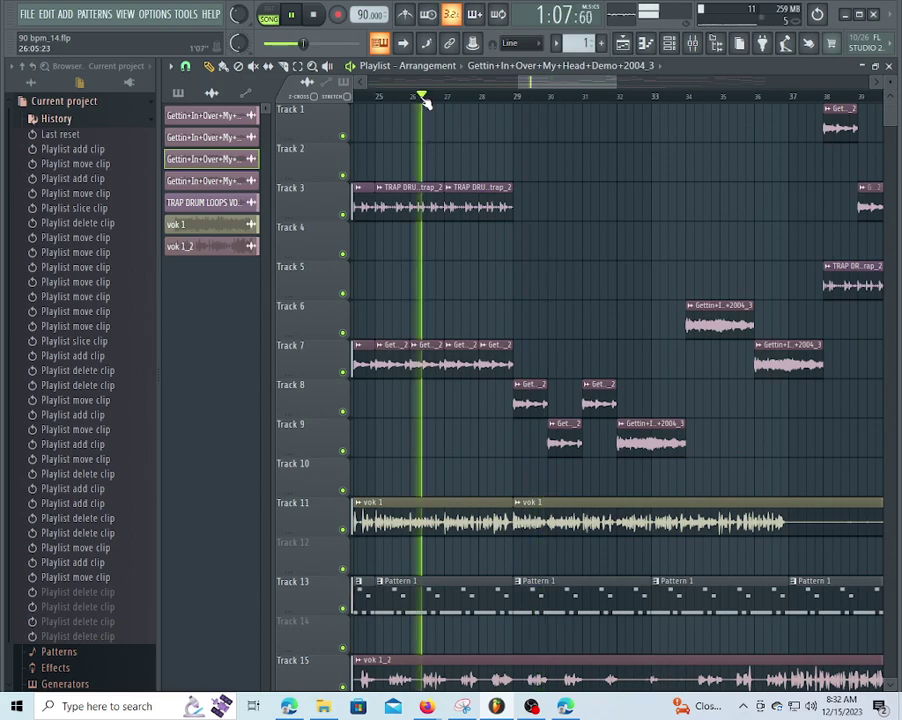
pyautogui.scroll(3, 548, 103)
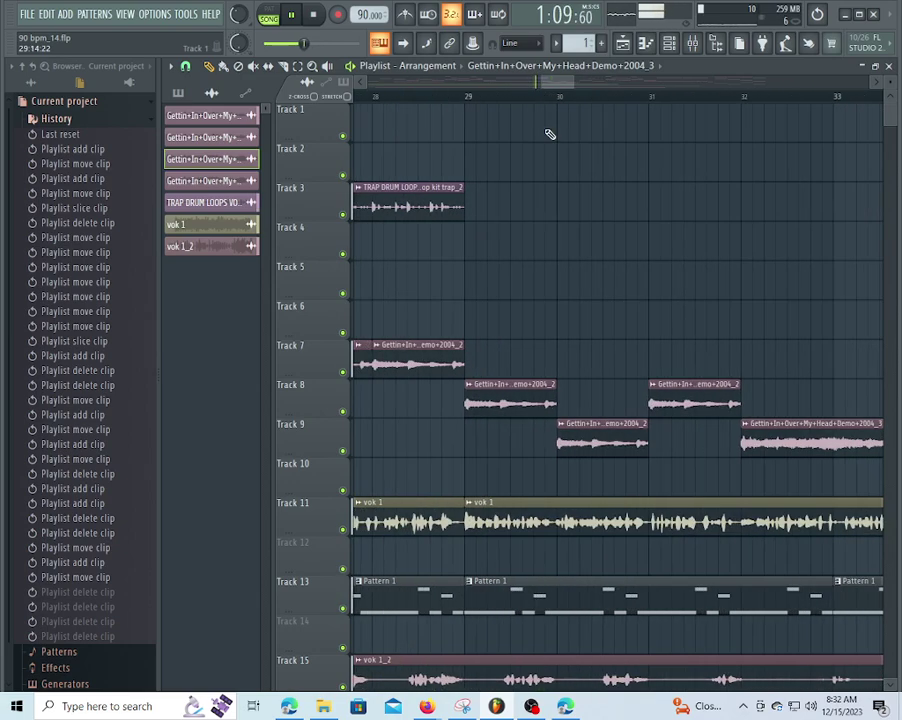
pyautogui.moveTo(548, 396); pyautogui.dragTo(564, 355)
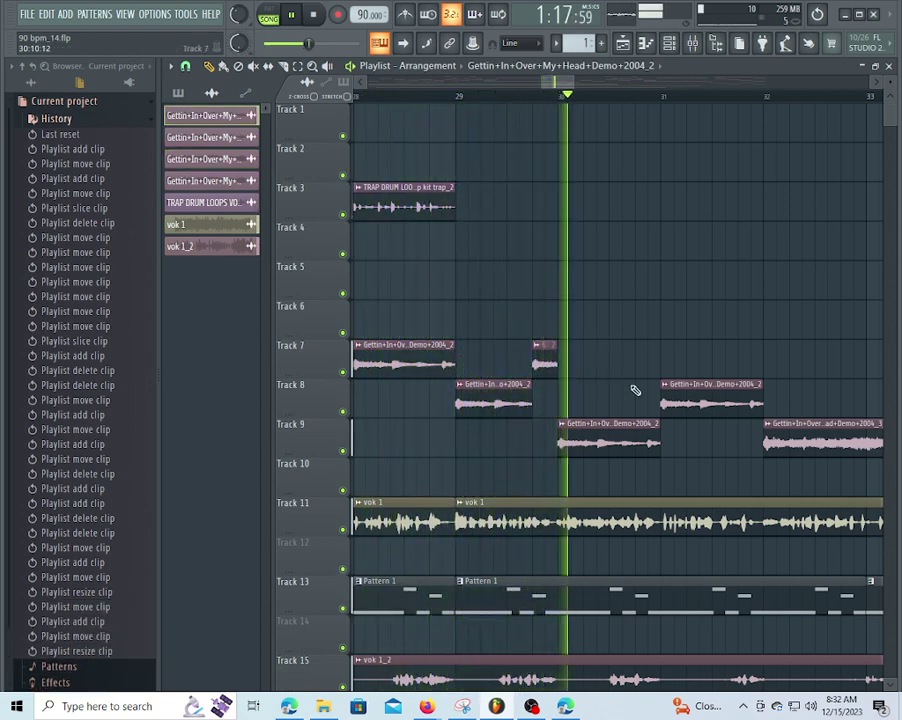
# - Shorten the Track 9 sample clip at bar 30 to 12 steps and place a four-step sample clip on Track 10 right before bar 31
pyautogui.click(370, 122)
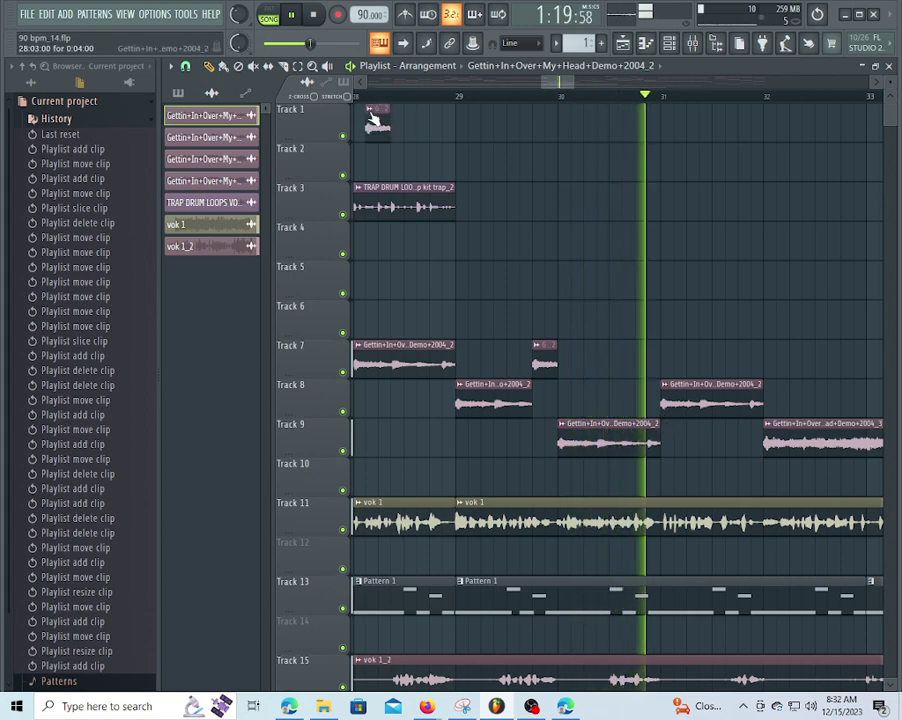
pyautogui.rightClick(378, 124)
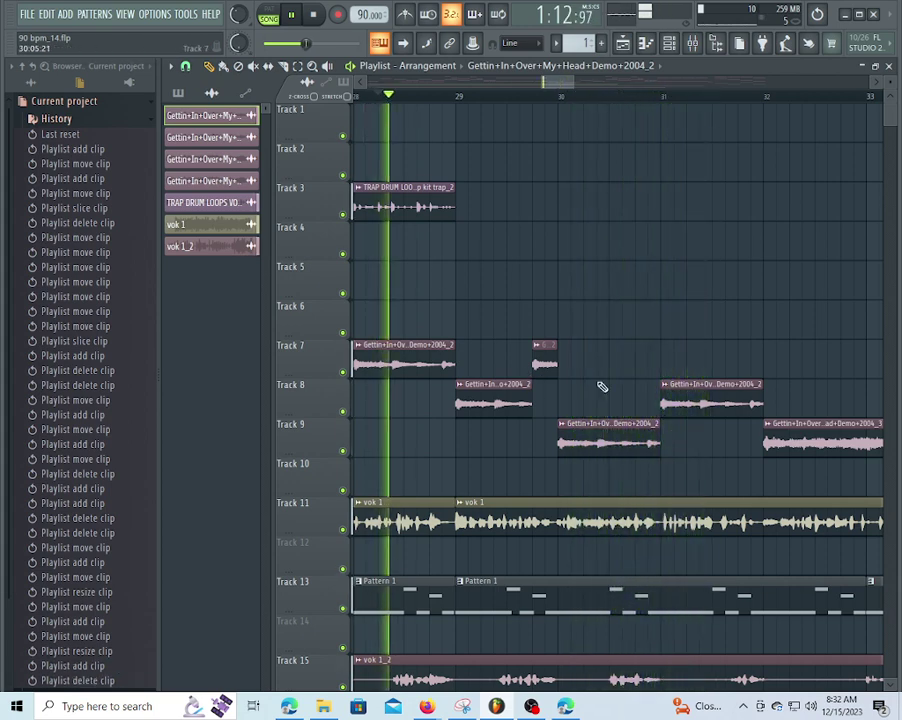
pyautogui.moveTo(655, 440); pyautogui.dragTo(630, 424)
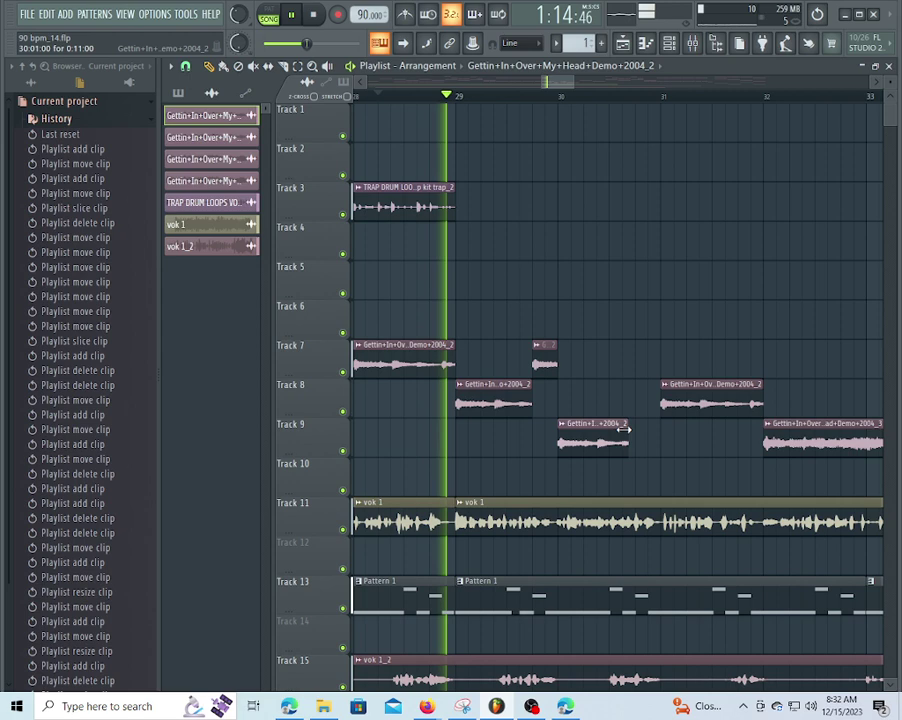
pyautogui.click(648, 476)
pyautogui.moveTo(653, 474); pyautogui.dragTo(646, 476)
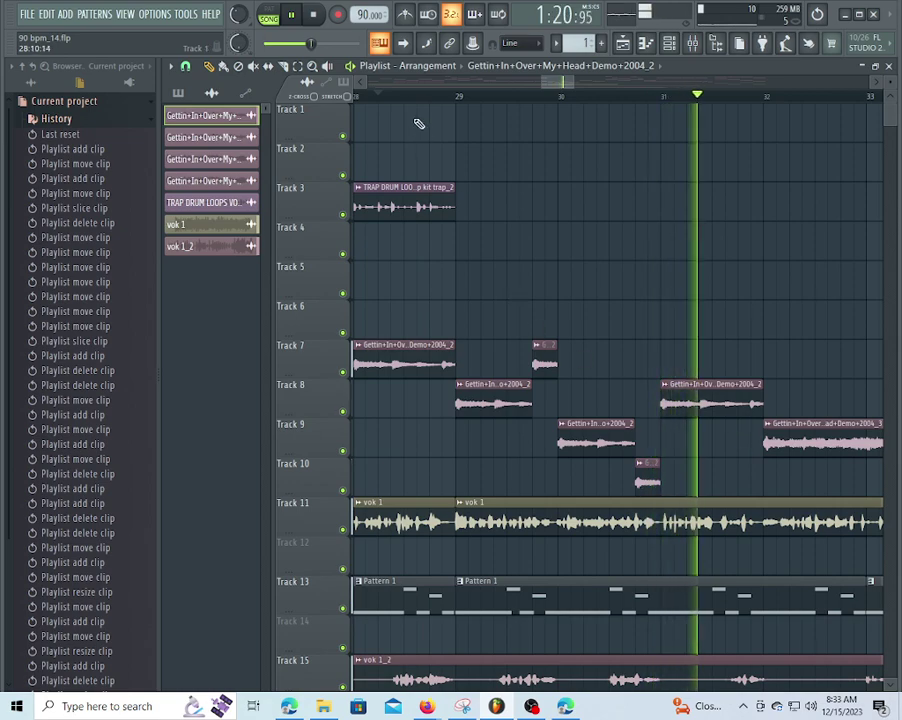
# - Trim both ends of the Track 9 sample clip at bar 32 so it starts at step 5 and lasts eight steps
pyautogui.scroll(-4, 418, 104)
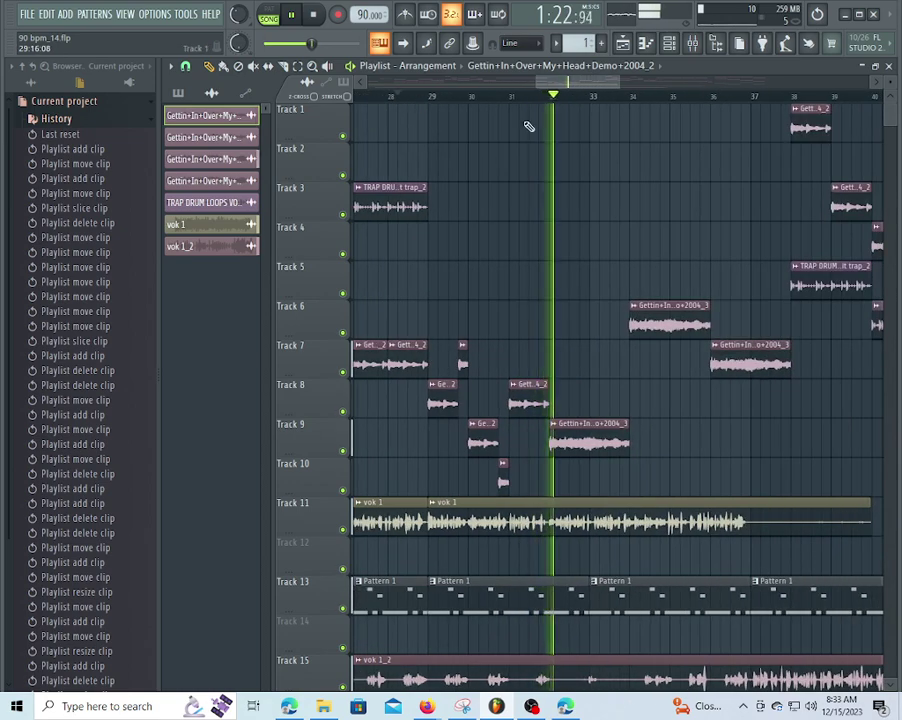
pyautogui.click(428, 97)
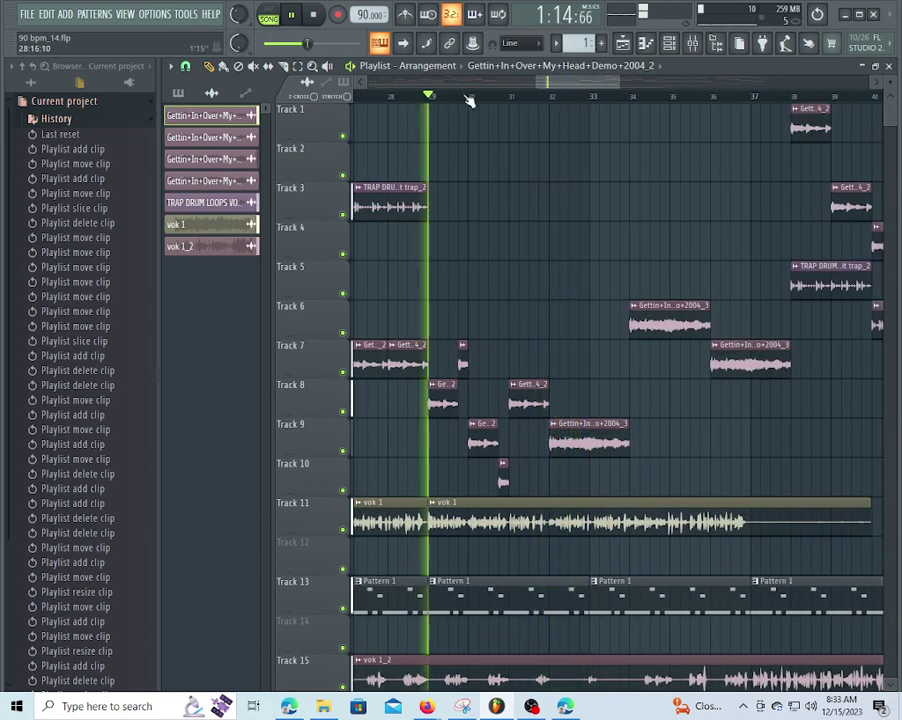
pyautogui.scroll(4, 520, 100)
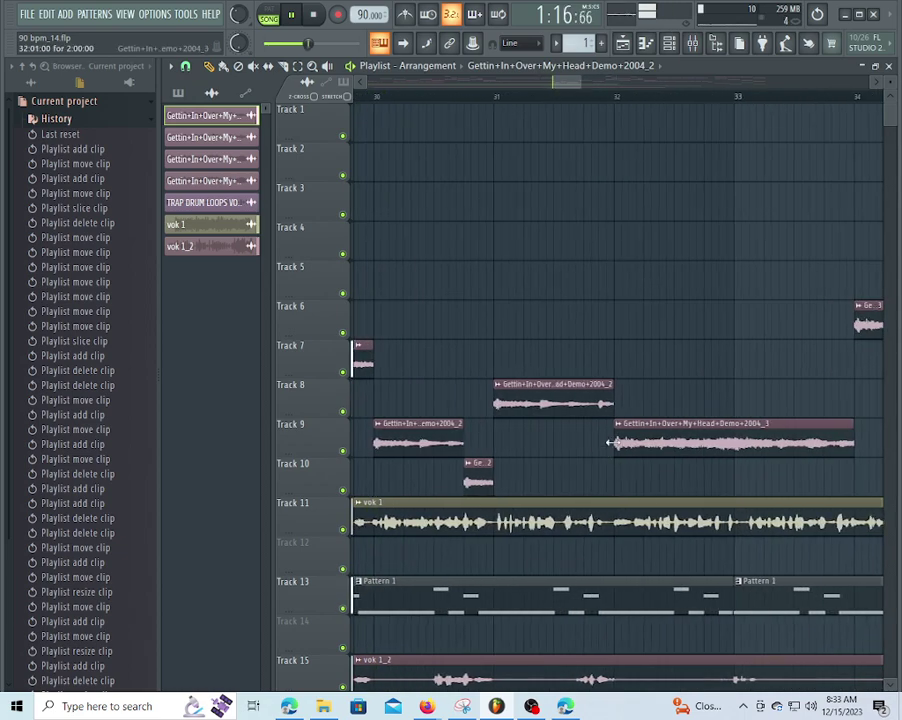
pyautogui.moveTo(615, 445); pyautogui.dragTo(644, 454)
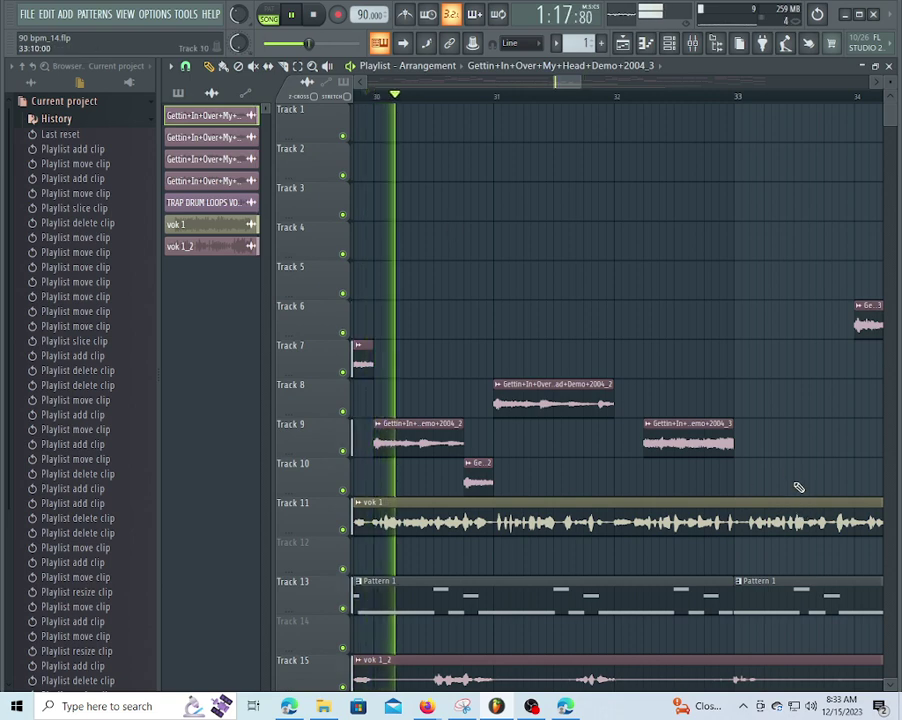
pyautogui.moveTo(741, 440); pyautogui.dragTo(706, 415)
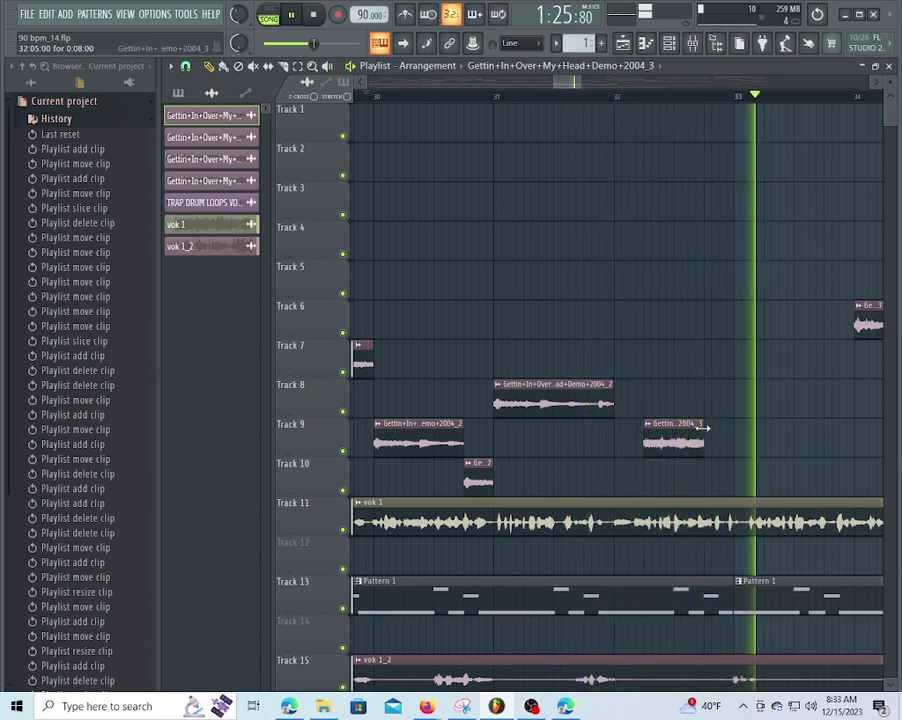
# - Replace the long sample clips on Tracks 6 and 7 between bars 34 and 38 with one-bar sample clips at bars 34, 35 and 36 on Tracks 9 and 10
pyautogui.scroll(-8, 461, 102)
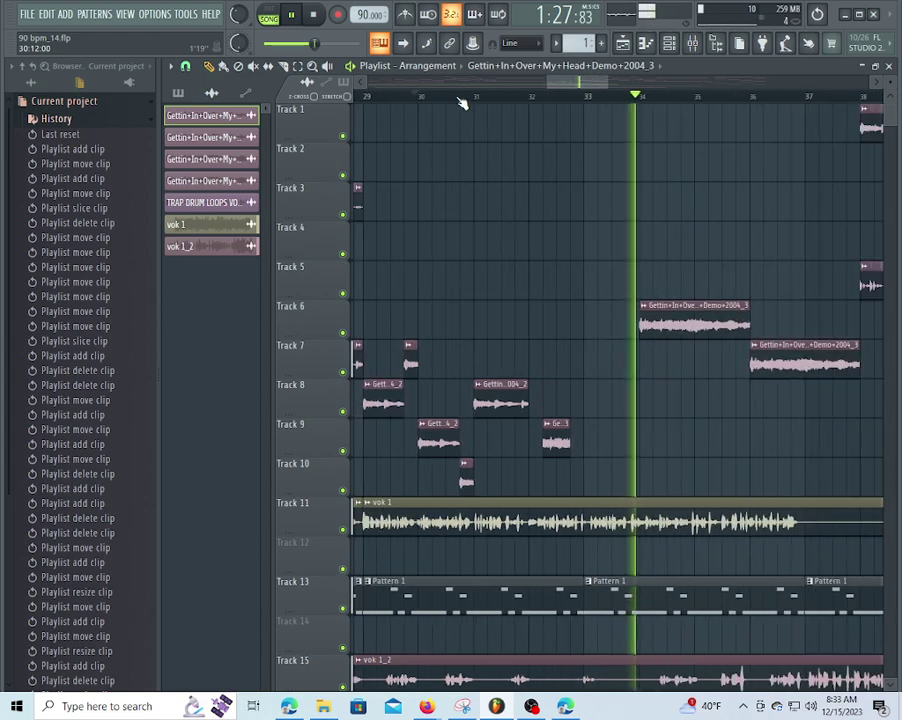
pyautogui.scroll(5, 549, 93)
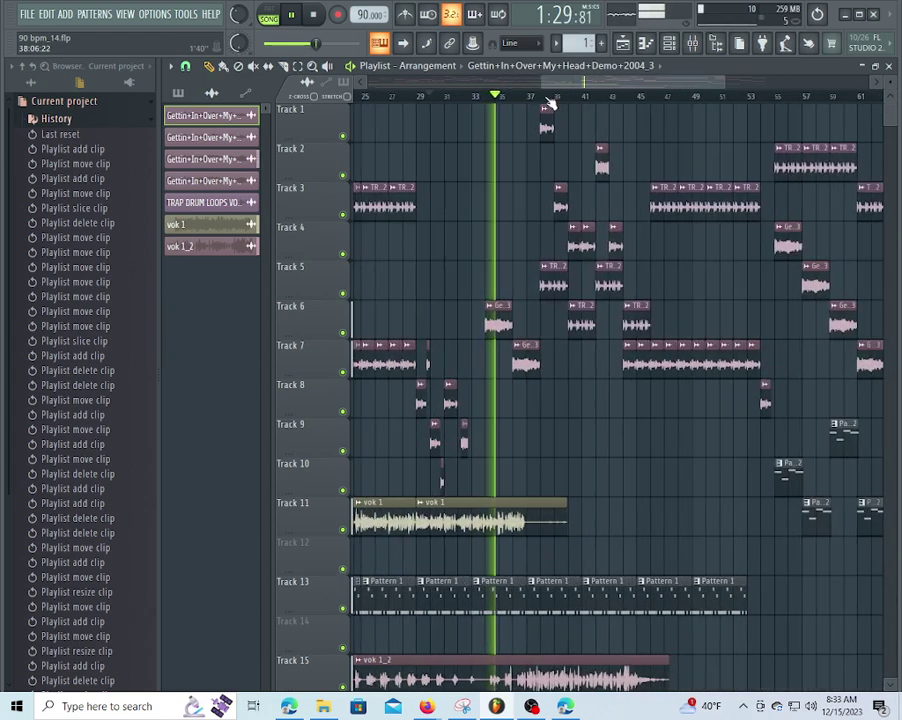
pyautogui.scroll(2, 554, 98)
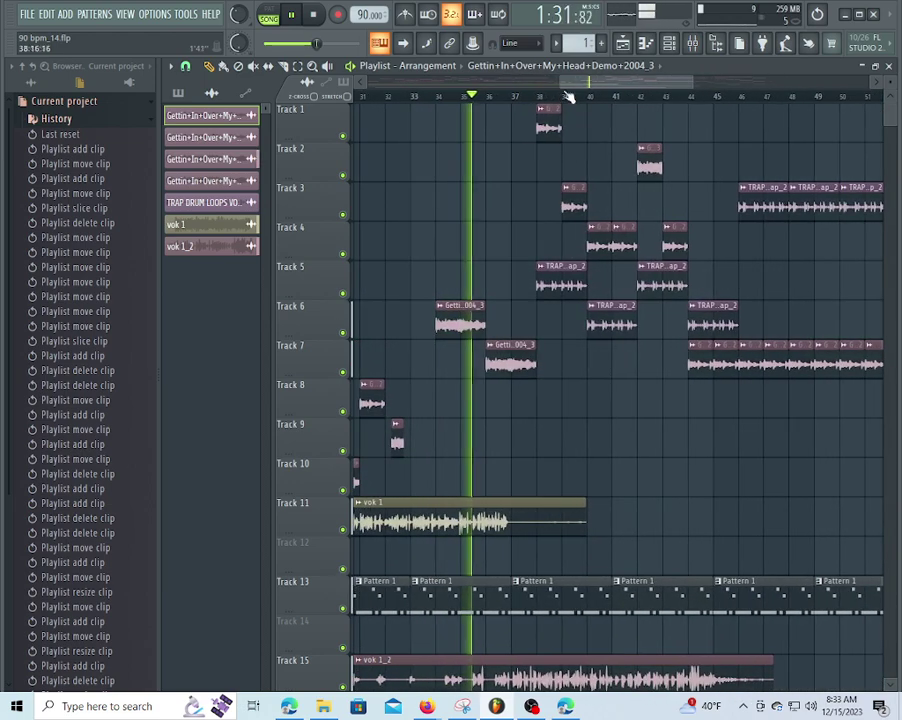
pyautogui.moveTo(584, 85); pyautogui.dragTo(529, 85)
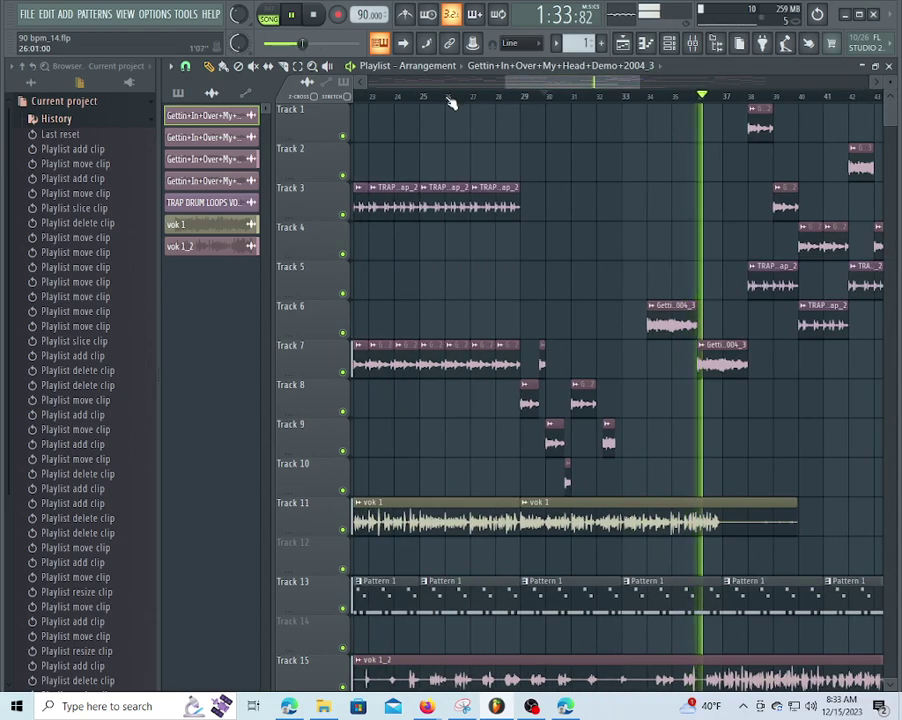
pyautogui.click(450, 99)
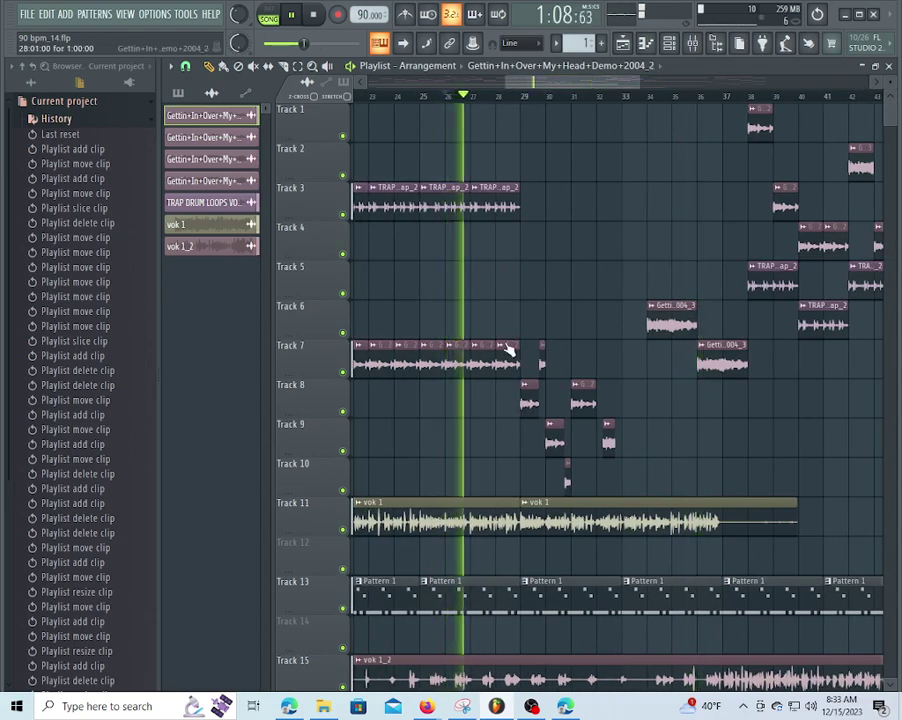
pyautogui.scroll(4, 722, 98)
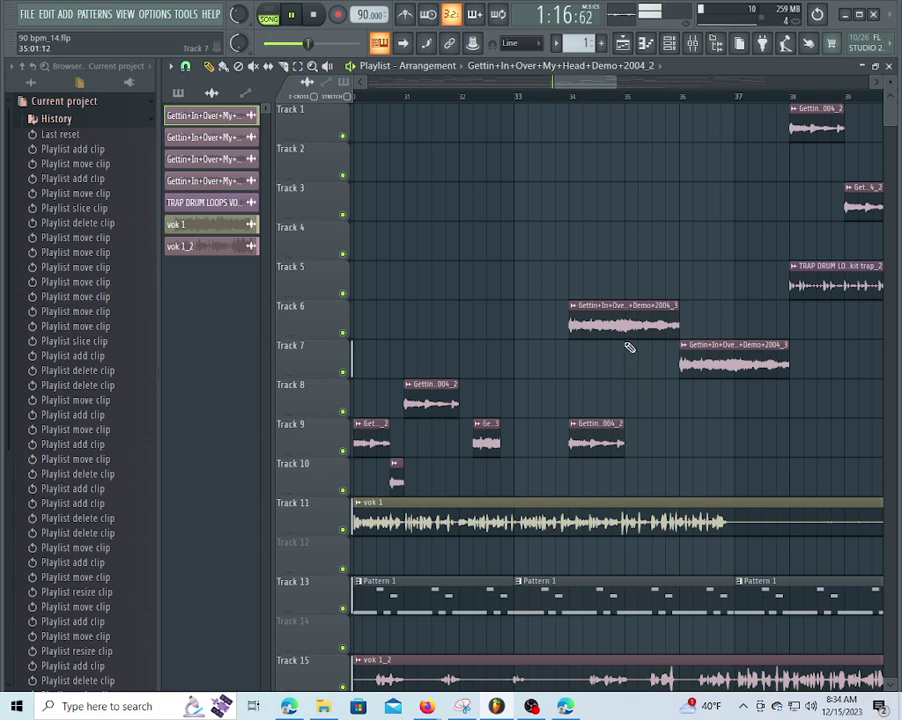
pyautogui.click(628, 474)
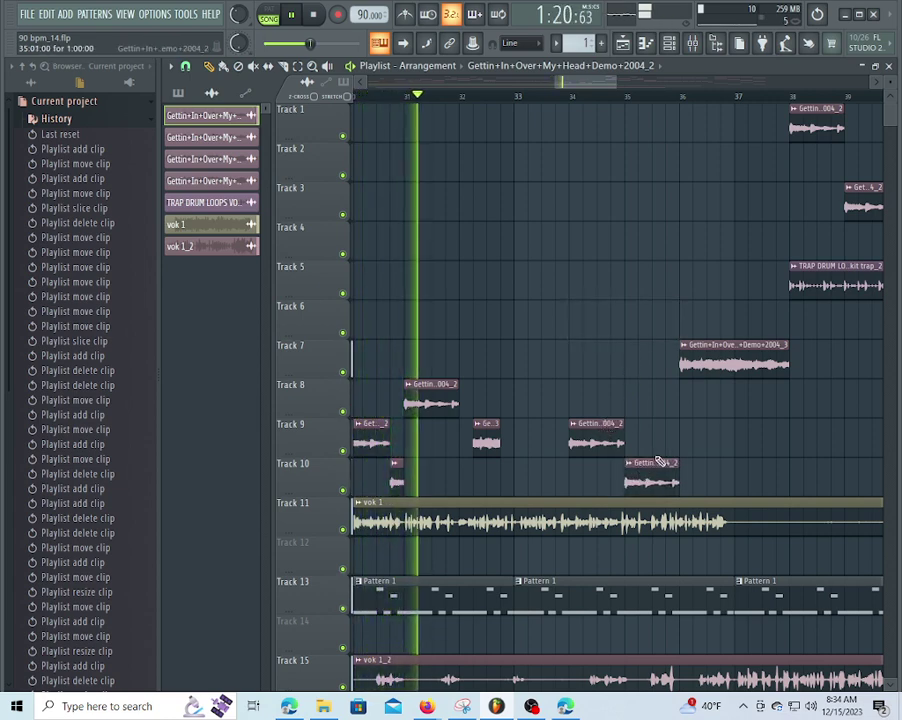
pyautogui.rightClick(692, 368)
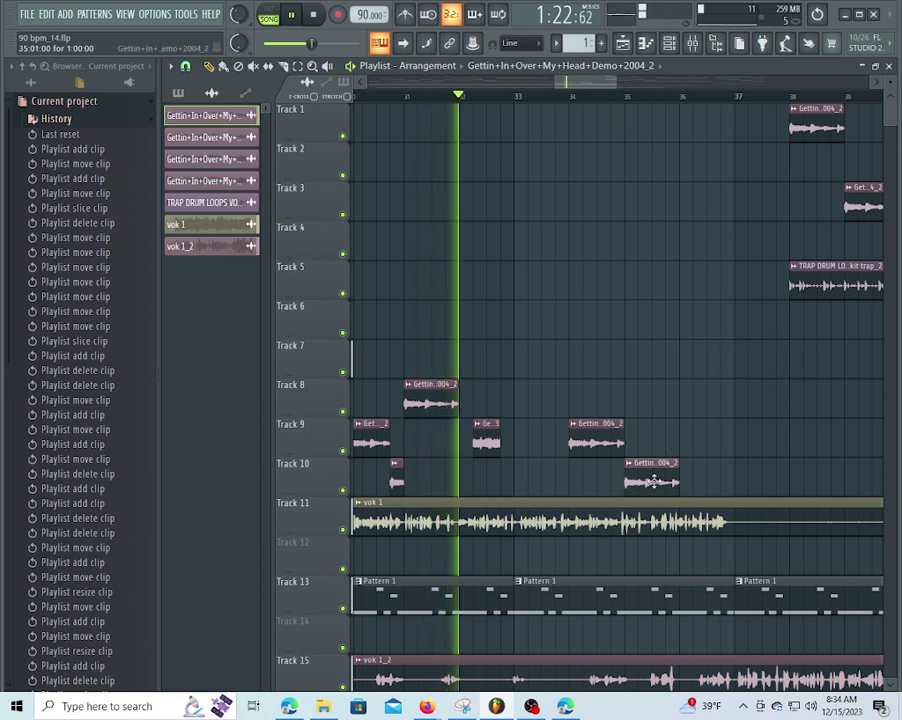
pyautogui.moveTo(685, 438); pyautogui.dragTo(690, 438)
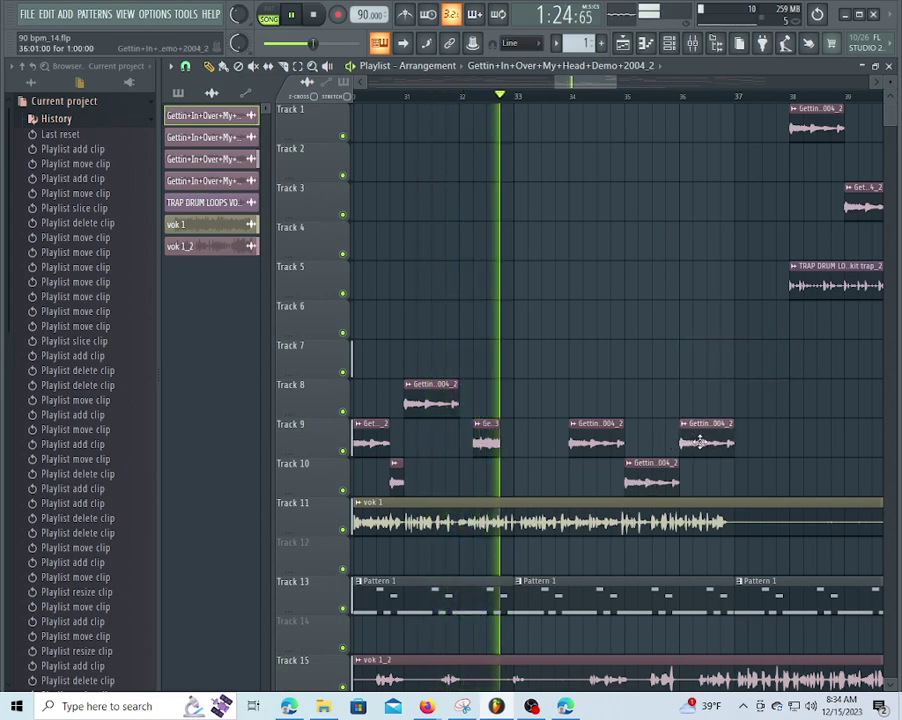
# - Shorten the Track 9 sample clip at bar 34 to 12 steps and add four-step sample clips on Track 8 just before bars 35 and 38
pyautogui.click(481, 438)
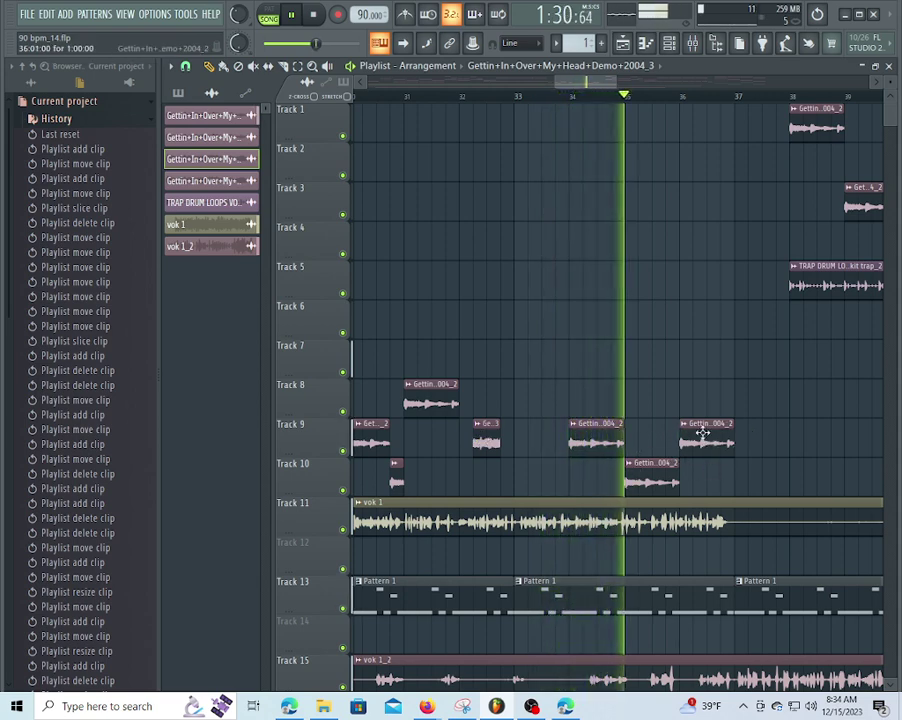
pyautogui.click(375, 98)
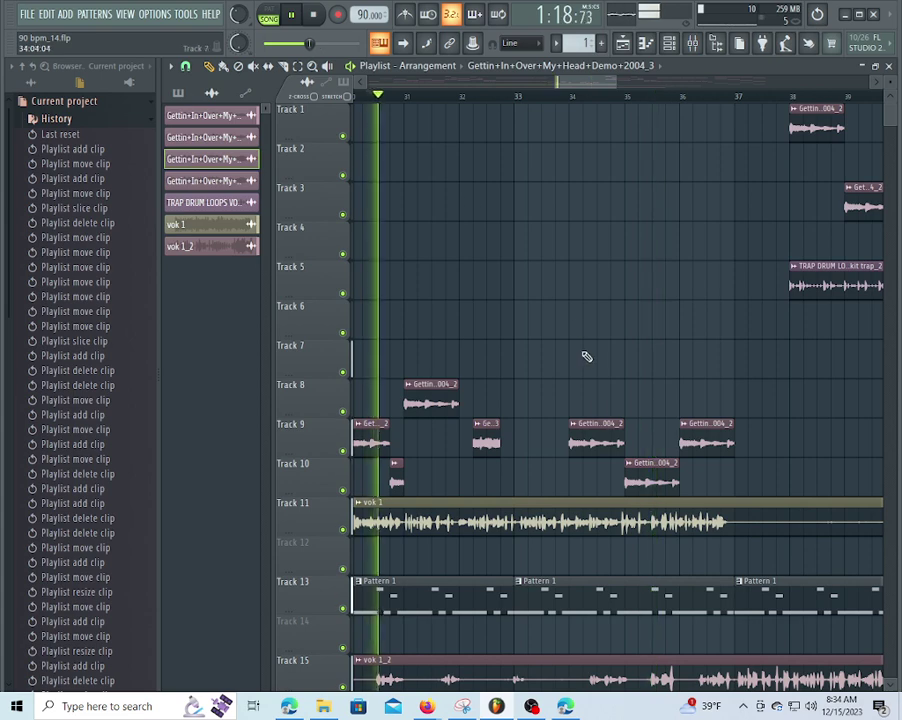
pyautogui.moveTo(621, 423); pyautogui.dragTo(608, 423)
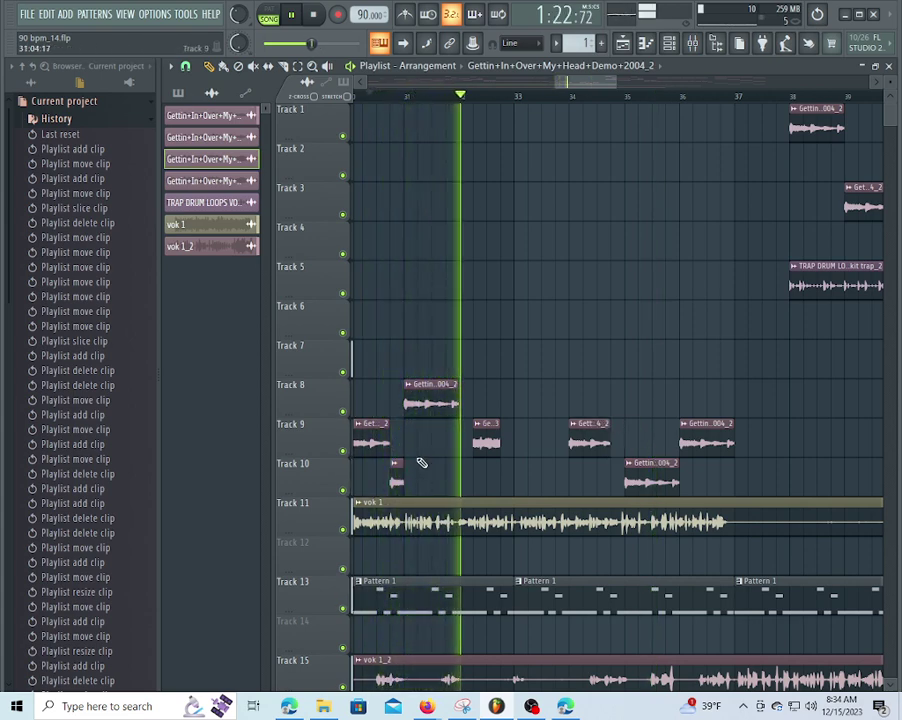
pyautogui.click(612, 399)
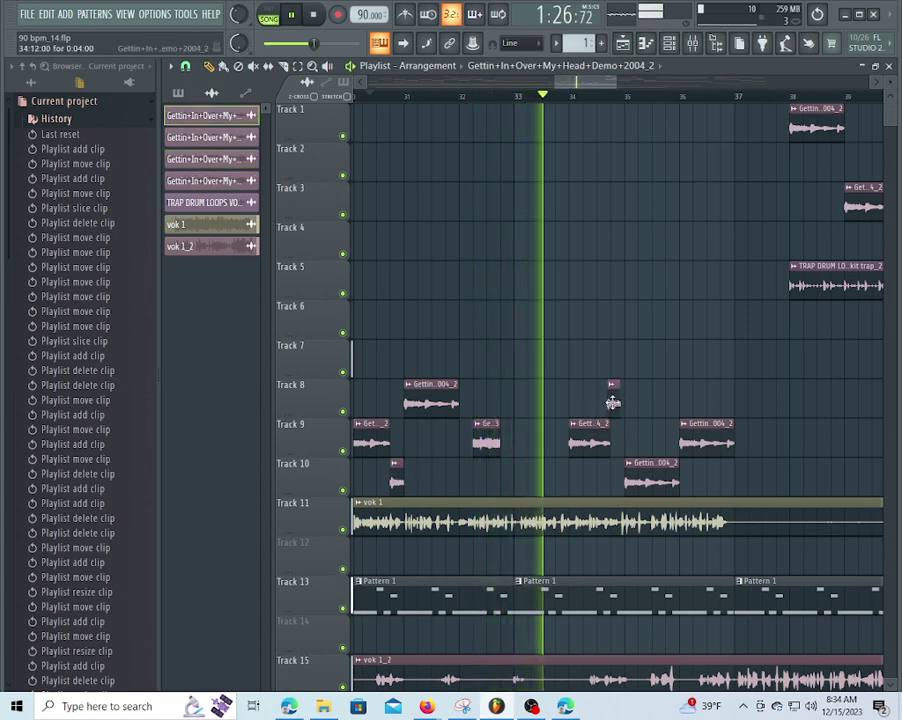
pyautogui.moveTo(615, 402); pyautogui.dragTo(605, 400)
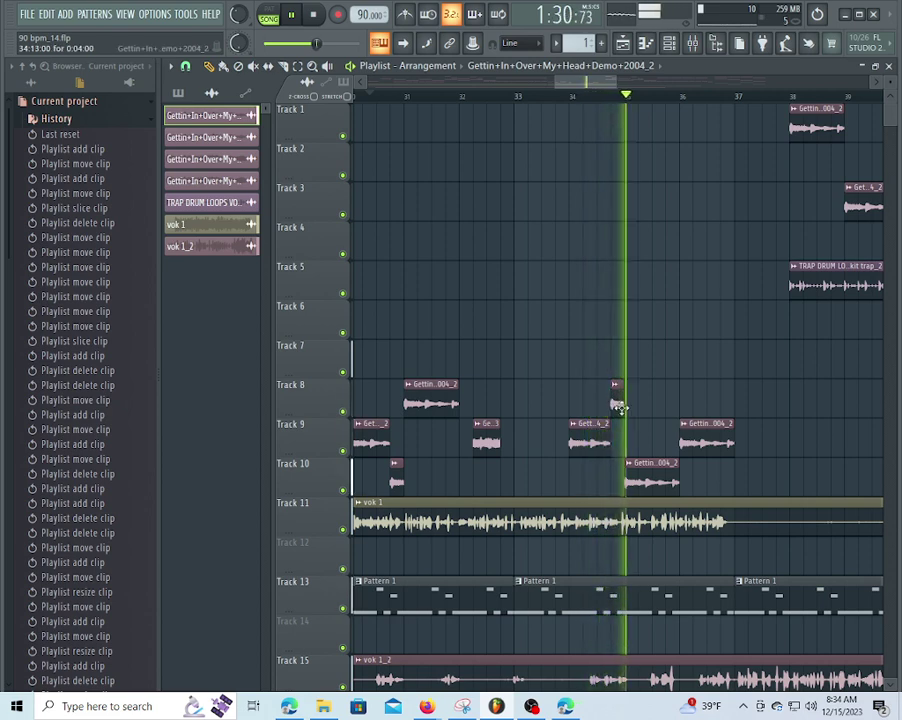
pyautogui.click(773, 403)
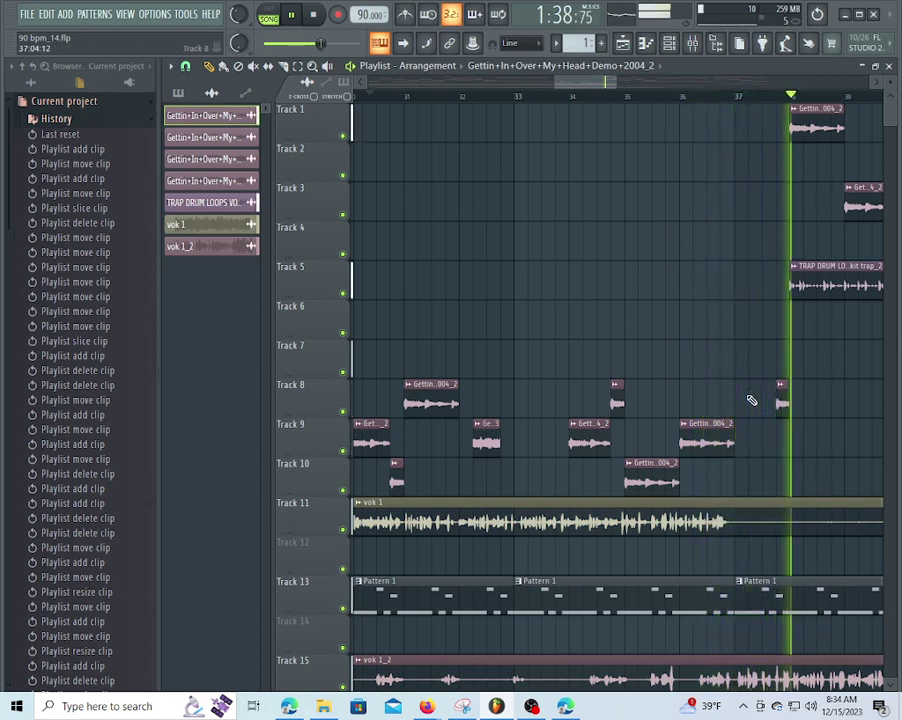
# - Trim the end of the vok 1_2 vocal clip on Track 15 back to about bar 46
pyautogui.scroll(-10, 460, 98)
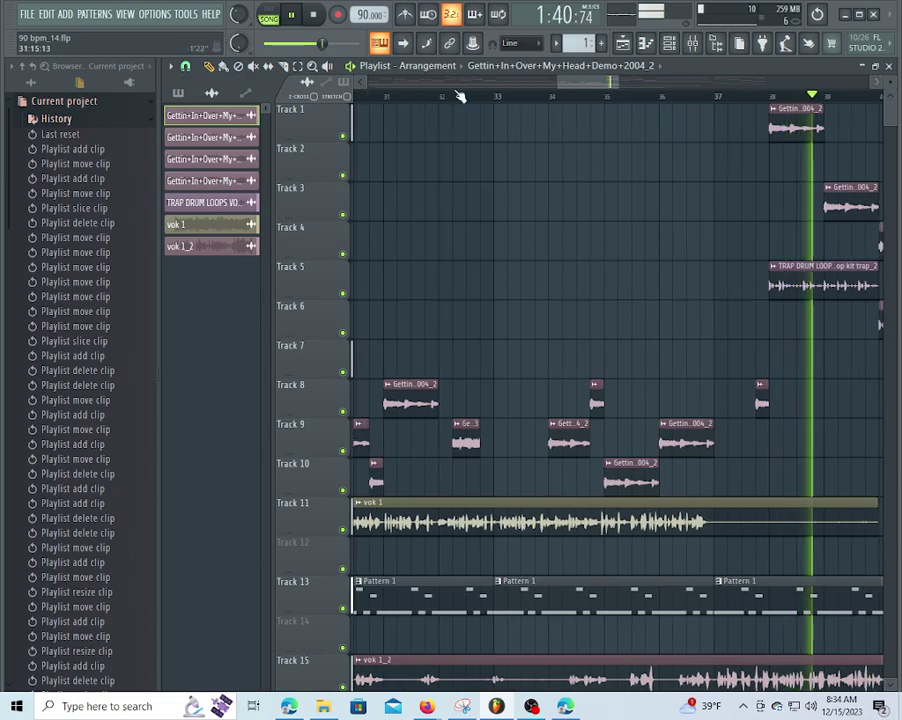
pyautogui.scroll(-3, 463, 101)
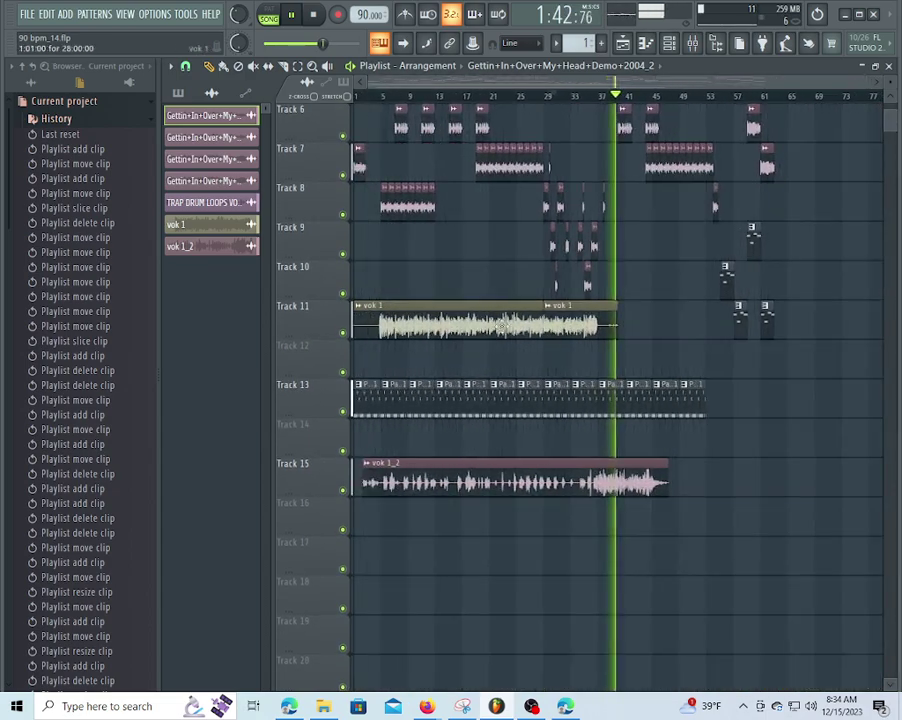
pyautogui.scroll(5, 511, 330)
pyautogui.scroll(-4, 511, 330)
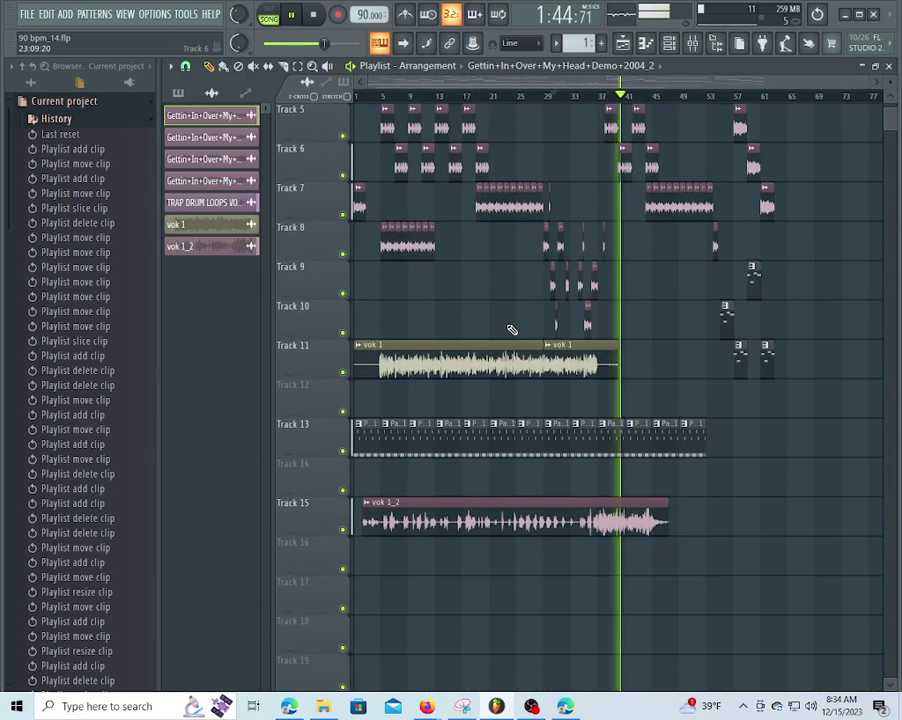
pyautogui.click(524, 97)
pyautogui.scroll(2, 664, 100)
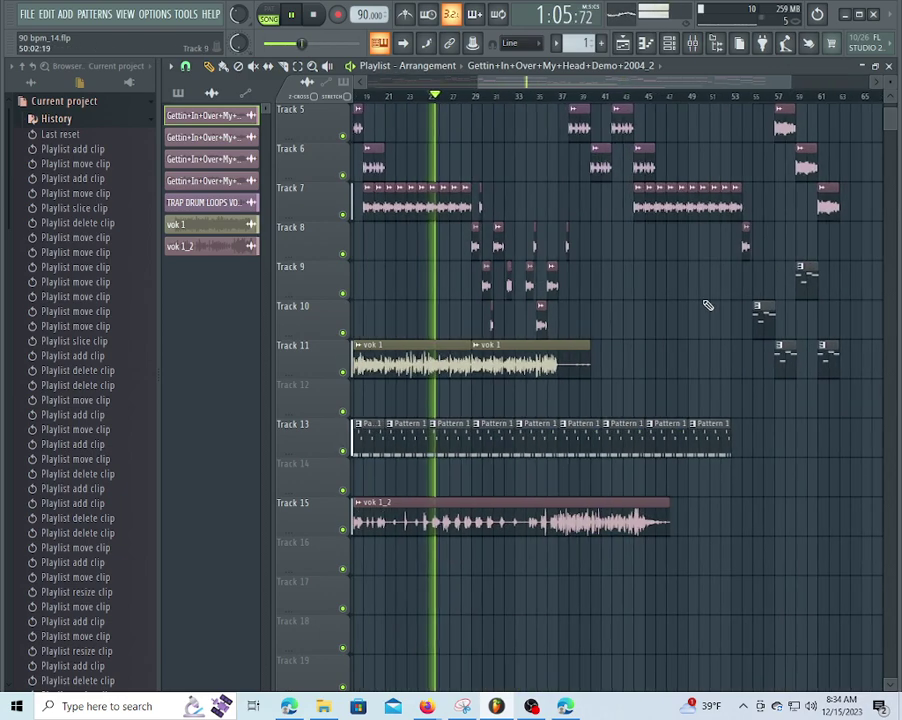
pyautogui.moveTo(669, 505); pyautogui.dragTo(655, 505)
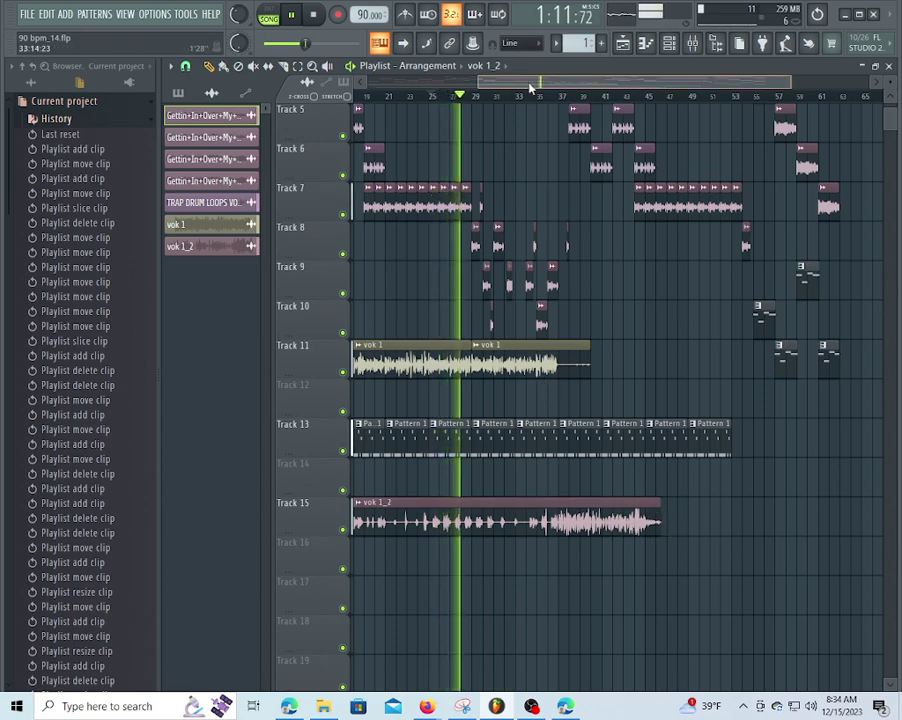
pyautogui.moveTo(531, 83); pyautogui.dragTo(418, 83)
pyautogui.scroll(3, 574, 253)
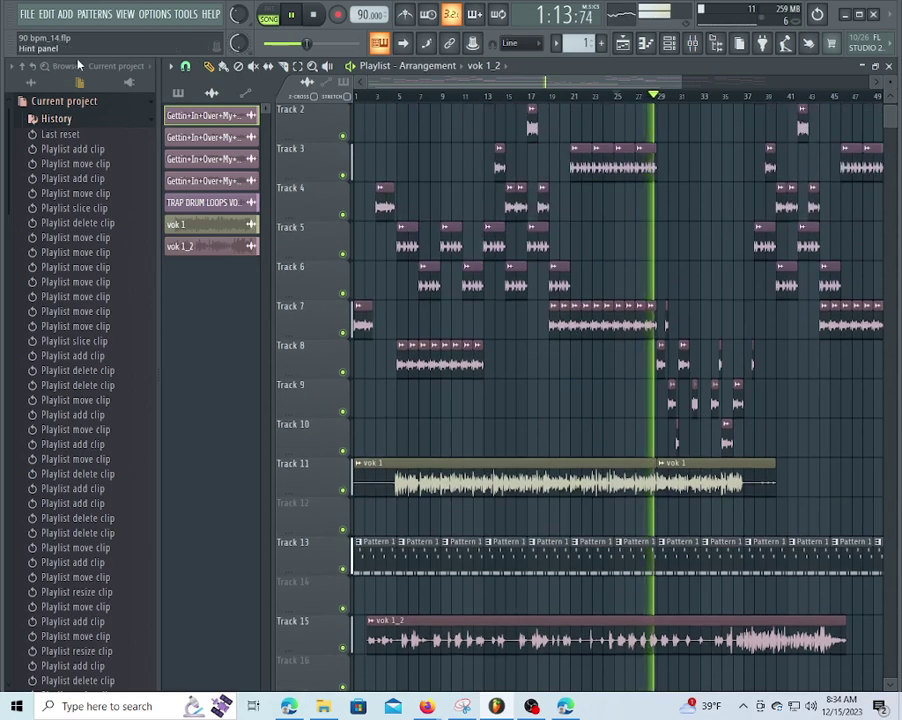
pyautogui.scroll(1, 682, 330)
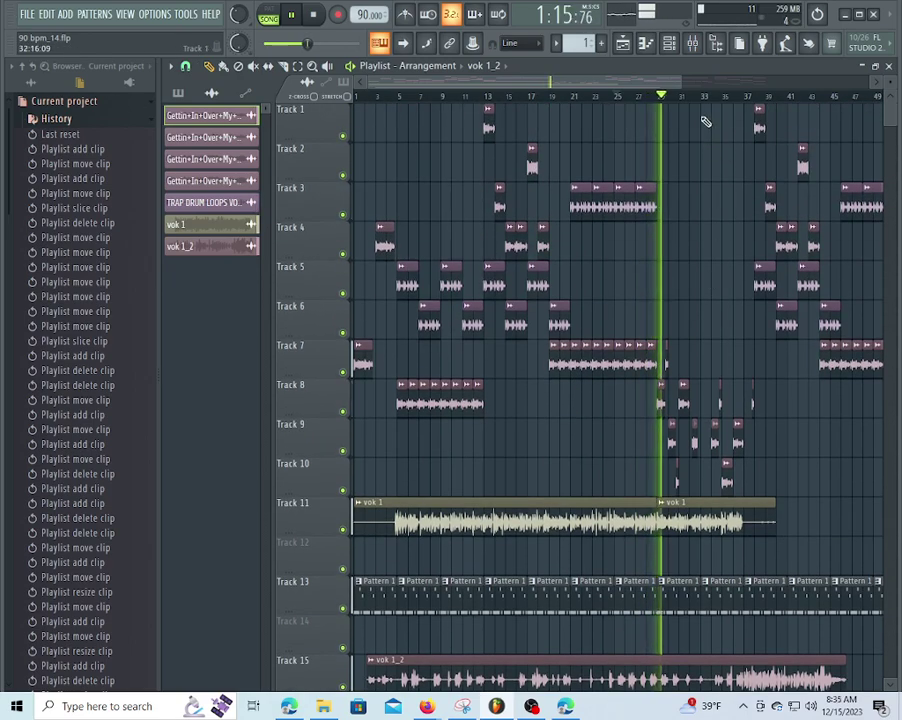
# - Add a TRAP DRUM LOOPS clip on Track 6 at bar 33 and shorten it to one bar
pyautogui.scroll(5, 708, 98)
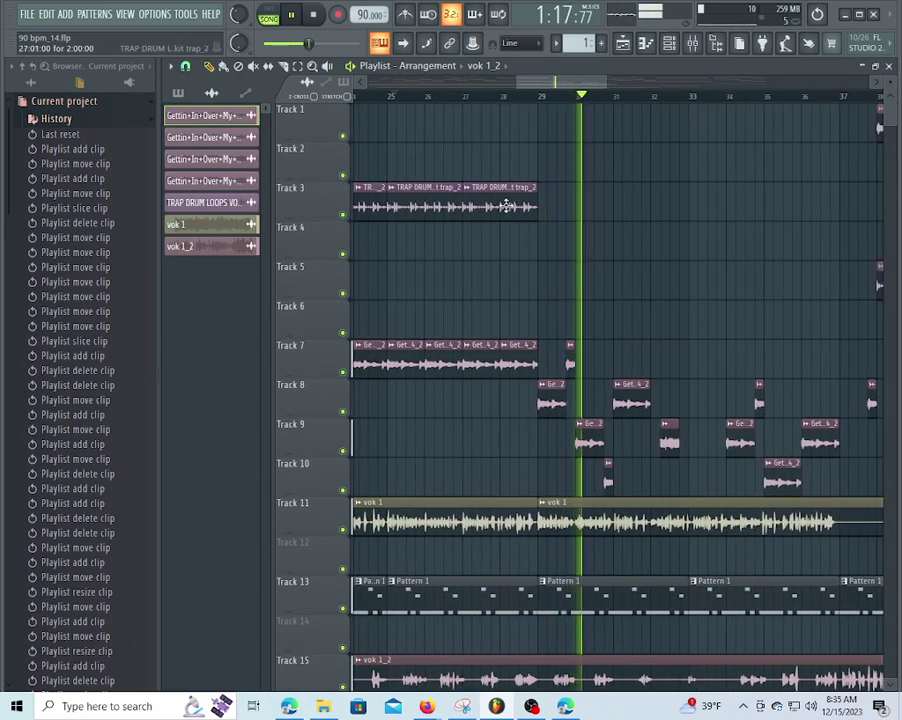
pyautogui.click(513, 208)
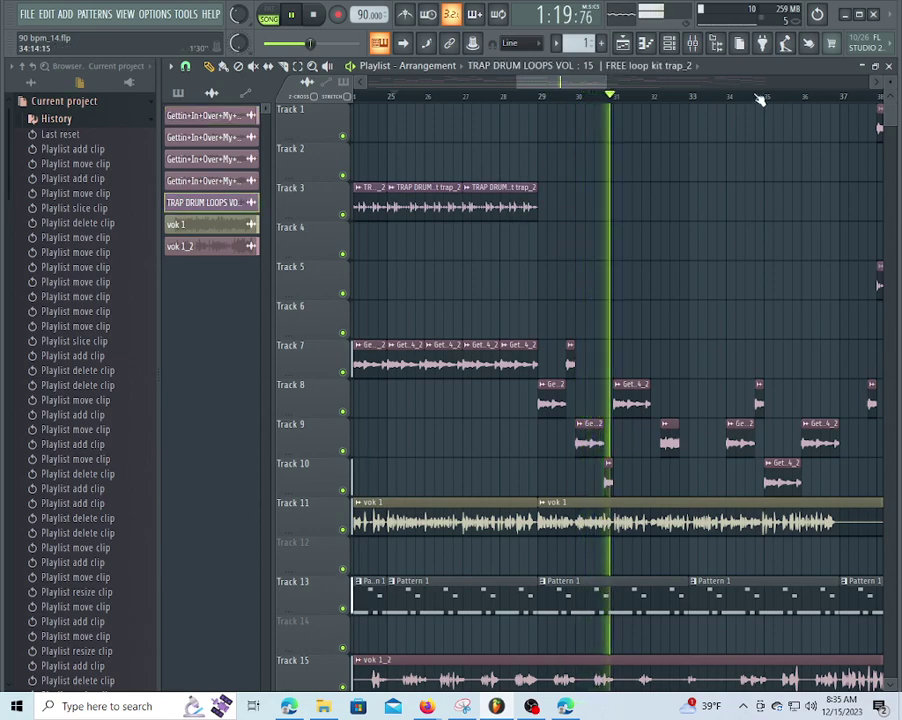
pyautogui.scroll(2, 714, 104)
pyautogui.click(682, 320)
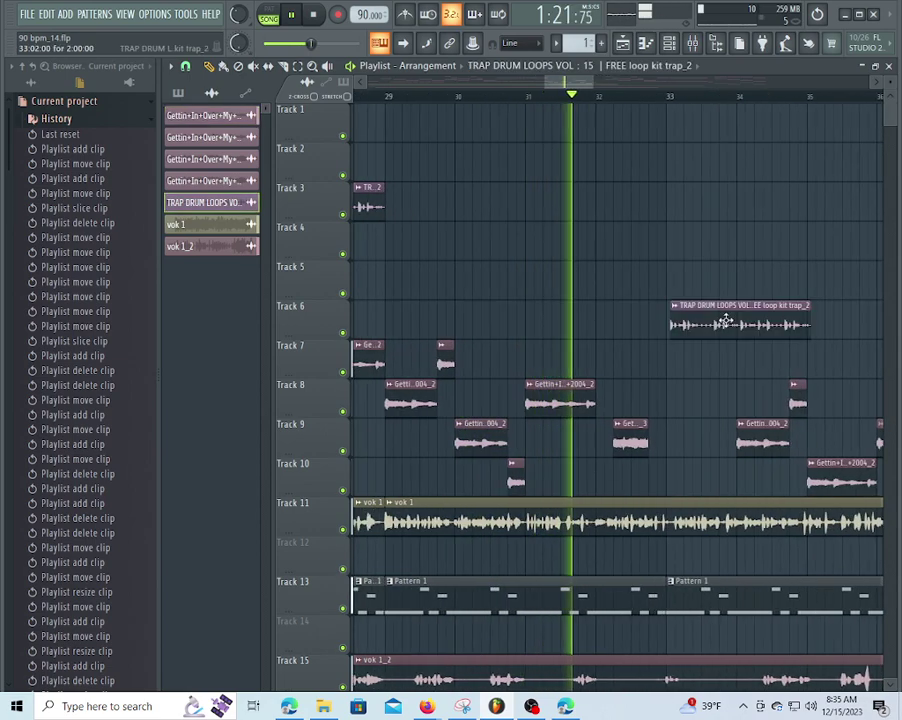
pyautogui.moveTo(727, 320); pyautogui.dragTo(721, 316)
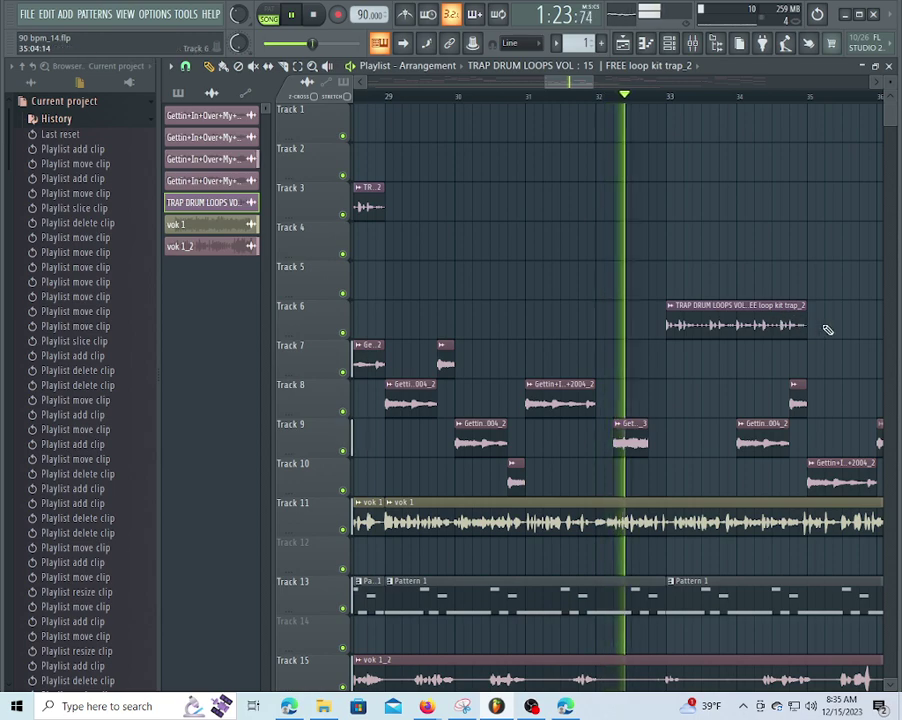
pyautogui.moveTo(806, 315); pyautogui.dragTo(736, 315)
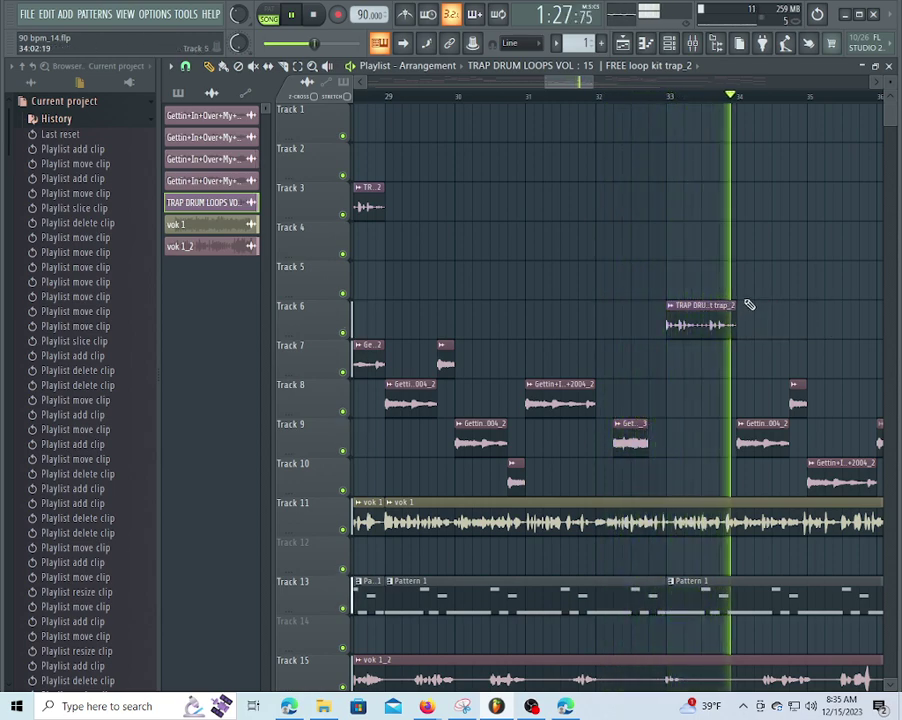
# - Pick Pattern 2 from its clip at bar 55 on Track 10 and save the project
pyautogui.scroll(-6, 400, 95)
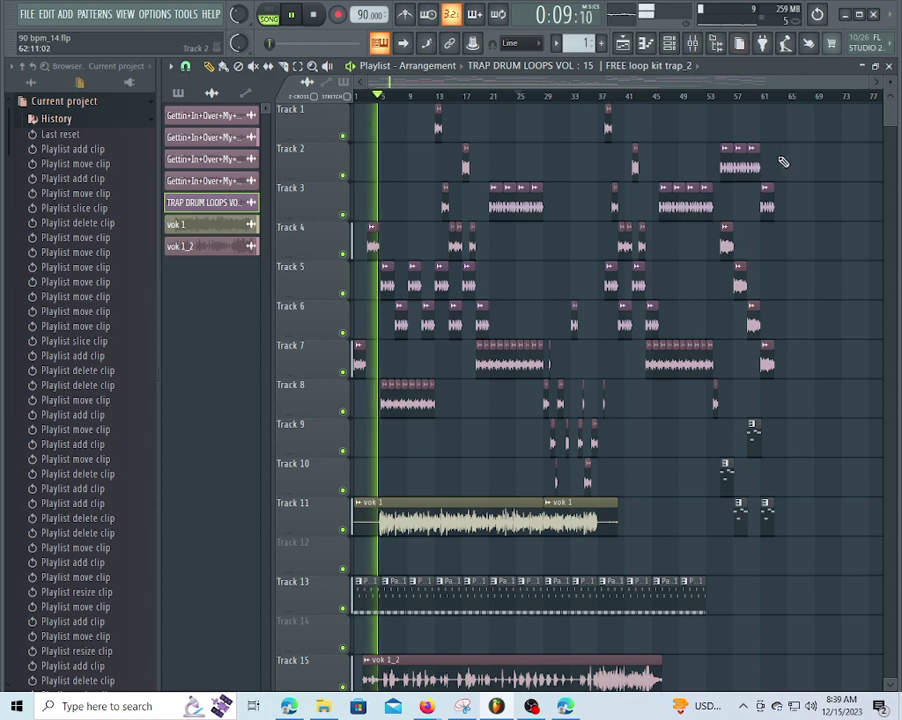
pyautogui.scroll(6, 810, 104)
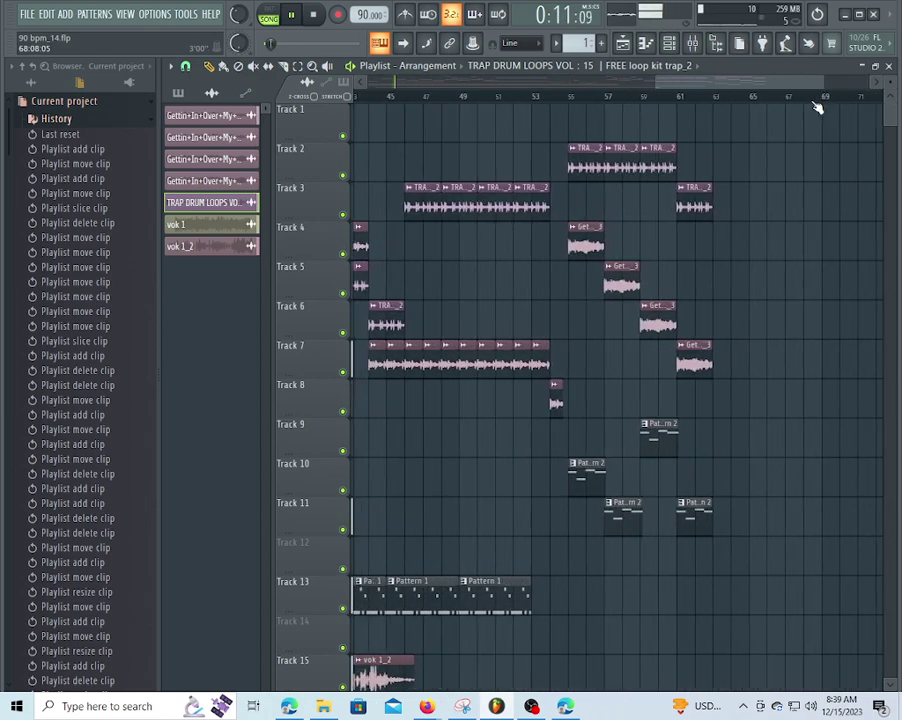
pyautogui.click(563, 465)
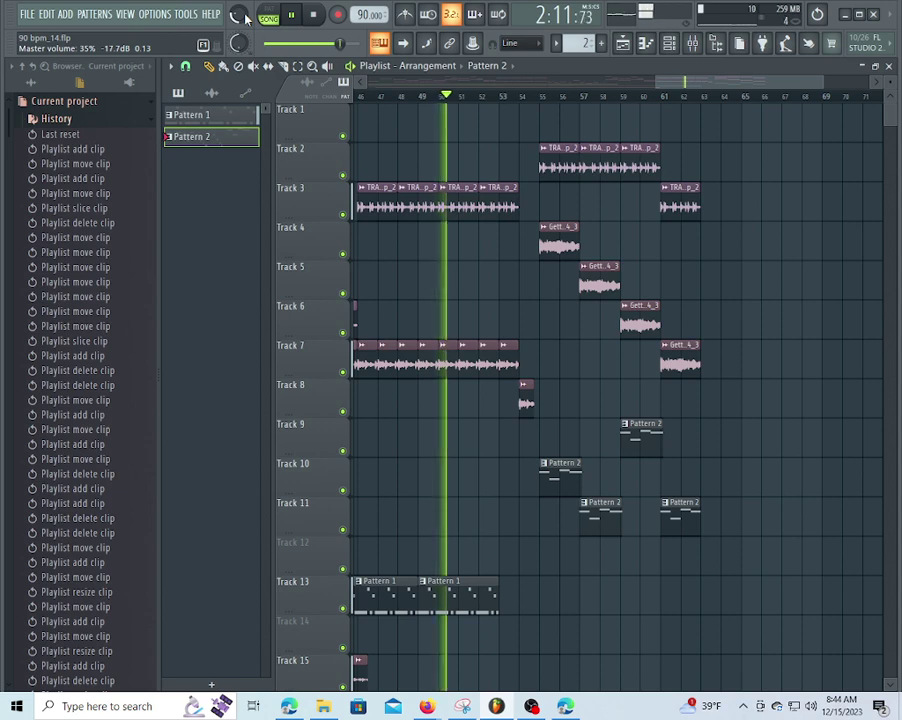
pyautogui.hotkey('ctrl', 's')
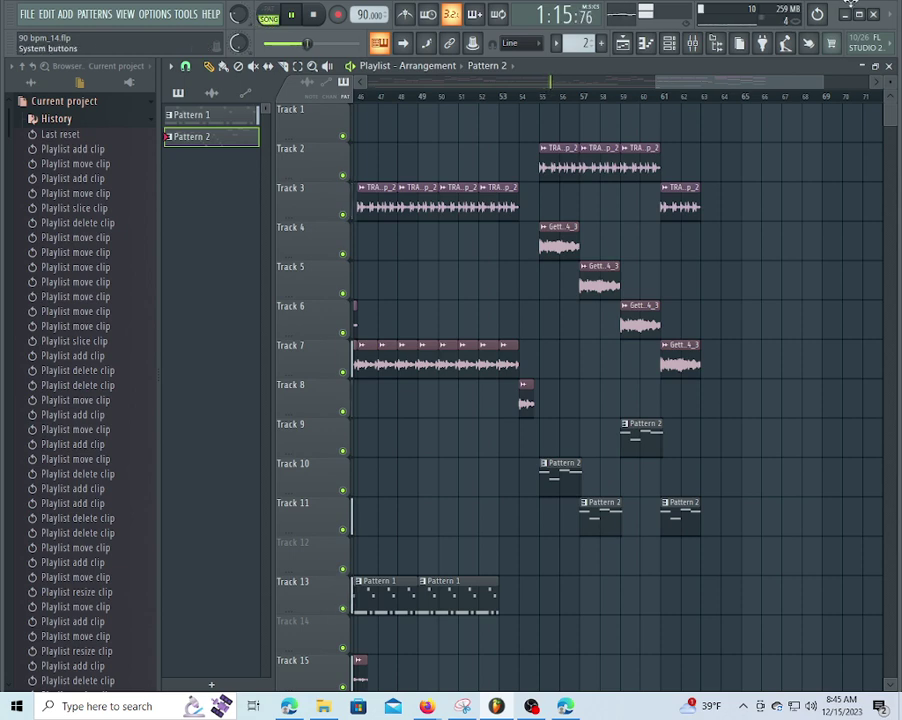
# - Slice the vok 1_2 vocal clip on Track 15 at bar 37 and delete the part after the cut
pyautogui.scroll(-5, 424, 98)
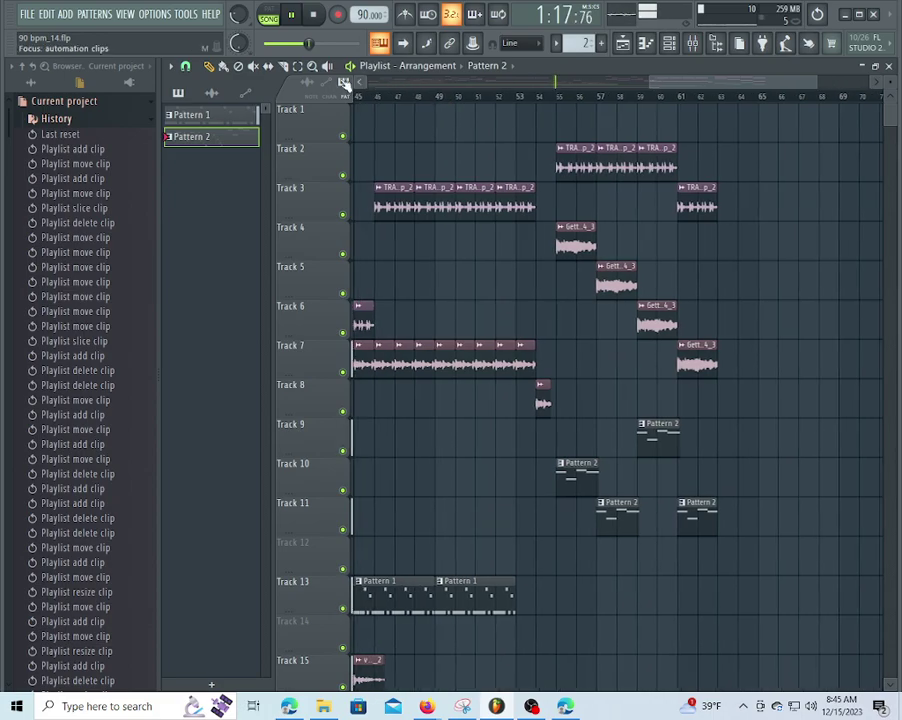
pyautogui.scroll(-1, 430, 102)
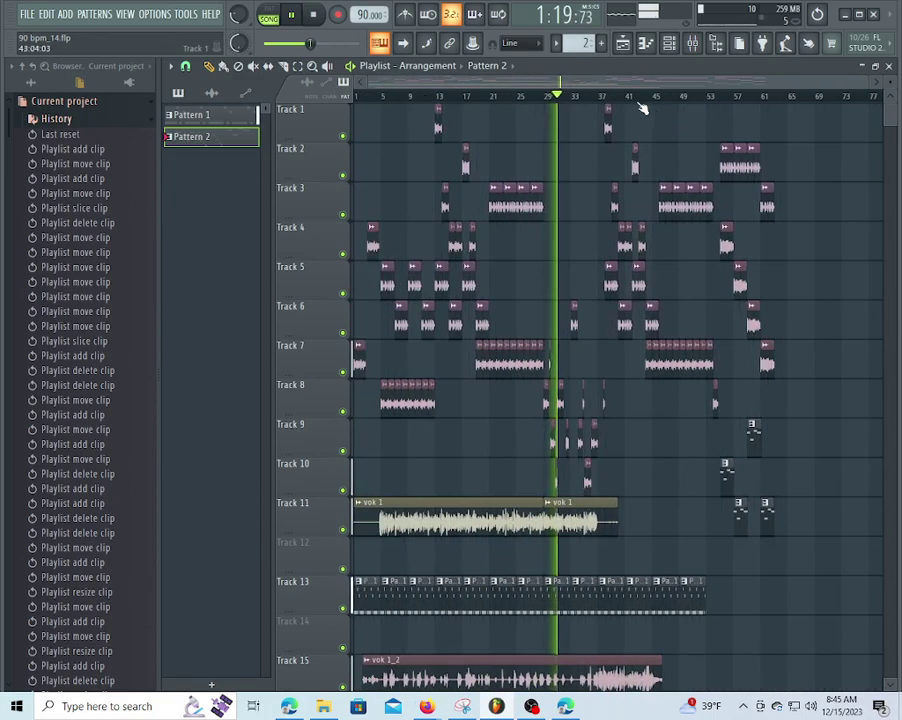
pyautogui.scroll(4, 638, 102)
pyautogui.scroll(5, 536, 100)
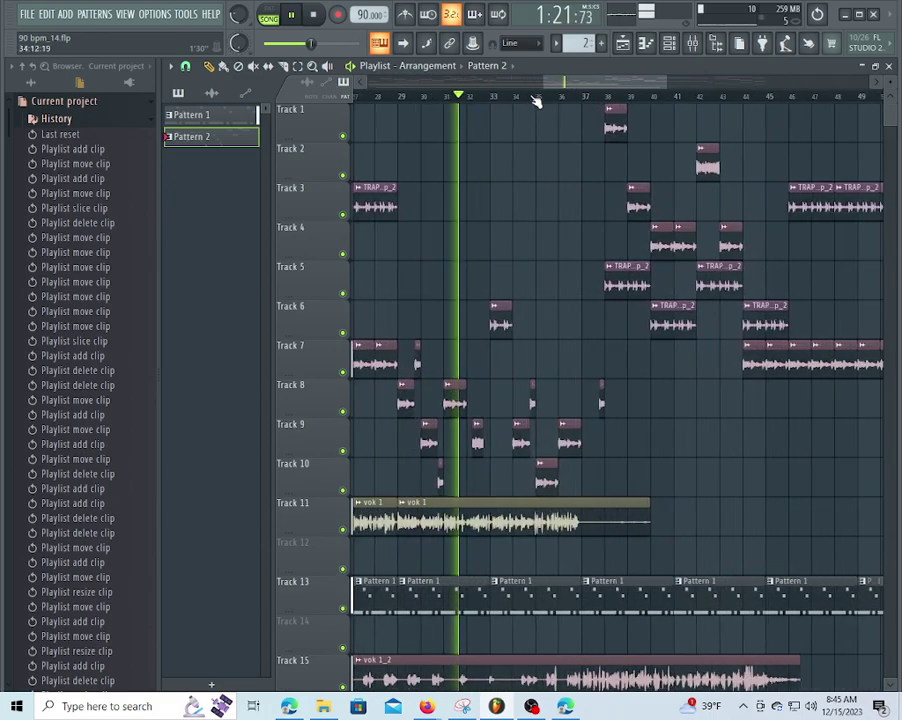
pyautogui.scroll(3, 486, 106)
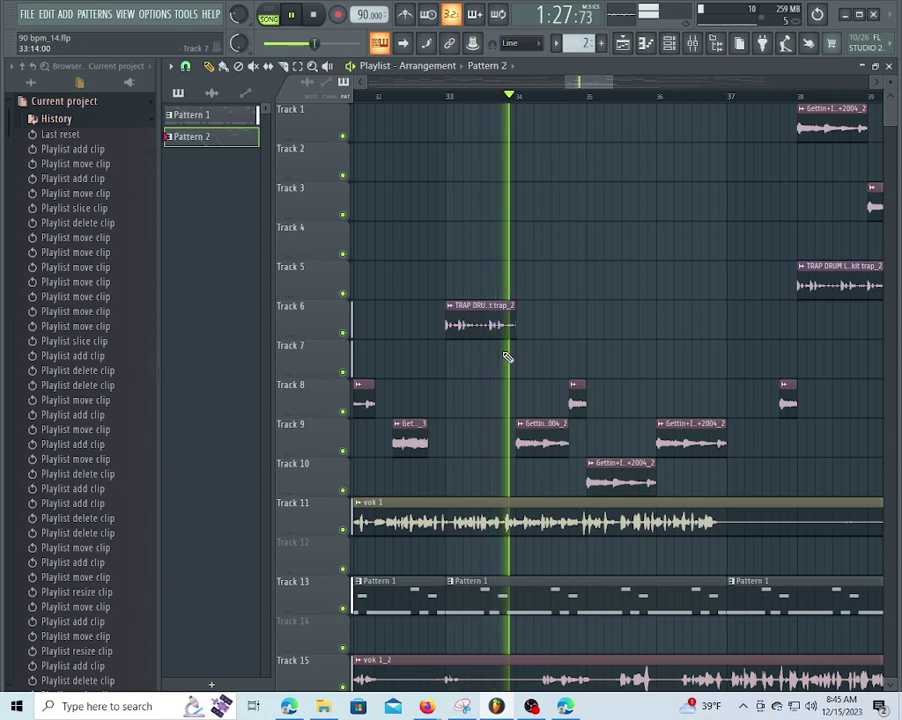
pyautogui.scroll(-2, 406, 105)
pyautogui.scroll(-2, 406, 105)
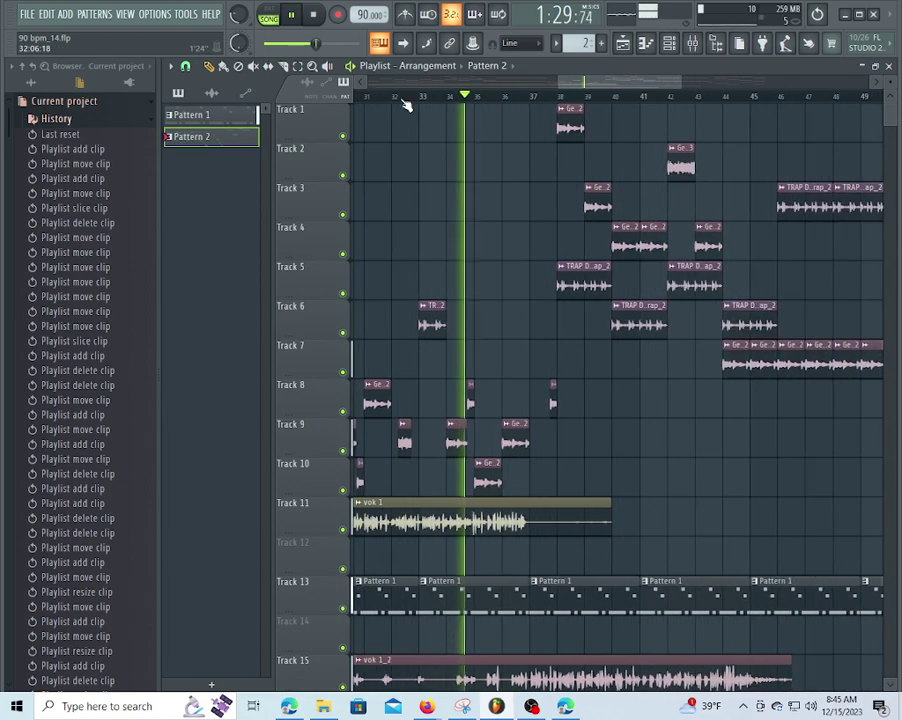
pyautogui.scroll(2, 406, 105)
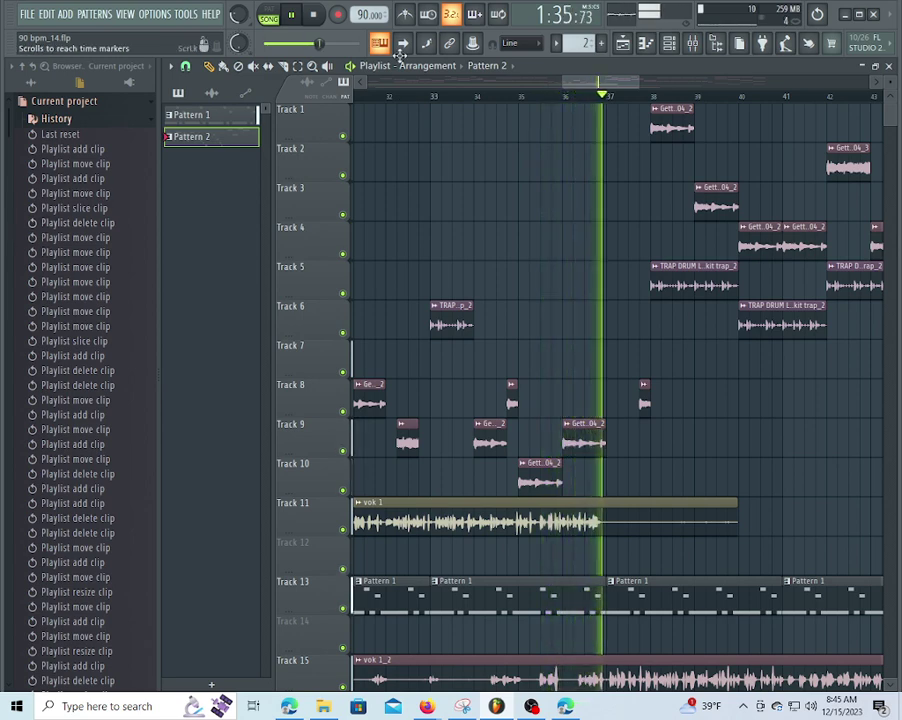
pyautogui.click(383, 98)
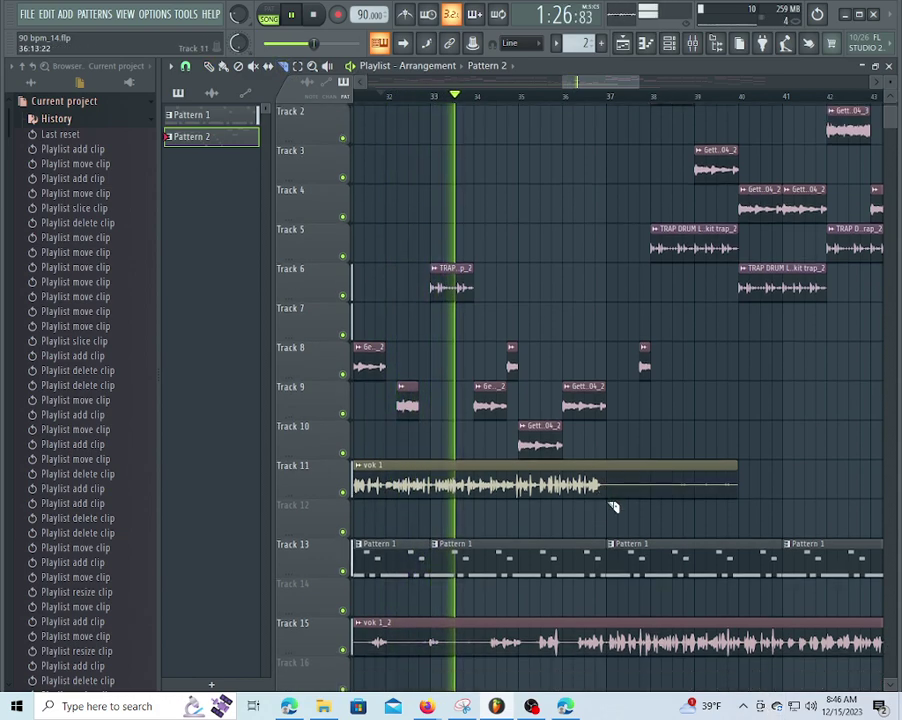
pyautogui.scroll(-2, 625, 570)
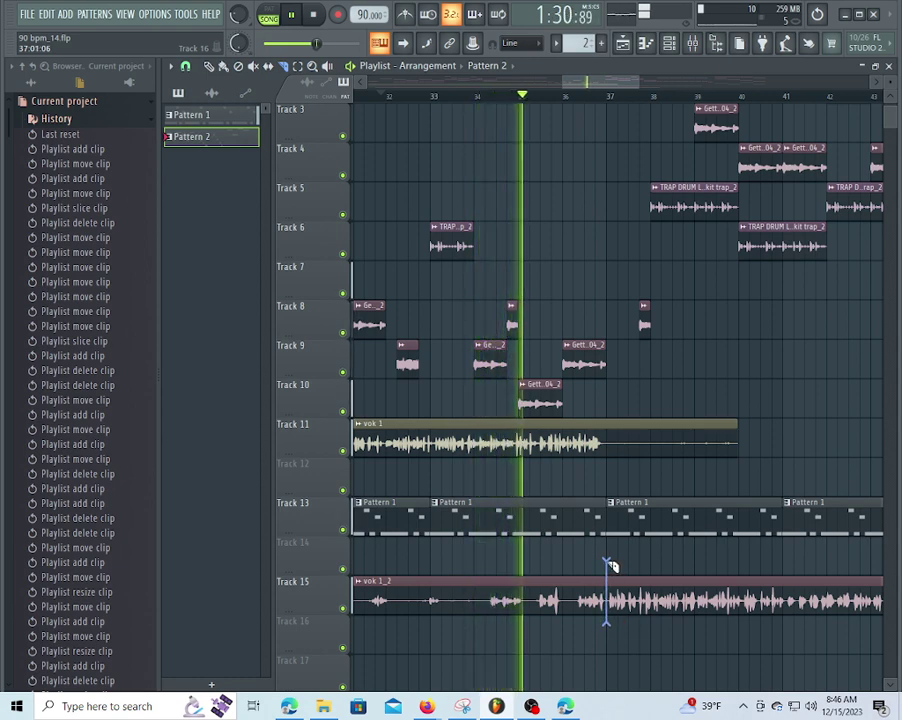
pyautogui.click(605, 566)
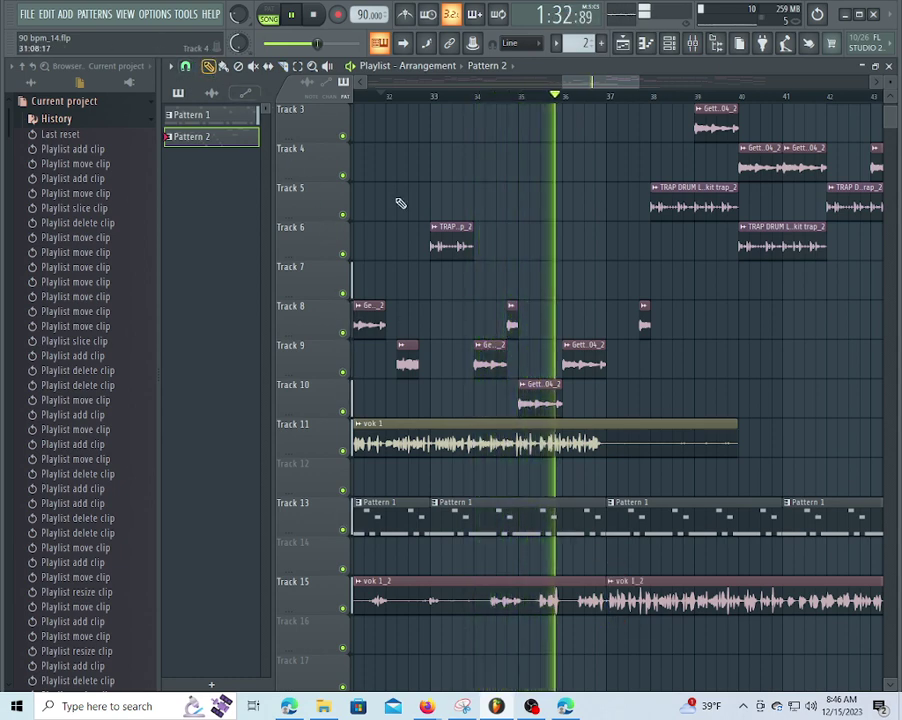
pyautogui.rightClick(686, 572)
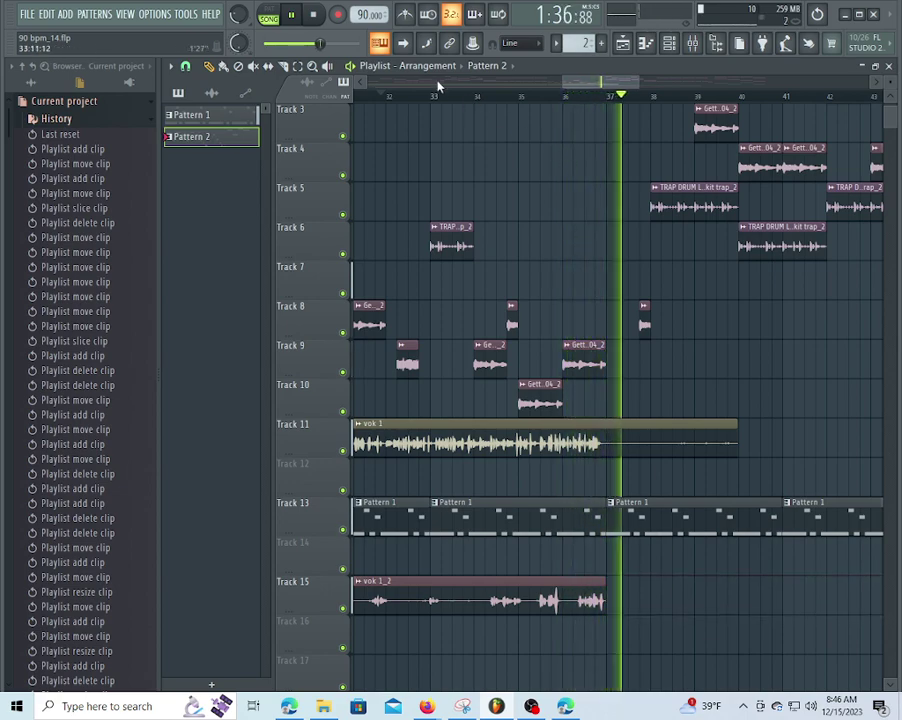
# - Play the arrangement from near its start and review the sample, drum and vocal clips in the opening bars
pyautogui.moveTo(438, 84); pyautogui.dragTo(251, 87)
pyautogui.moveTo(380, 97); pyautogui.dragTo(214, 97)
pyautogui.scroll(-2, 388, 98)
pyautogui.scroll(-4, 390, 98)
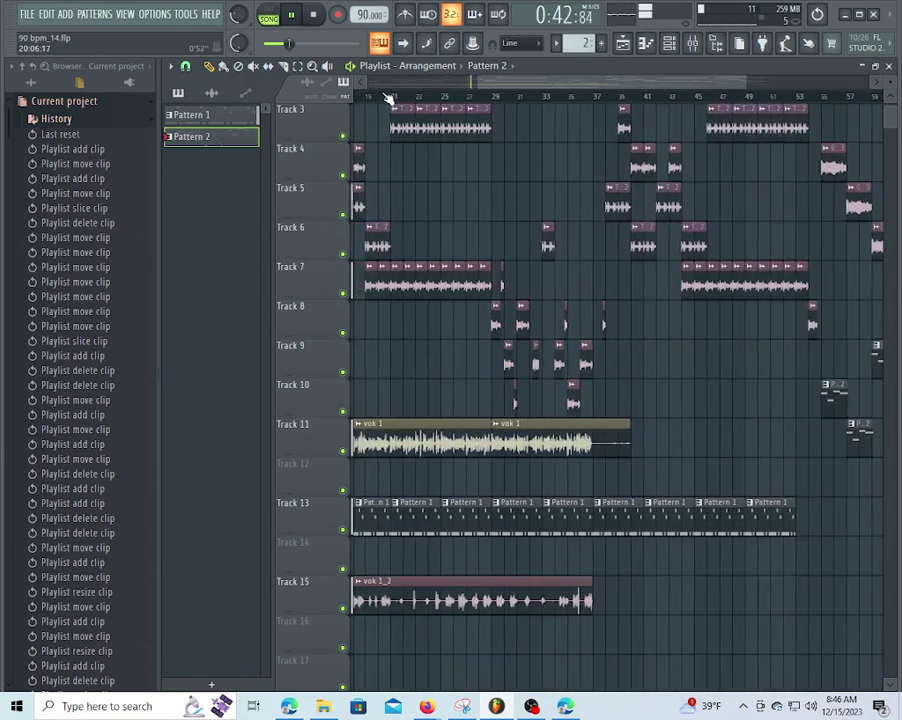
pyautogui.scroll(2, 398, 98)
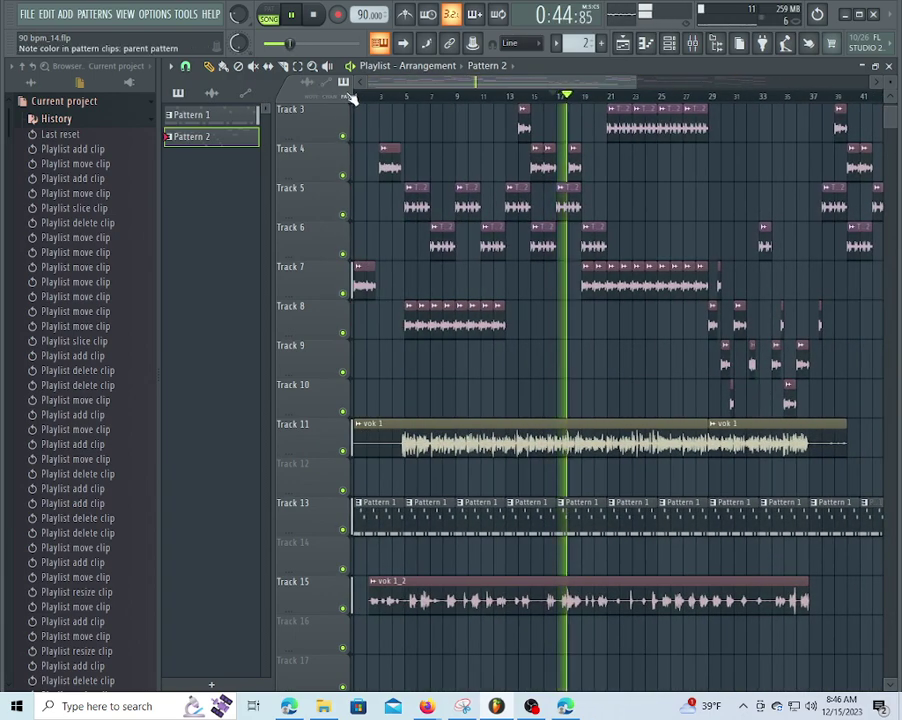
pyautogui.moveTo(378, 96); pyautogui.dragTo(358, 97)
pyautogui.scroll(3, 424, 105)
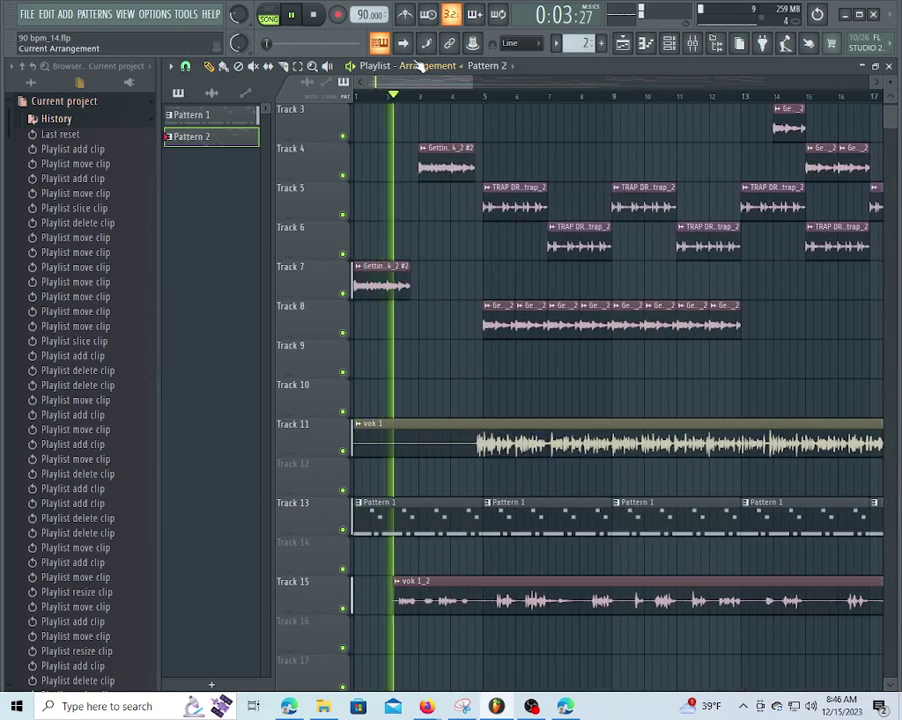
pyautogui.scroll(2, 437, 100)
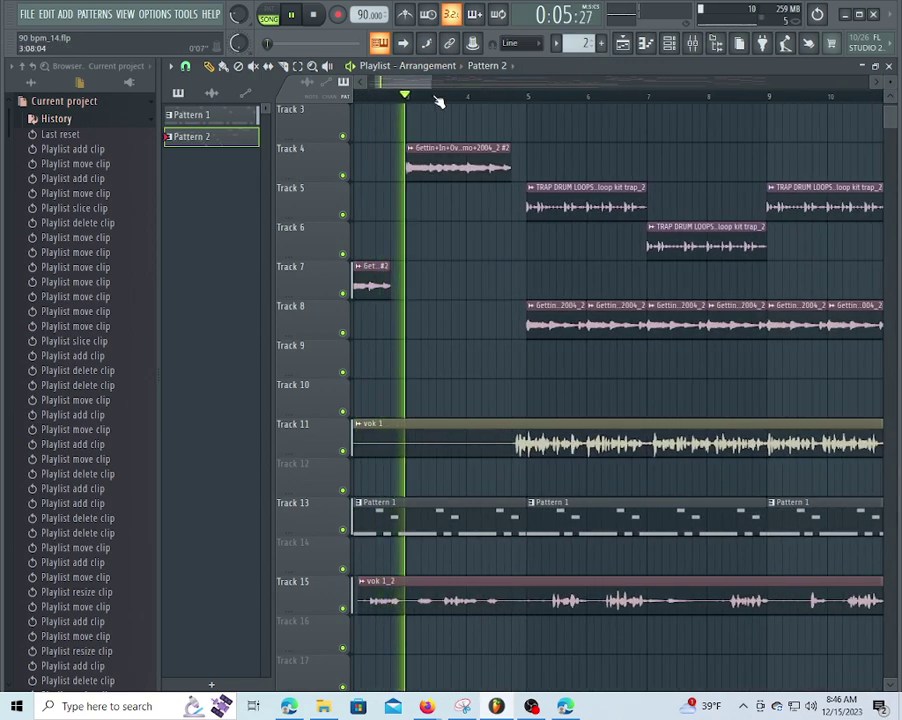
pyautogui.scroll(-2, 437, 101)
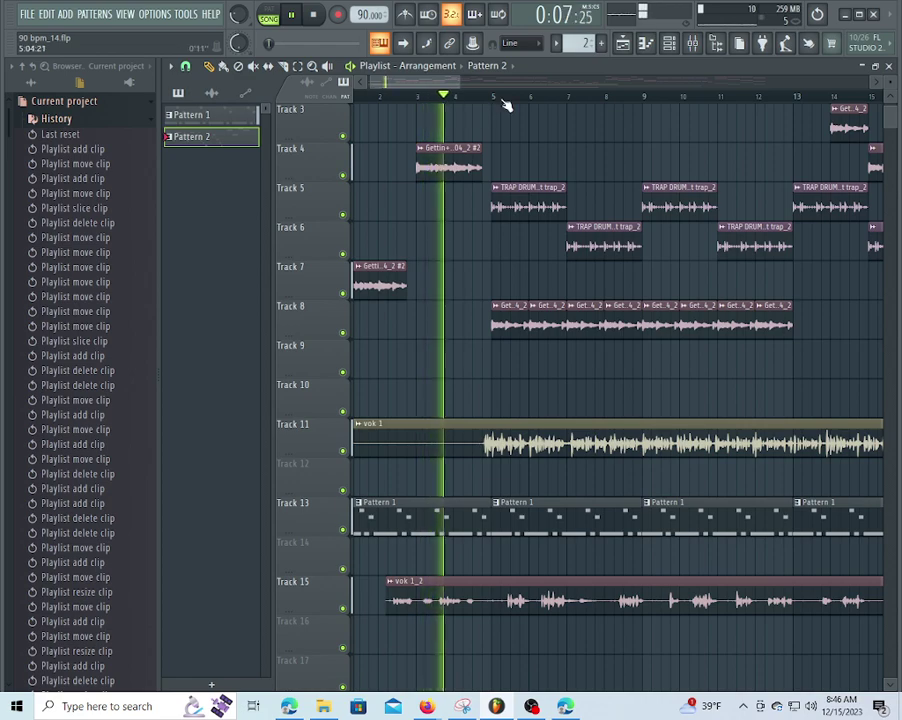
# - Add a copy of Track 4's opening sample clip on Track 6 at bar 4, step 13, trim it to four steps and restart playback
pyautogui.scroll(2, 502, 106)
pyautogui.click(446, 166)
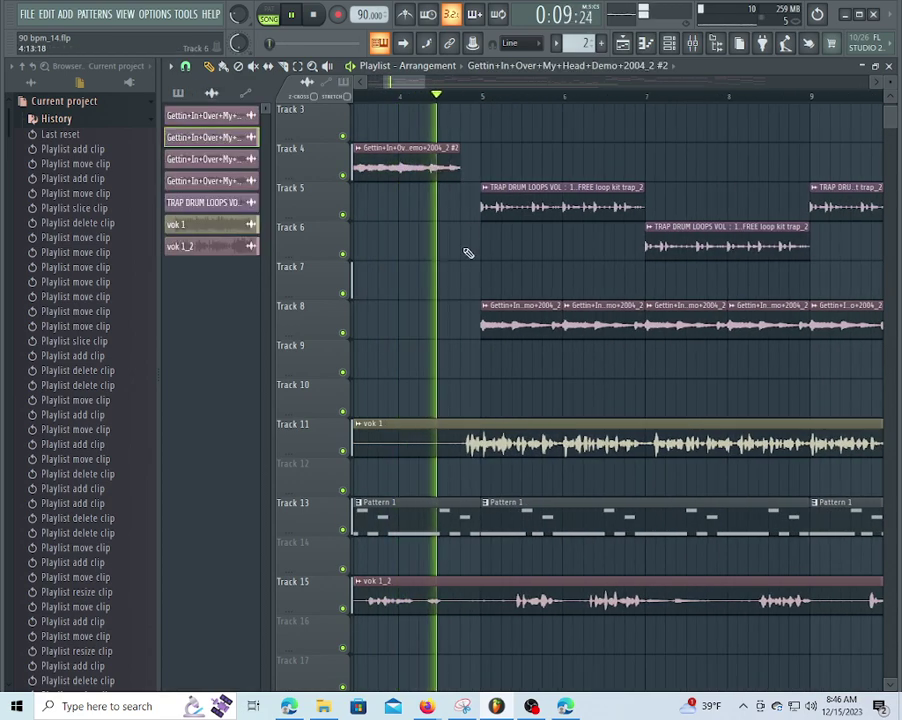
pyautogui.click(461, 252)
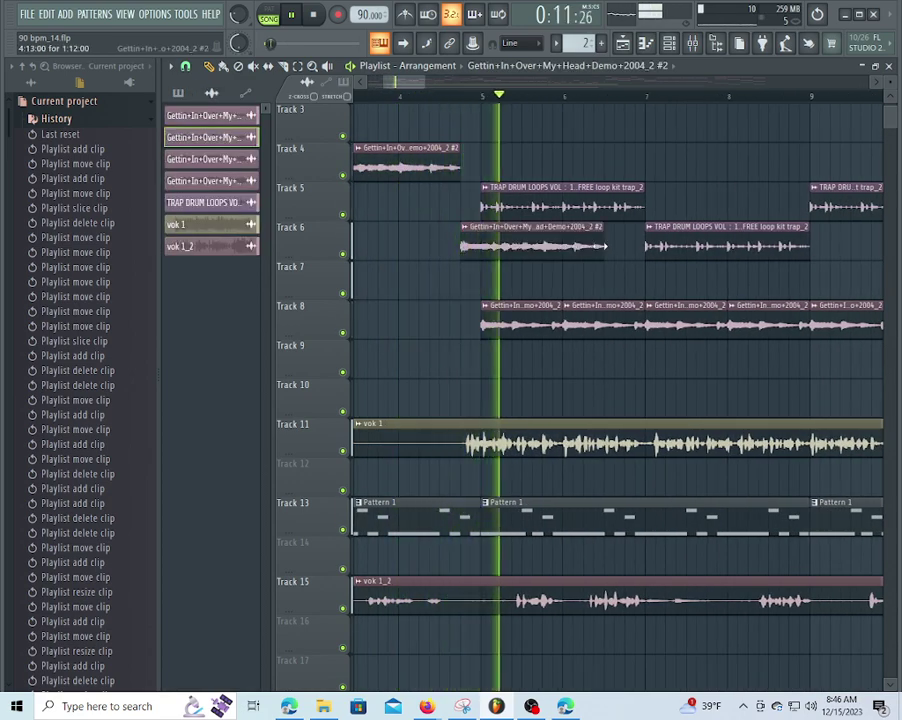
pyautogui.moveTo(603, 246); pyautogui.dragTo(473, 226)
pyautogui.press('space')
pyautogui.press('space')
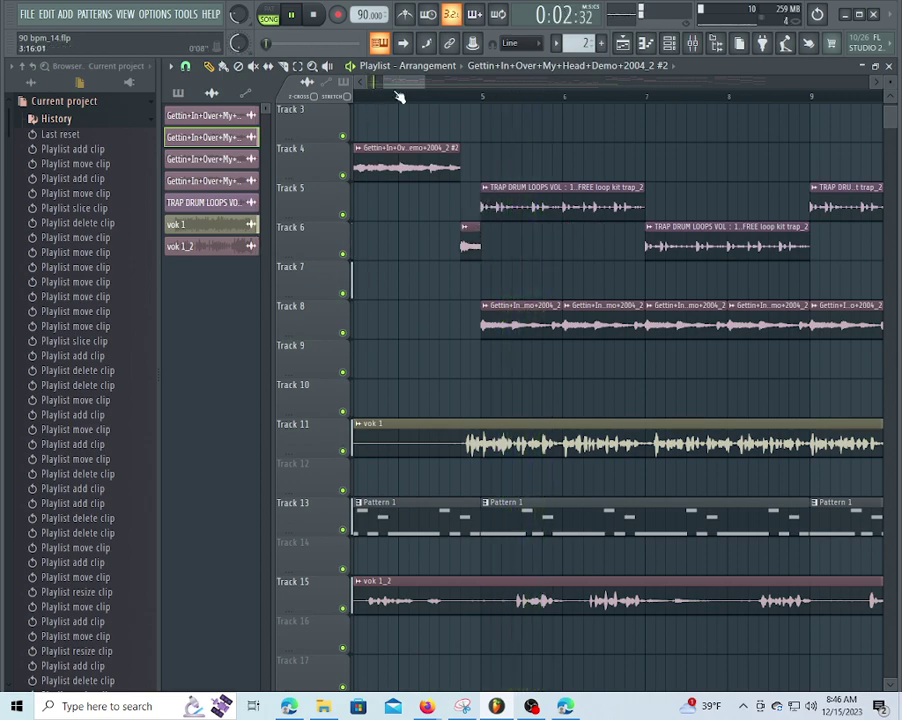
# - Replace the one-bar sample clips at bars 5 and 6 on Track 8 with a two-bar #2 sample clip on Track 9
pyautogui.moveTo(404, 88)
pyautogui.mouseDown()
pyautogui.moveTo(384, 88)
pyautogui.moveTo(395, 86)
pyautogui.mouseUp()
pyautogui.click(553, 360)
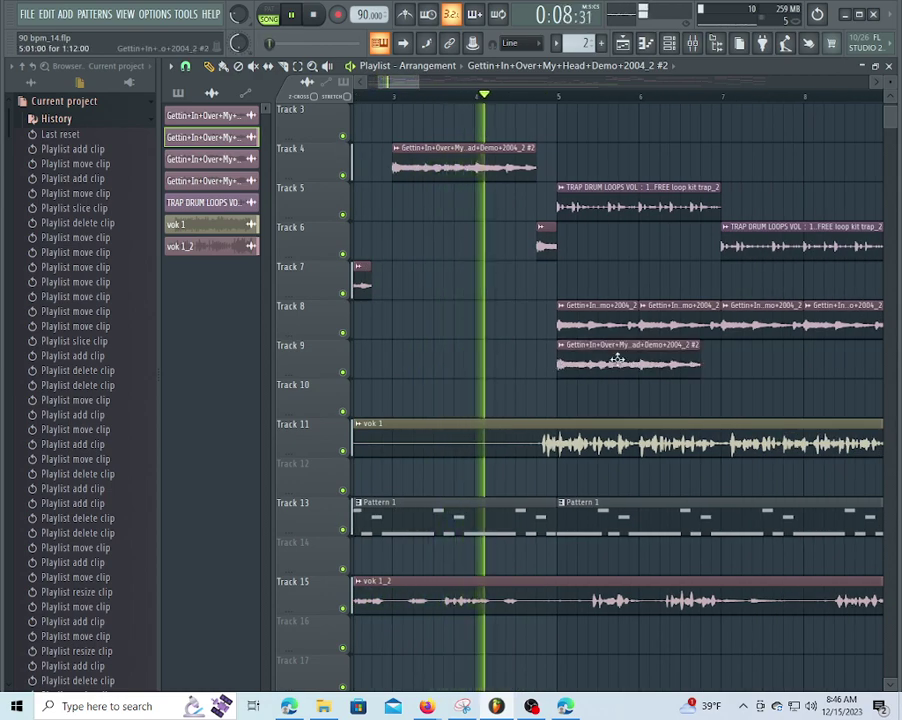
pyautogui.rightClick(609, 324)
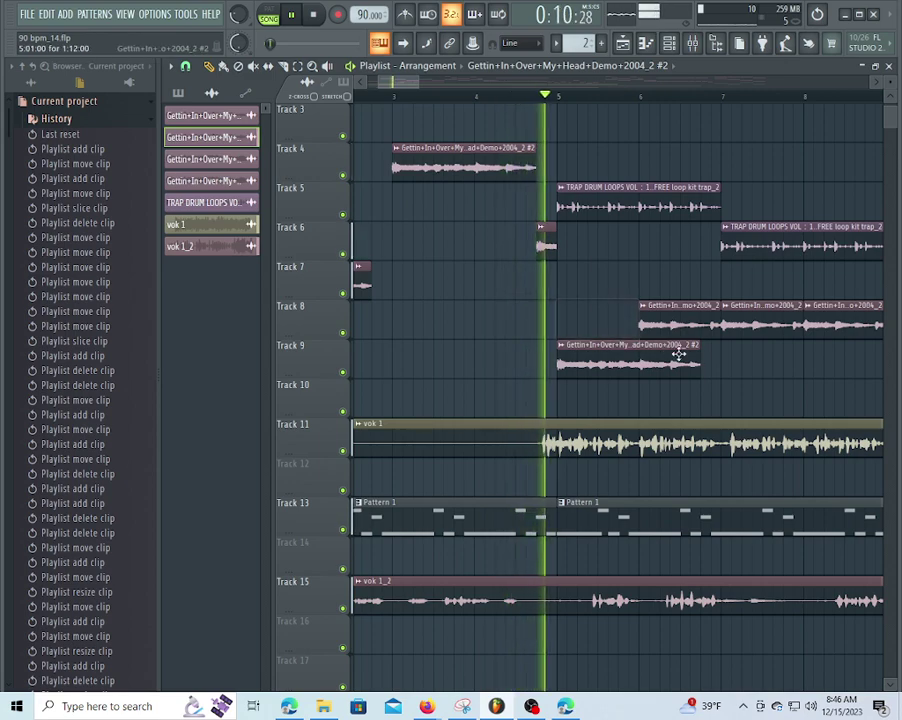
pyautogui.rightClick(684, 322)
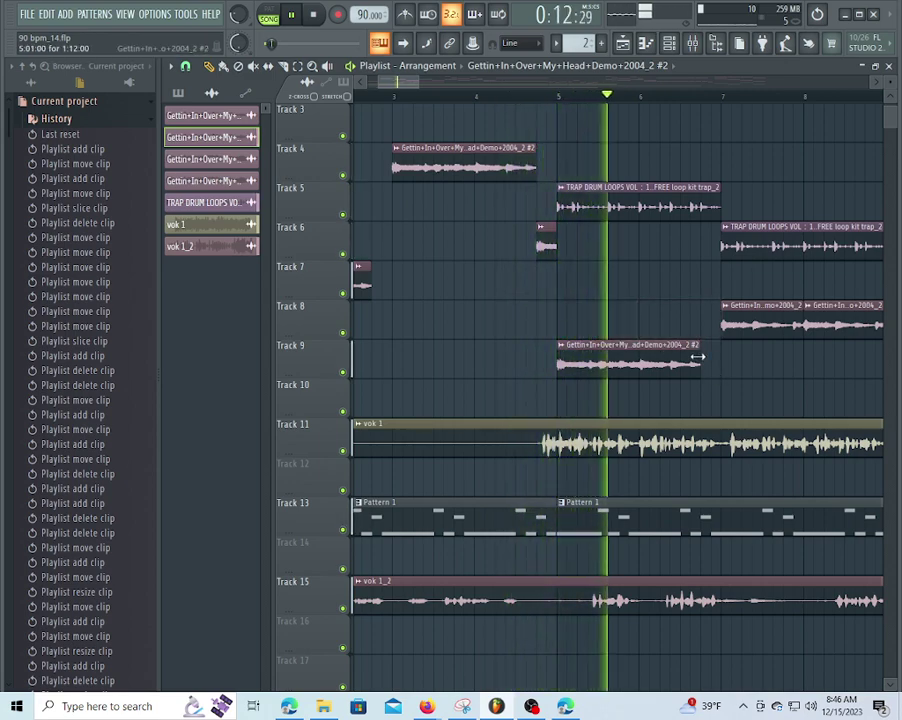
pyautogui.moveTo(702, 364); pyautogui.dragTo(727, 363)
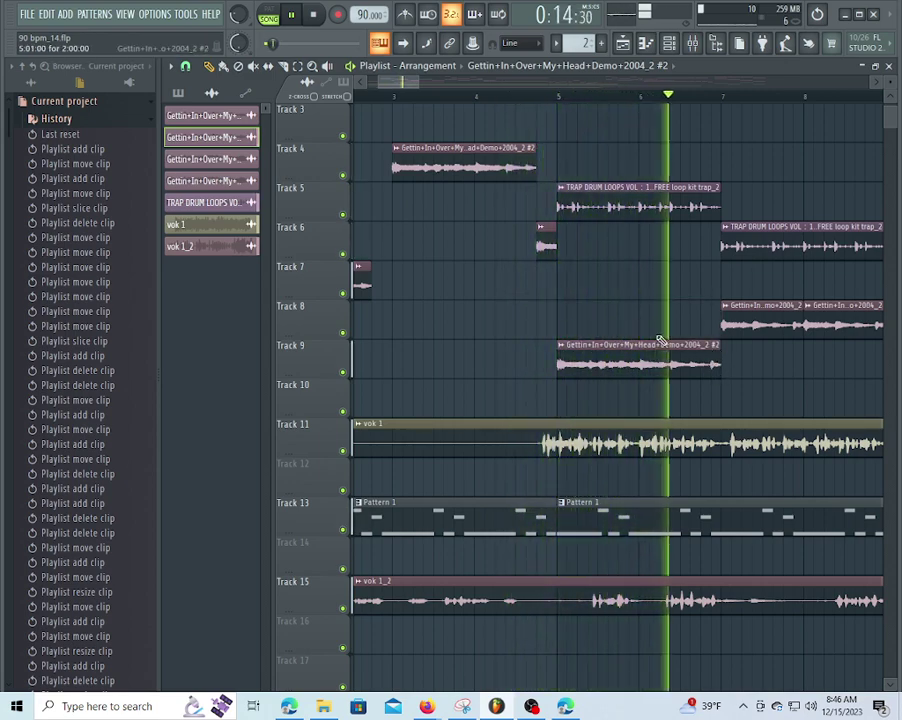
# - Replay from bar 3, make the Track 9 sample clip at bar 5 unique and reset its channel volume
pyautogui.click(390, 97)
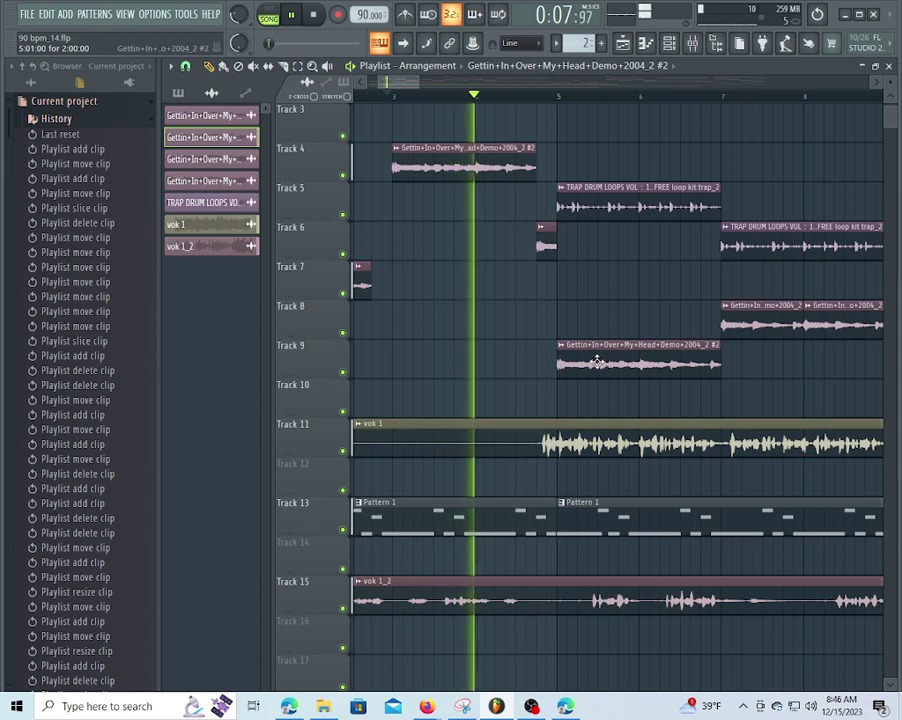
pyautogui.click(561, 345)
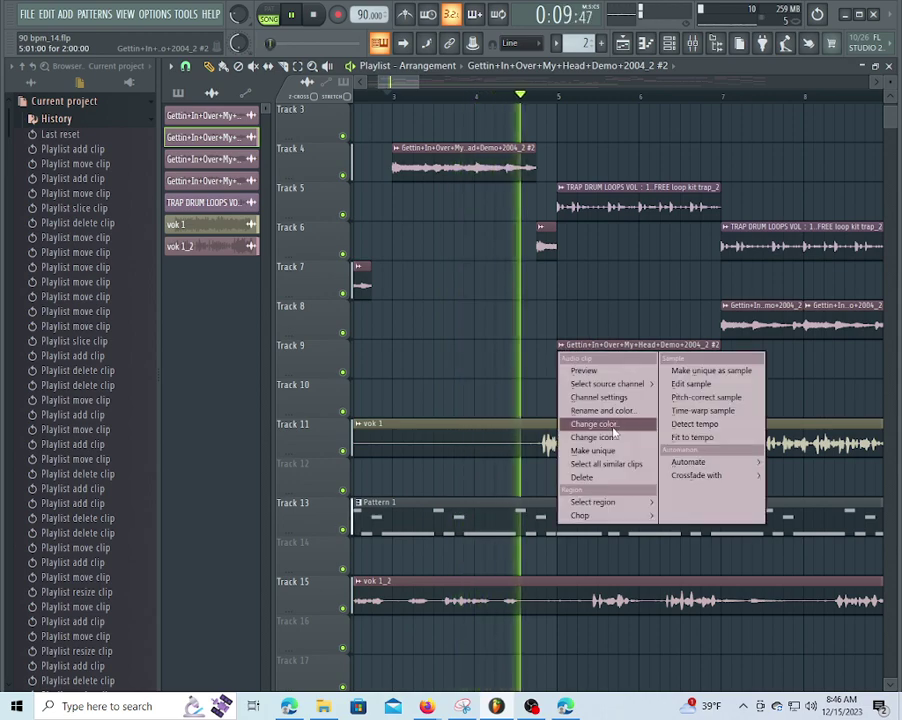
pyautogui.click(623, 450)
pyautogui.doubleClick(597, 346)
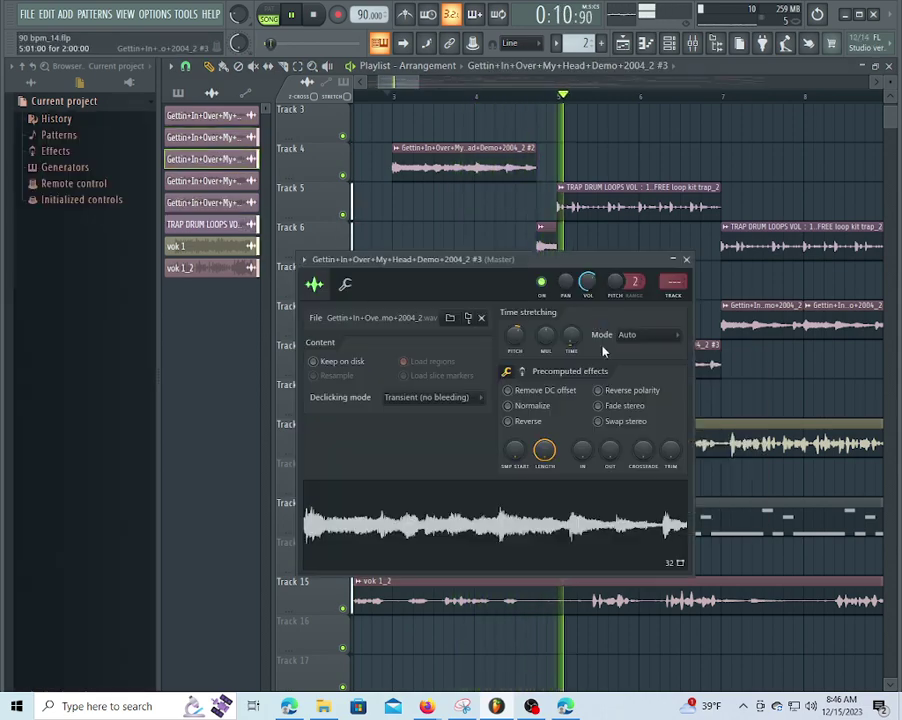
pyautogui.rightClick(592, 284)
pyautogui.click(613, 290)
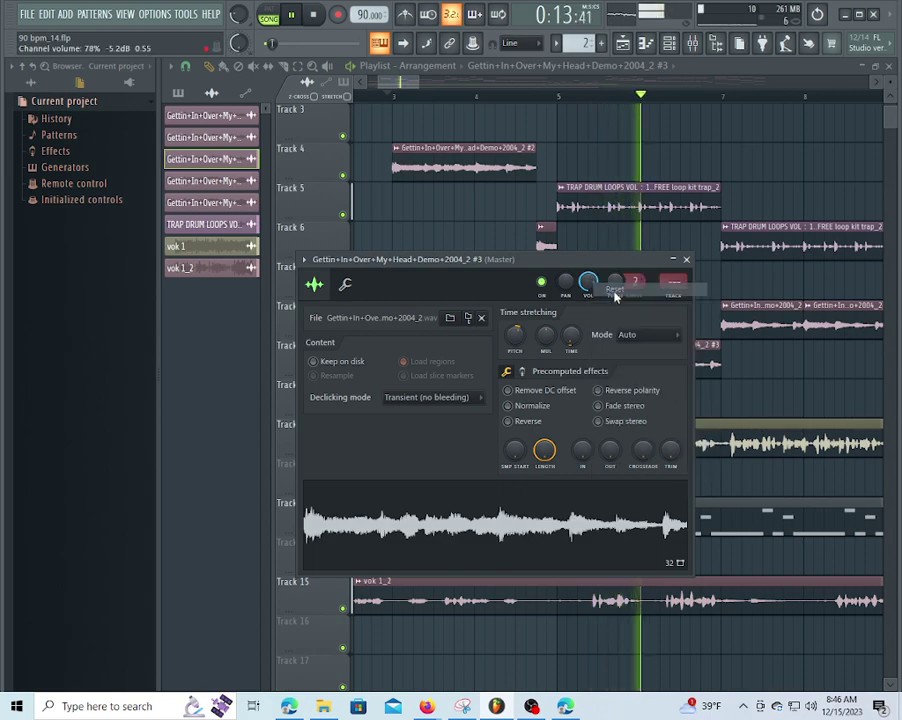
# - Replay from bar 4 and replace the two-bar #3 sample clip at bar 5 on Track 9 with a one-bar Demo+2004_2 clip
pyautogui.moveTo(397, 83)
pyautogui.mouseDown()
pyautogui.moveTo(426, 91)
pyautogui.moveTo(403, 89)
pyautogui.mouseUp()
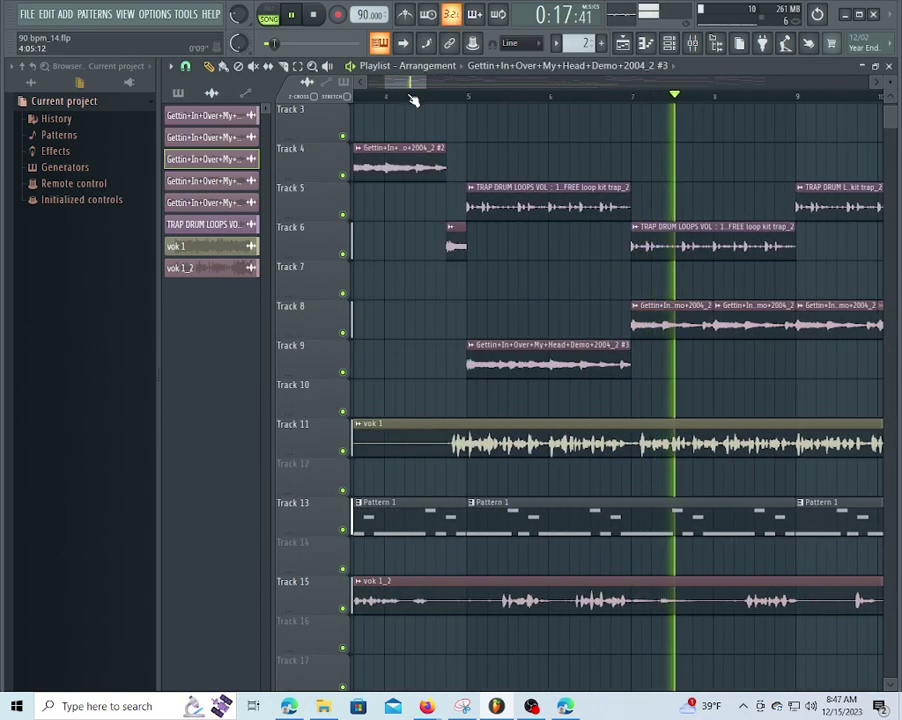
pyautogui.scroll(-2, 404, 103)
pyautogui.scroll(-3, 404, 103)
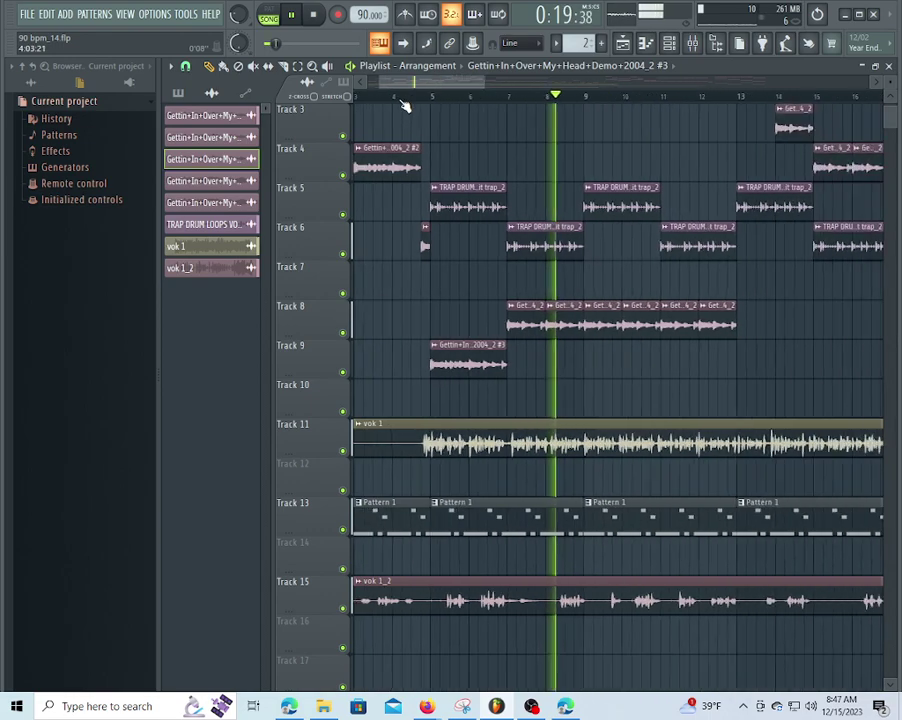
pyautogui.scroll(1, 404, 103)
pyautogui.click(400, 103)
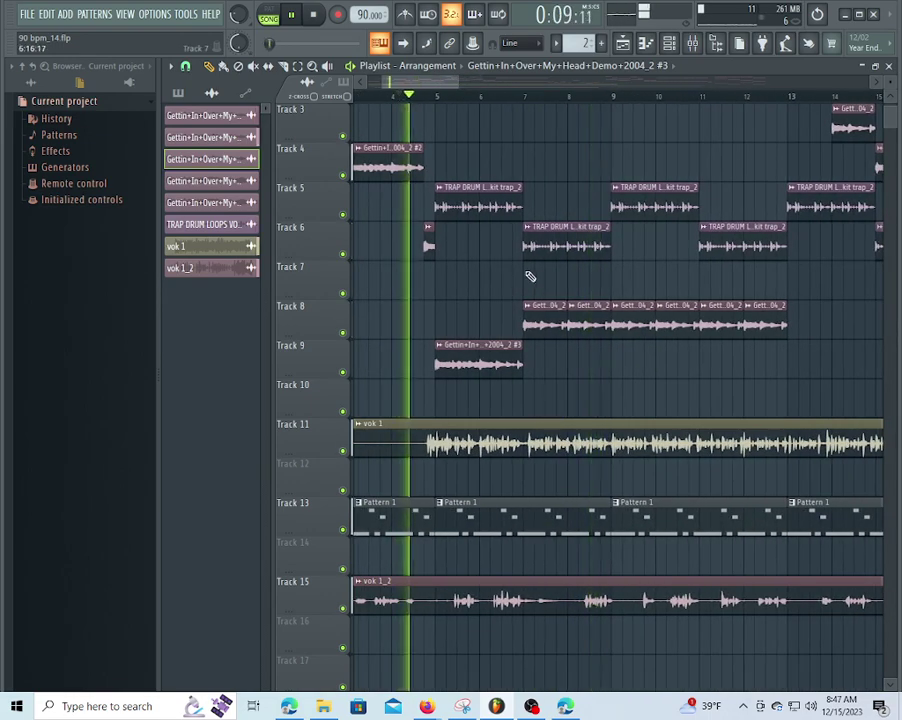
pyautogui.rightClick(492, 356)
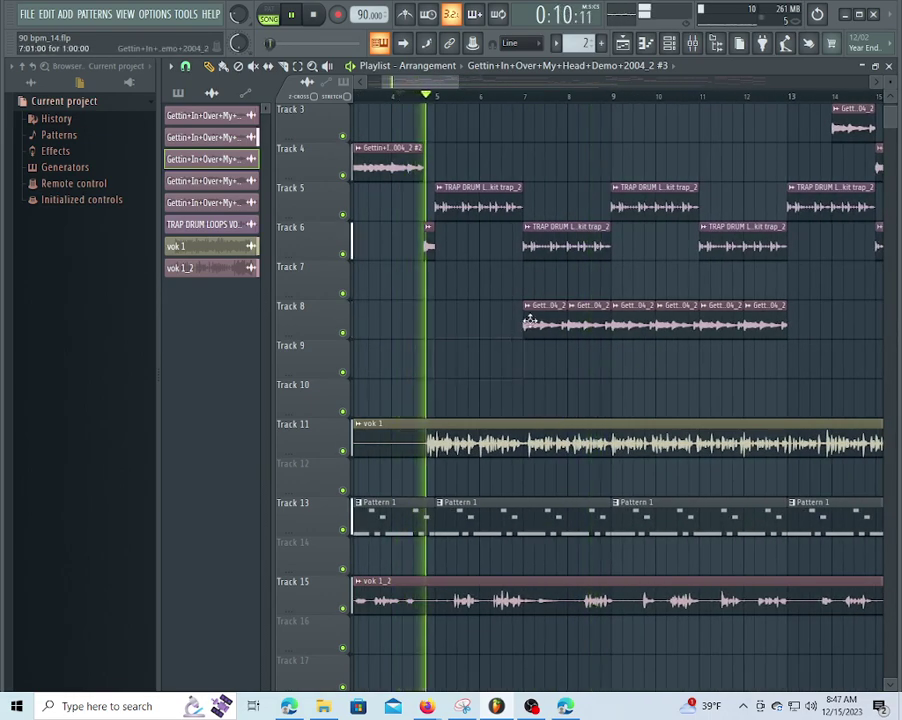
pyautogui.click(440, 362)
pyautogui.moveTo(453, 364); pyautogui.dragTo(449, 364)
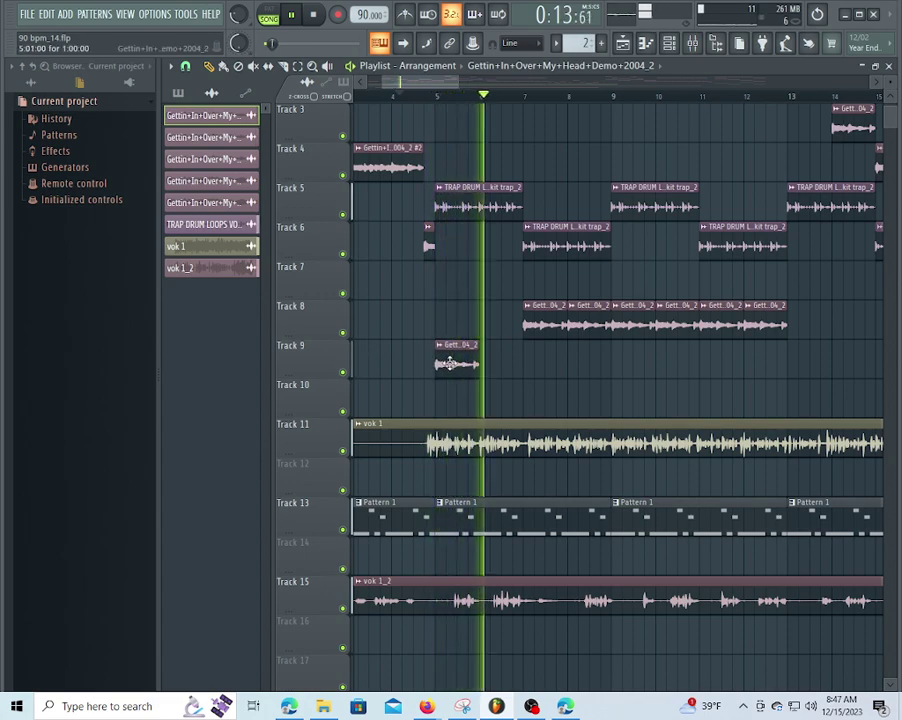
# - Restart playback near bar 3 and add a second one-bar Demo+2004_2 sample clip on Track 10 at bar 6
pyautogui.click(360, 96)
pyautogui.scroll(-4, 367, 98)
pyautogui.scroll(5, 367, 98)
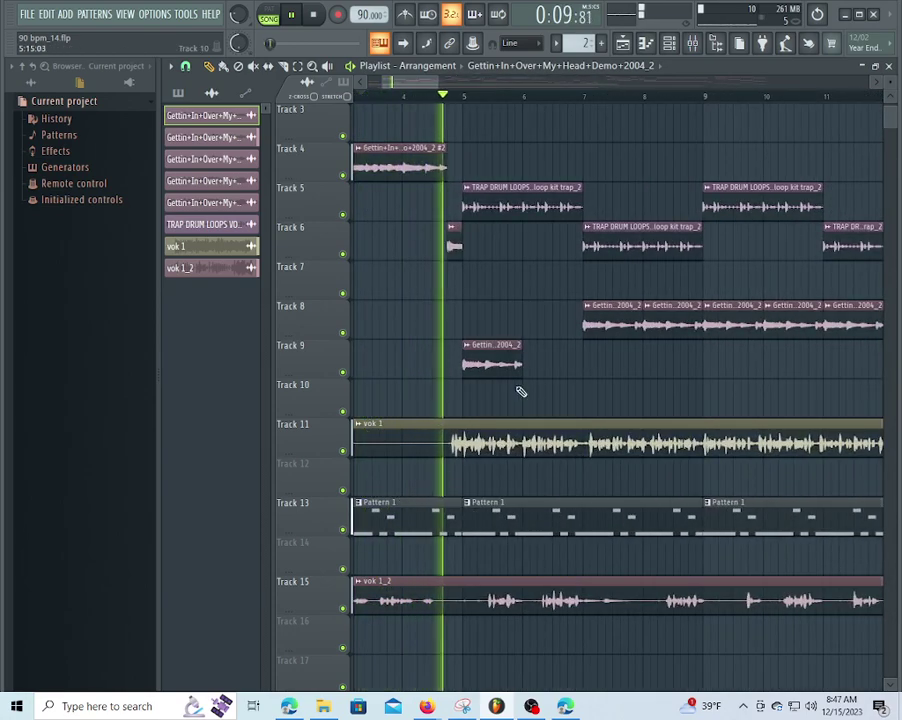
pyautogui.click(530, 392)
pyautogui.moveTo(560, 388); pyautogui.dragTo(556, 389)
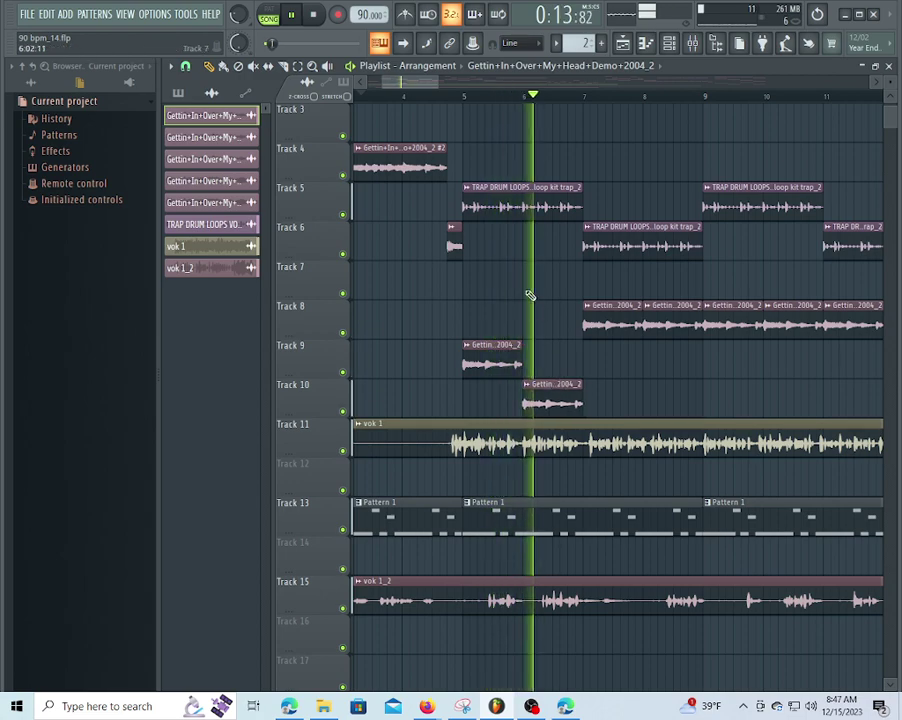
# - Replace the one-bar sample clips at bars 17 and 18 with a two-bar copy of bar 55's Demo+2004_3 clip on Track 8
pyautogui.moveTo(422, 86); pyautogui.dragTo(442, 89)
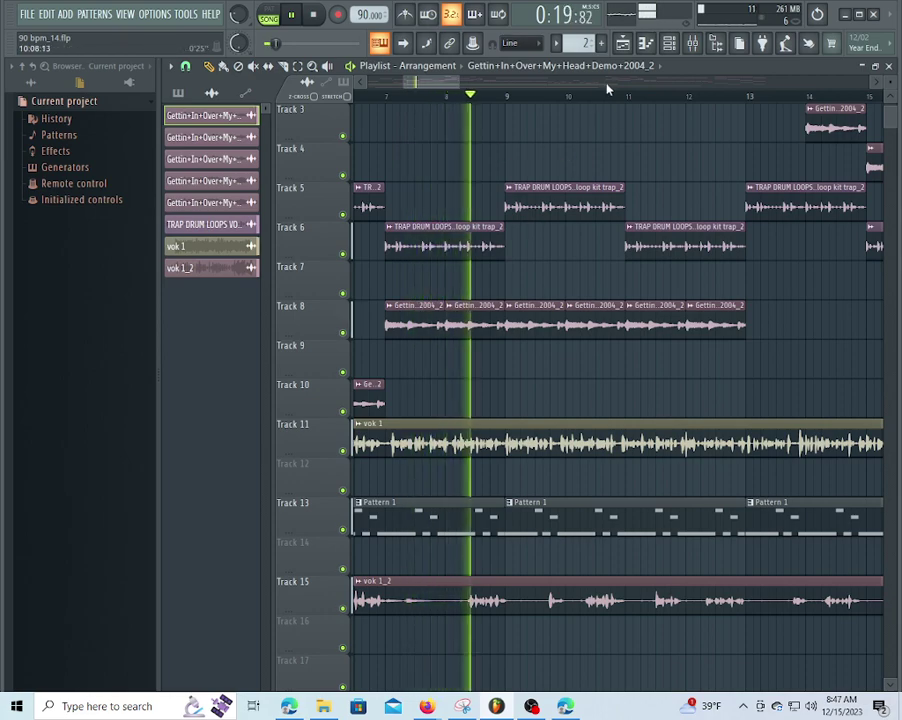
pyautogui.scroll(-3, 612, 95)
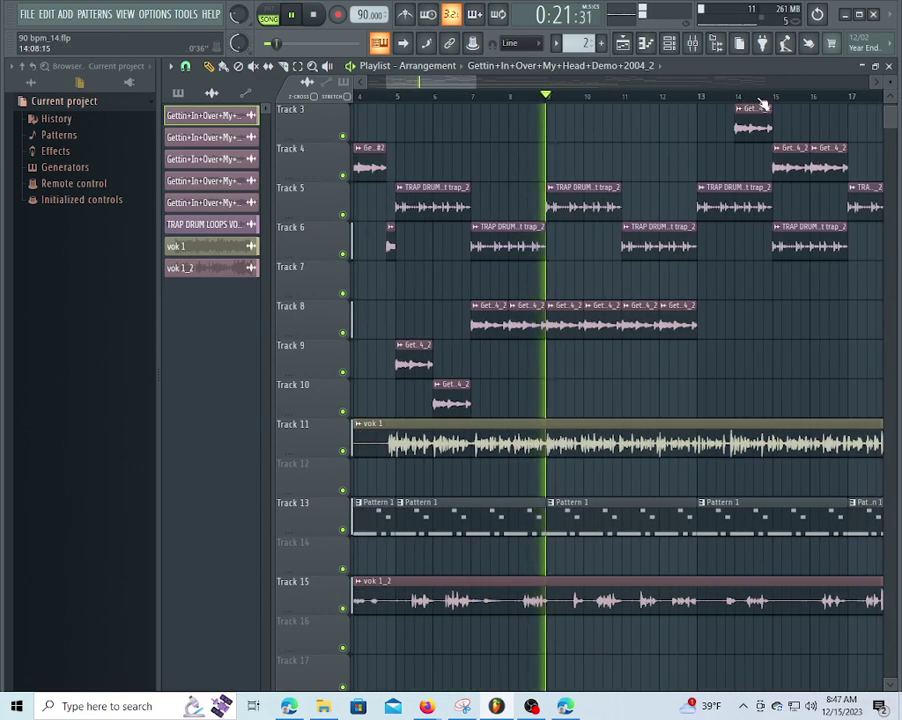
pyautogui.click(877, 83)
pyautogui.moveTo(877, 83); pyautogui.dragTo(877, 83)
pyautogui.click(878, 83)
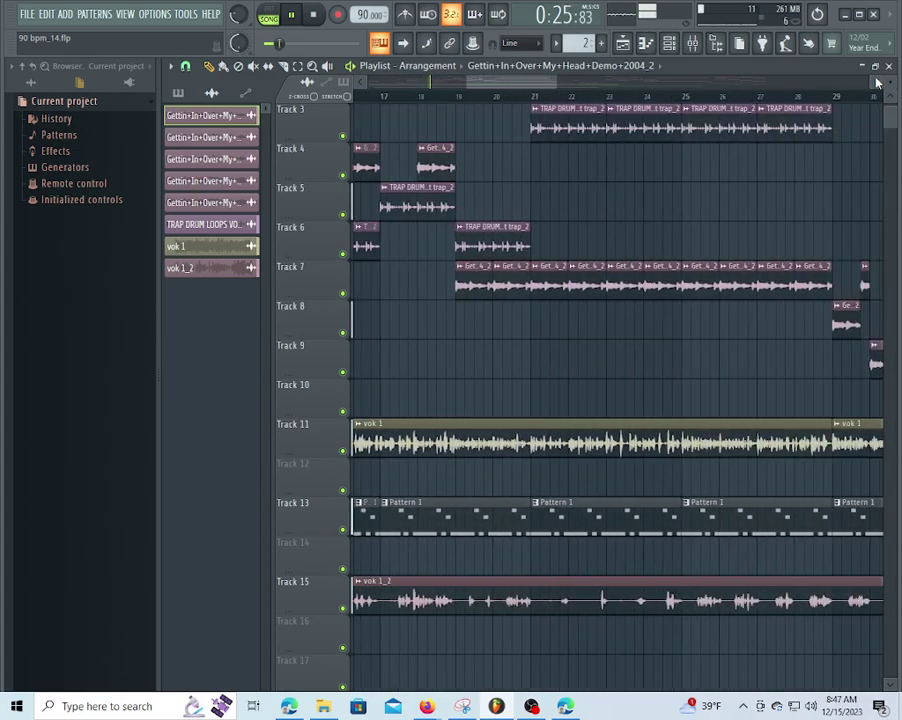
pyautogui.scroll(-4, 816, 96)
pyautogui.scroll(-1, 816, 96)
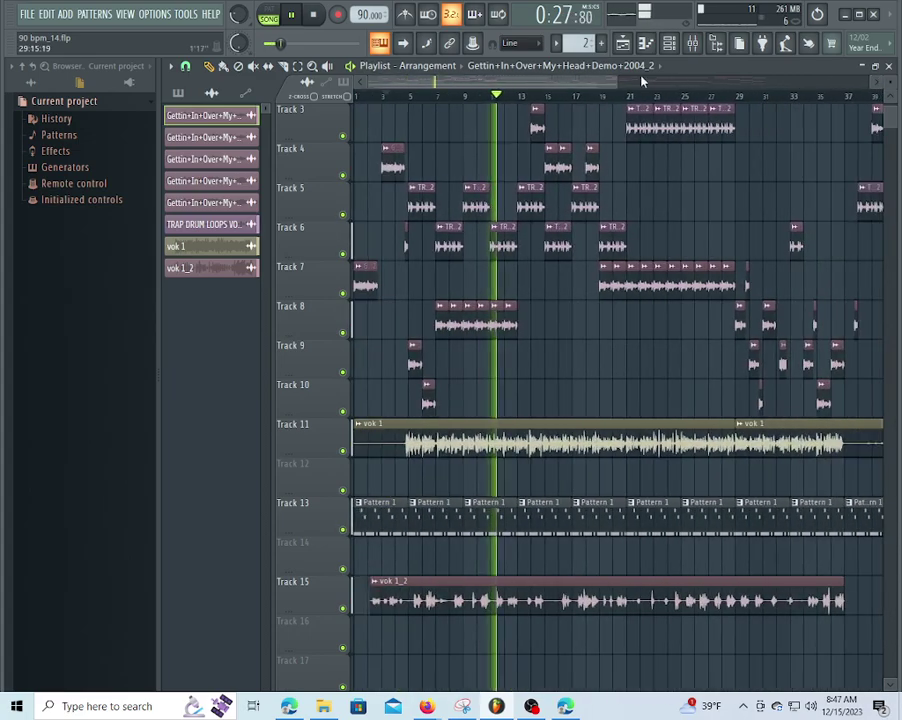
pyautogui.moveTo(588, 86); pyautogui.dragTo(800, 104)
pyautogui.scroll(2, 646, 383)
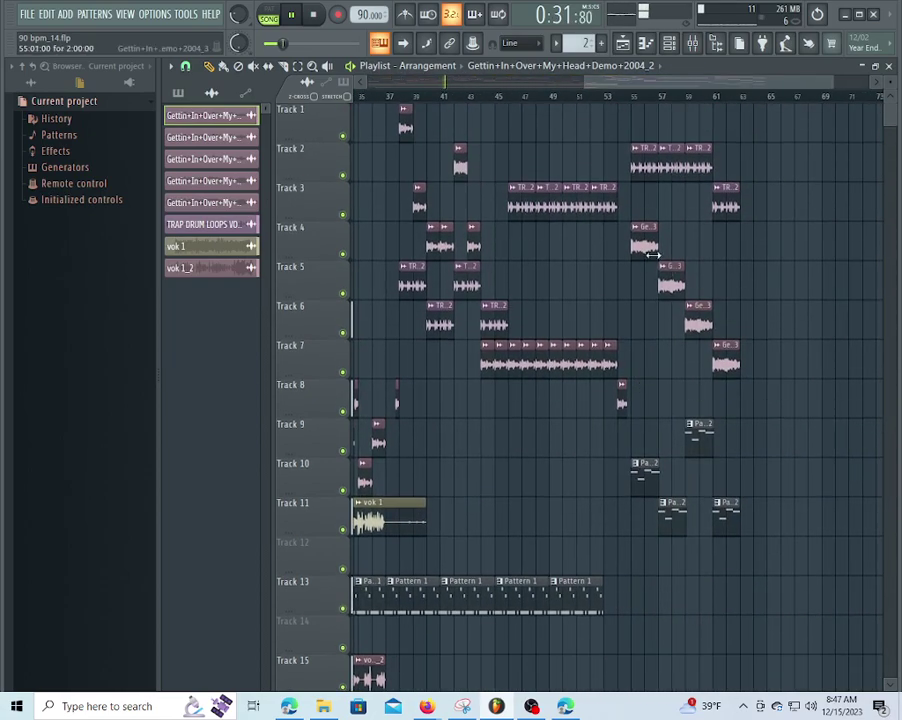
pyautogui.moveTo(620, 88); pyautogui.dragTo(372, 80)
pyautogui.scroll(6, 580, 100)
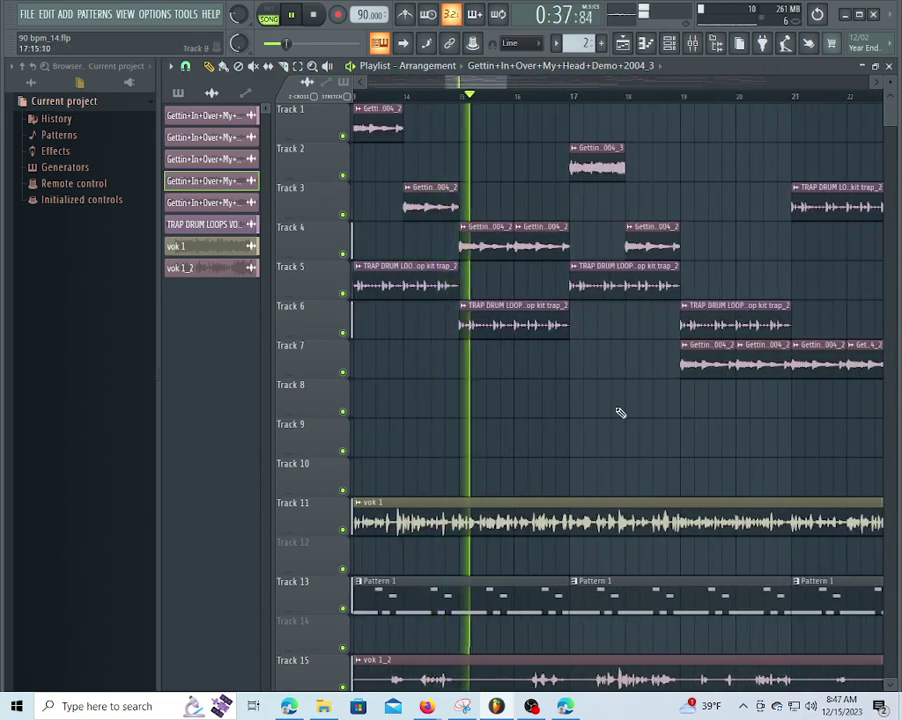
pyautogui.click(567, 395)
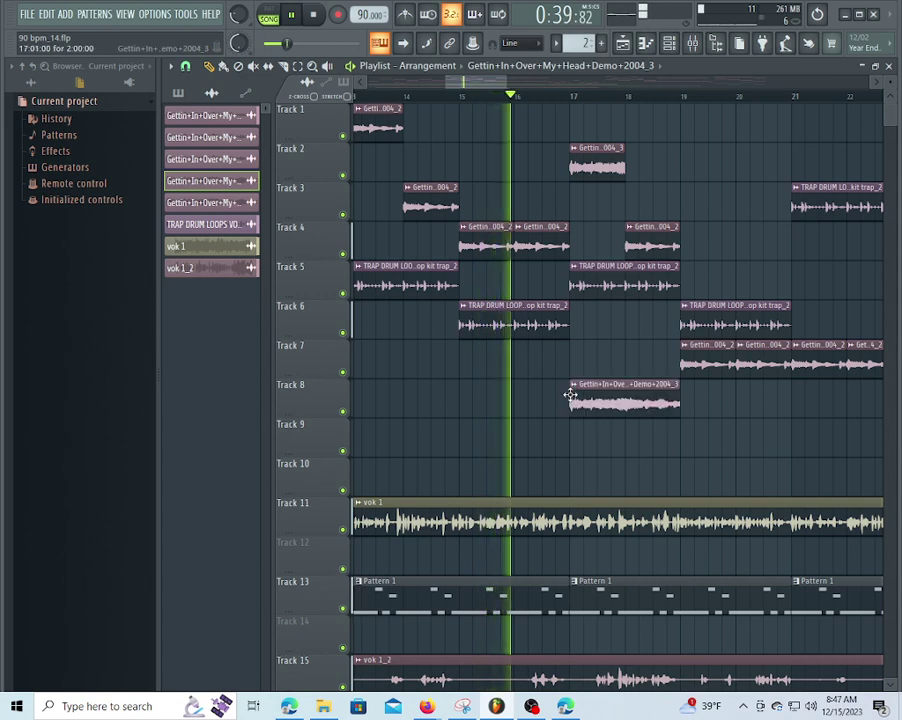
pyautogui.rightClick(600, 166)
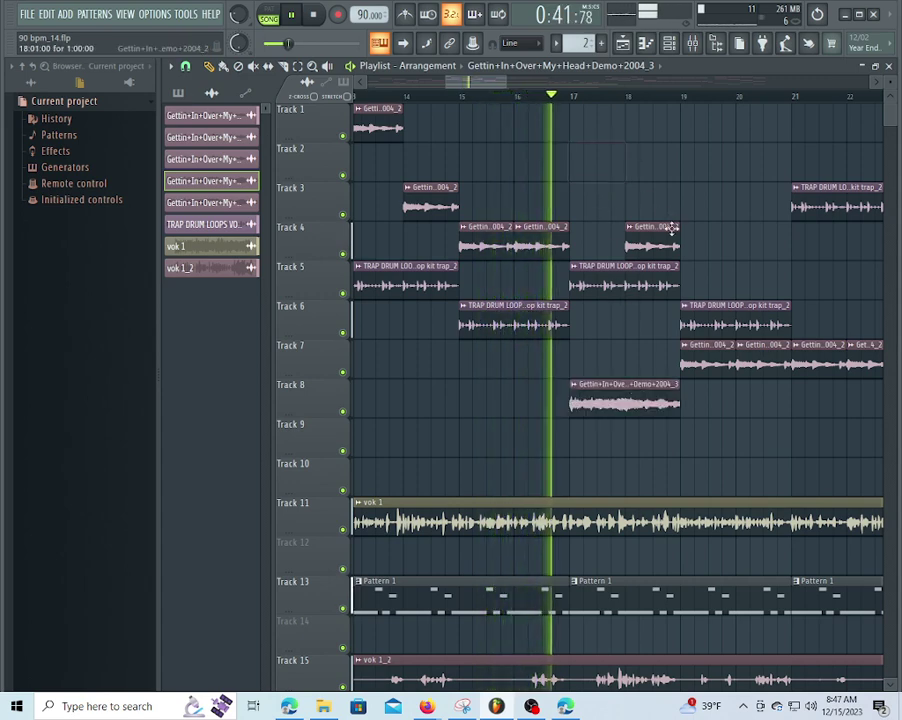
pyautogui.rightClick(627, 232)
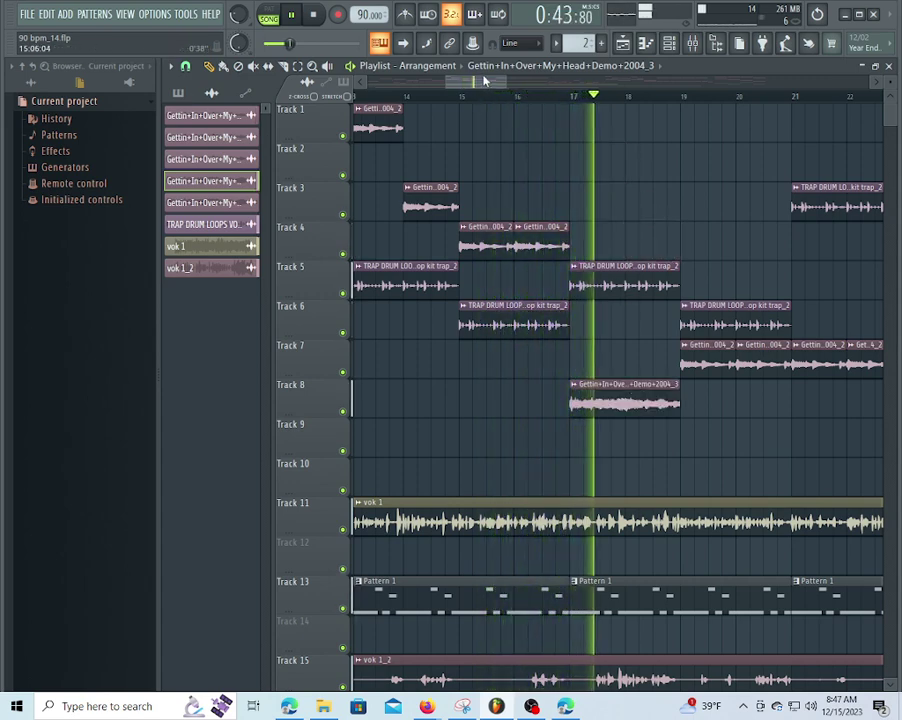
# - Add another two-bar Demo+2004_3 clip on Track 9 at bar 19 and delete Track 7's one-bar sample clips at bars 19 and 20
pyautogui.moveTo(482, 83); pyautogui.dragTo(507, 84)
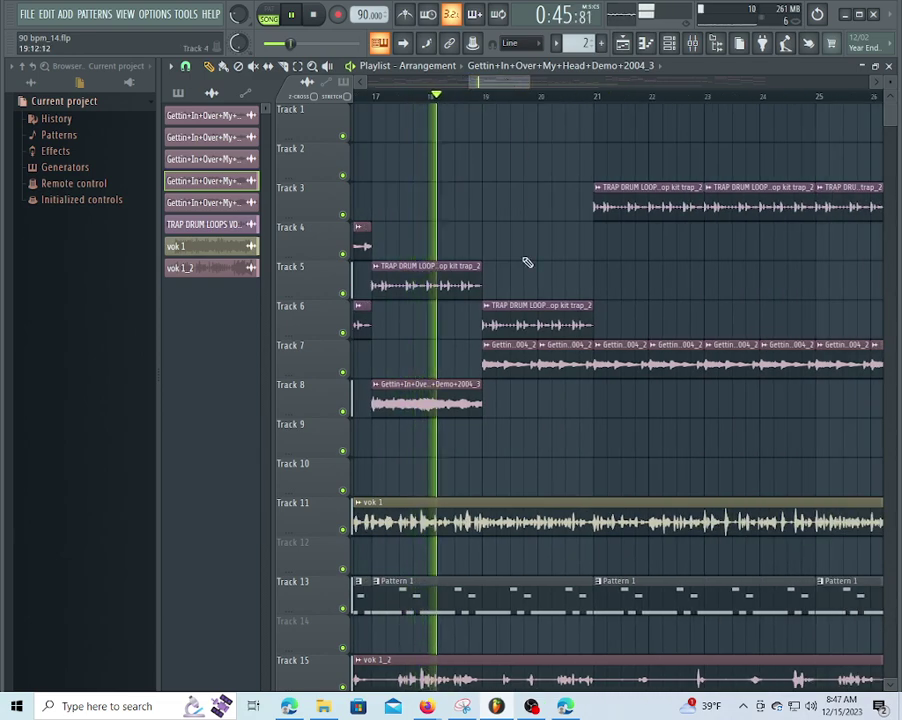
pyautogui.click(488, 437)
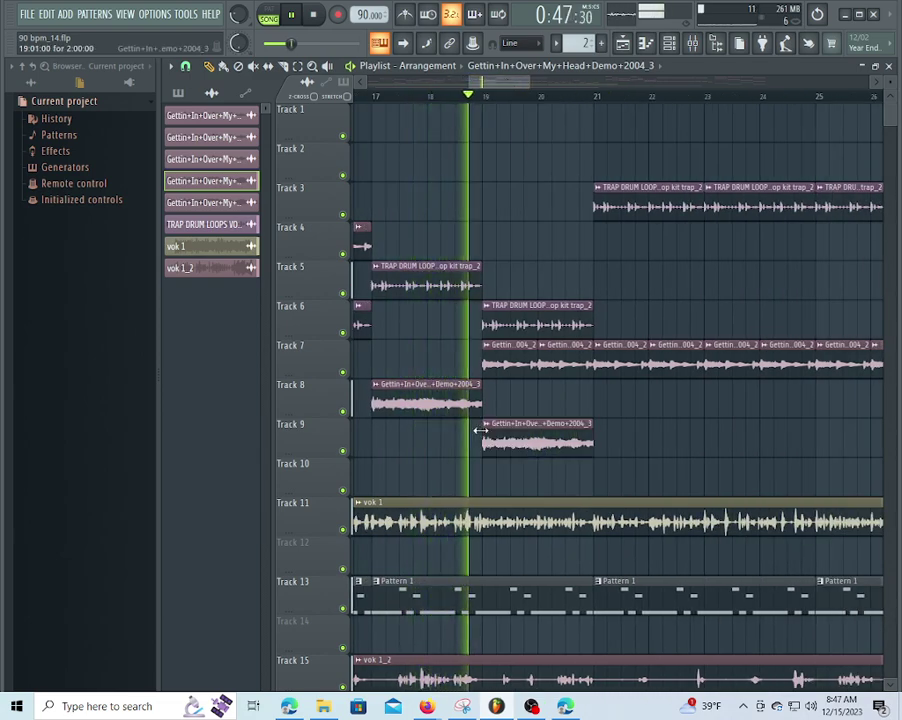
pyautogui.rightClick(512, 362)
pyautogui.rightClick(566, 362)
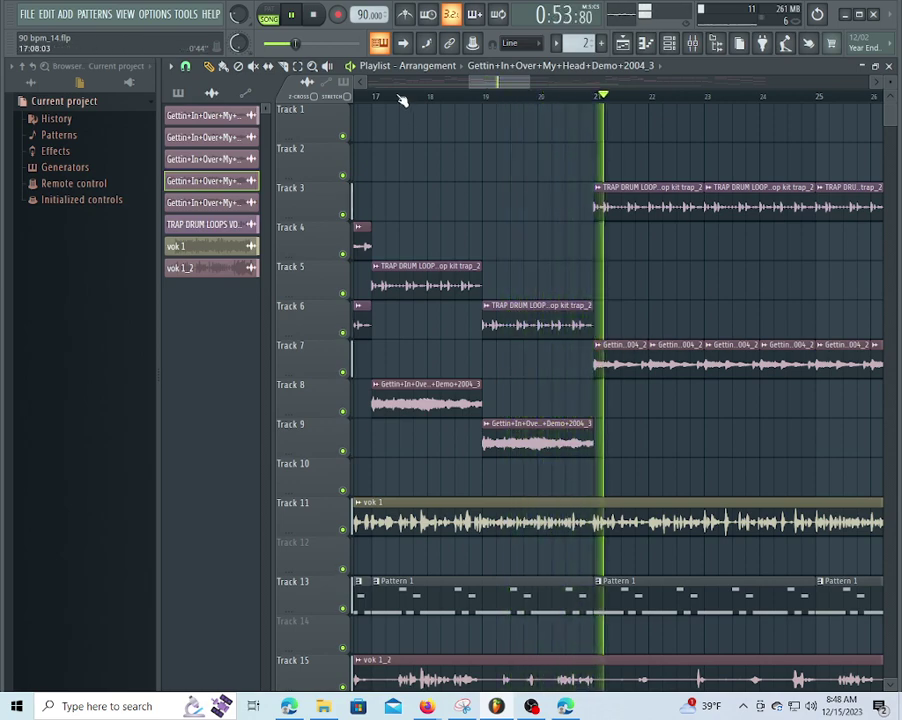
# - Replay the section from bar 23 and slice the vok 1 clip on Track 11 at bar 25
pyautogui.scroll(-5, 403, 98)
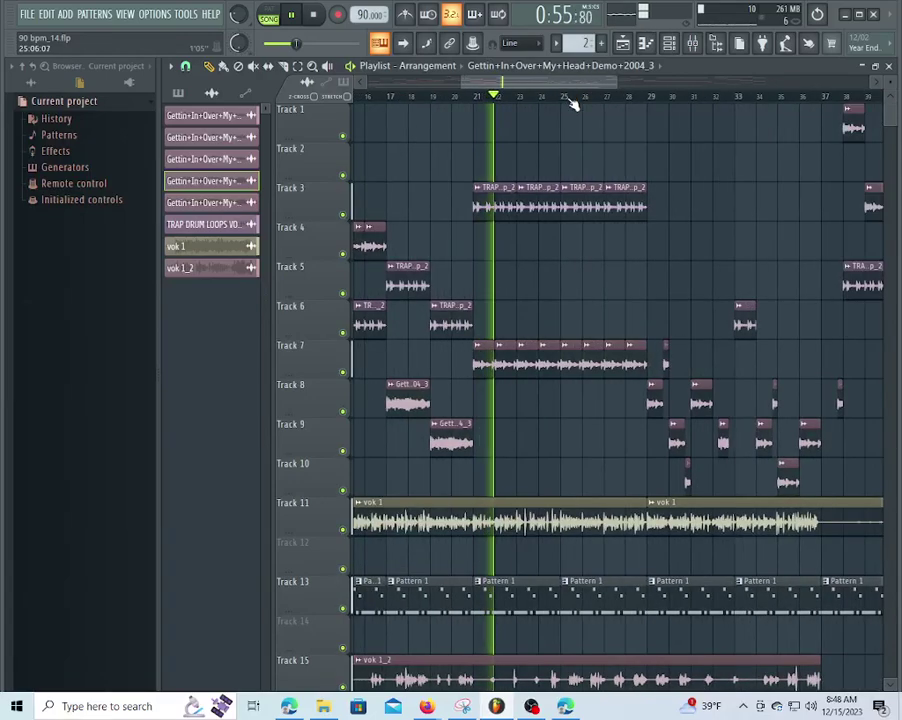
pyautogui.scroll(4, 571, 104)
pyautogui.moveTo(512, 88)
pyautogui.mouseDown()
pyautogui.moveTo(543, 88)
pyautogui.moveTo(522, 91)
pyautogui.mouseUp()
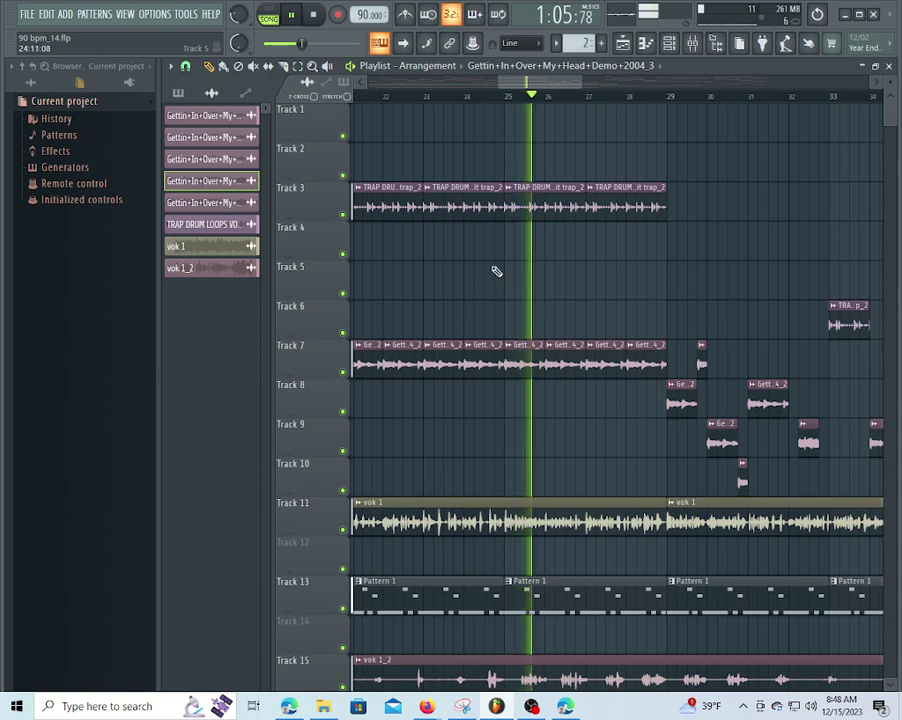
pyautogui.scroll(3, 518, 104)
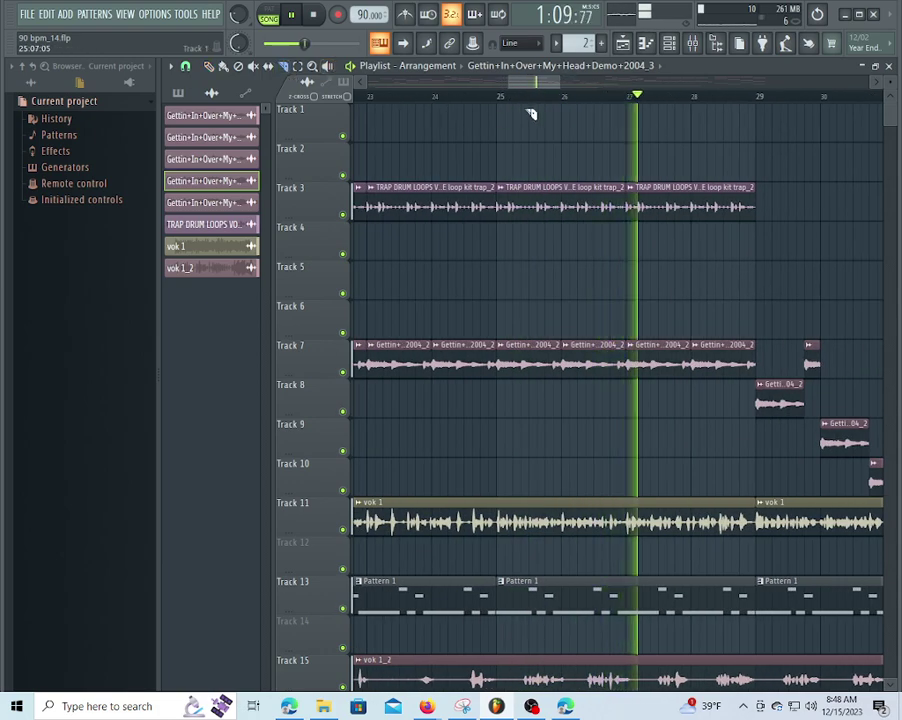
pyautogui.scroll(2, 524, 106)
pyautogui.click(379, 104)
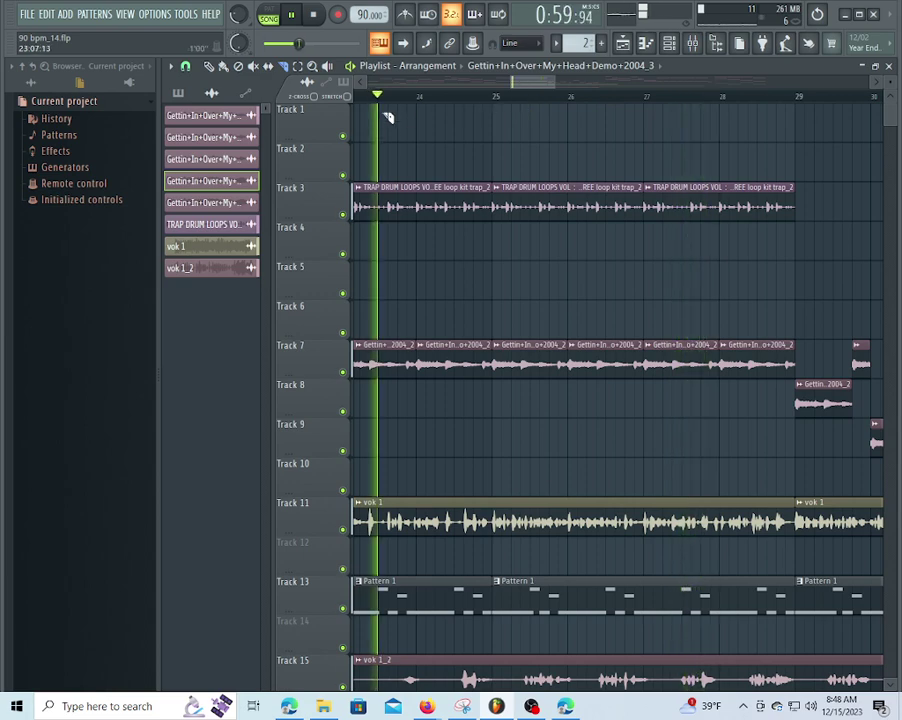
pyautogui.click(492, 488)
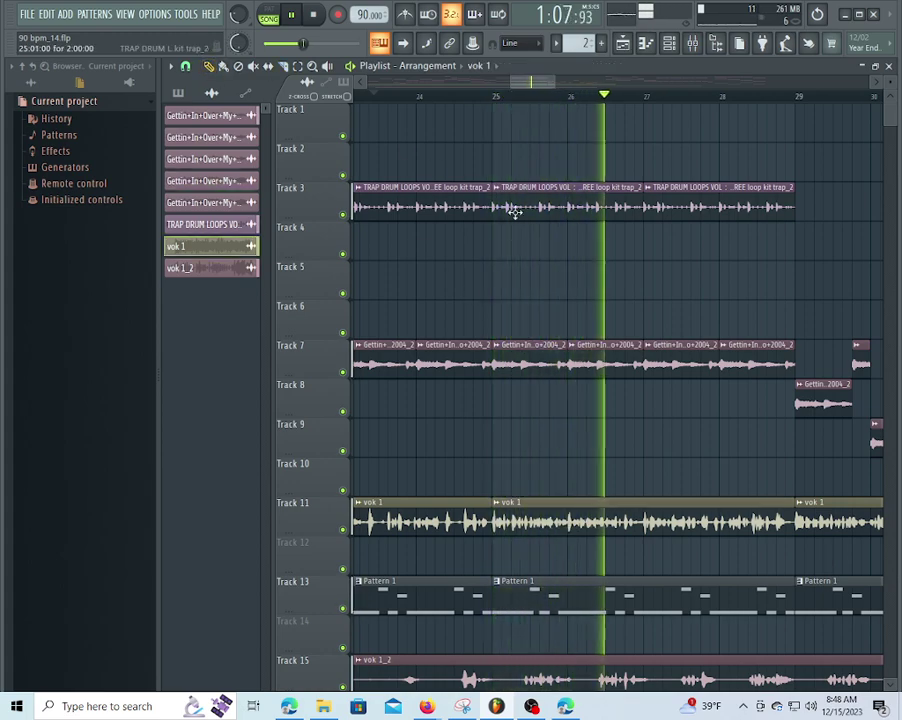
# - Add a copy of the four-bar vok 1 slice on Track 12 at bar 55 and play from bar 54
pyautogui.scroll(-3, 516, 106)
pyautogui.scroll(-5, 516, 106)
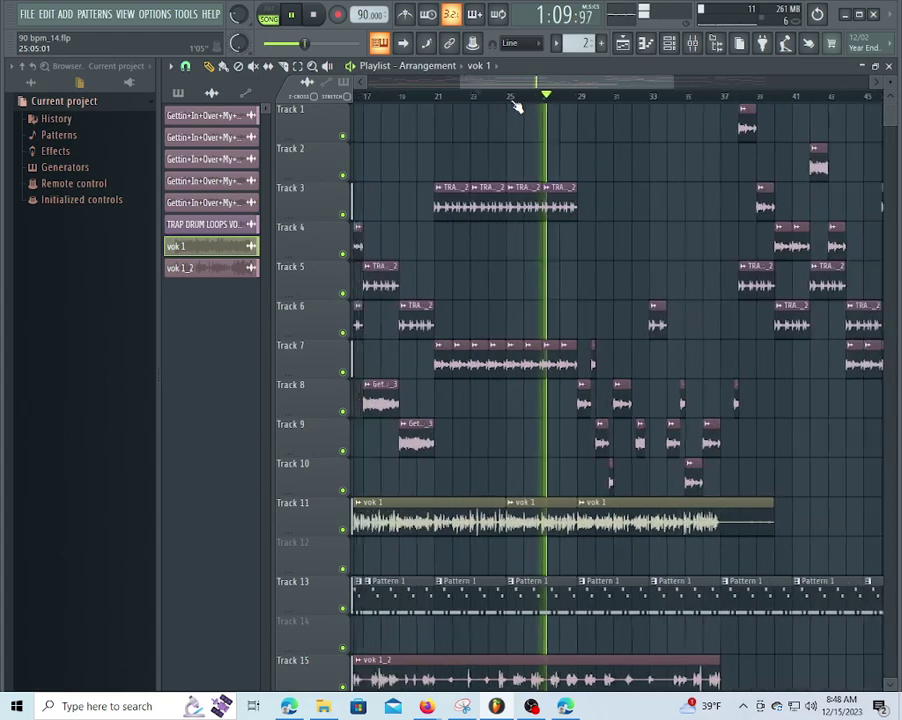
pyautogui.scroll(4, 640, 102)
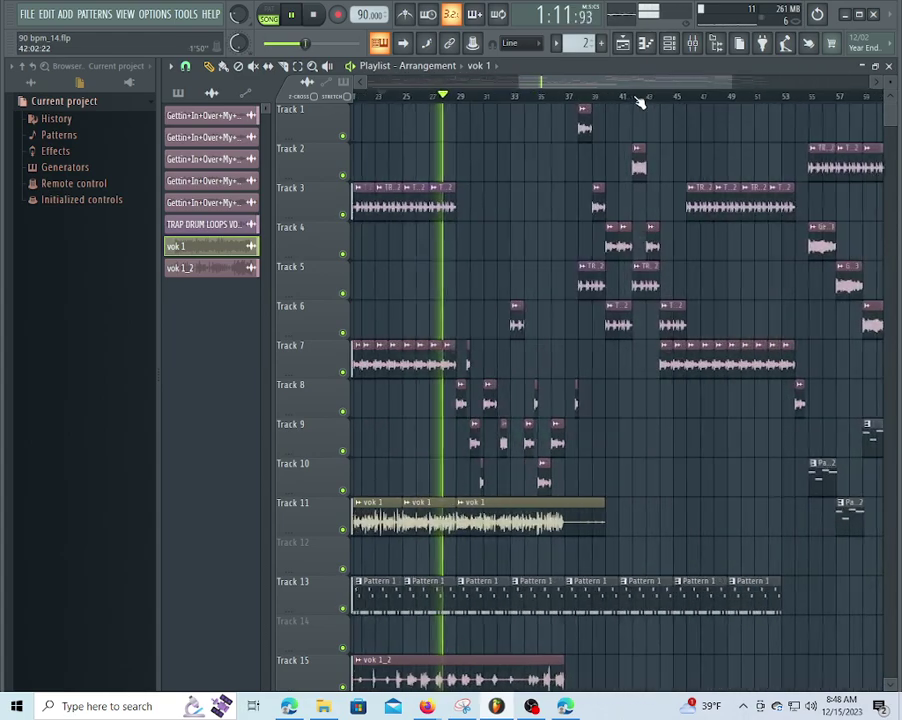
pyautogui.scroll(-5, 640, 102)
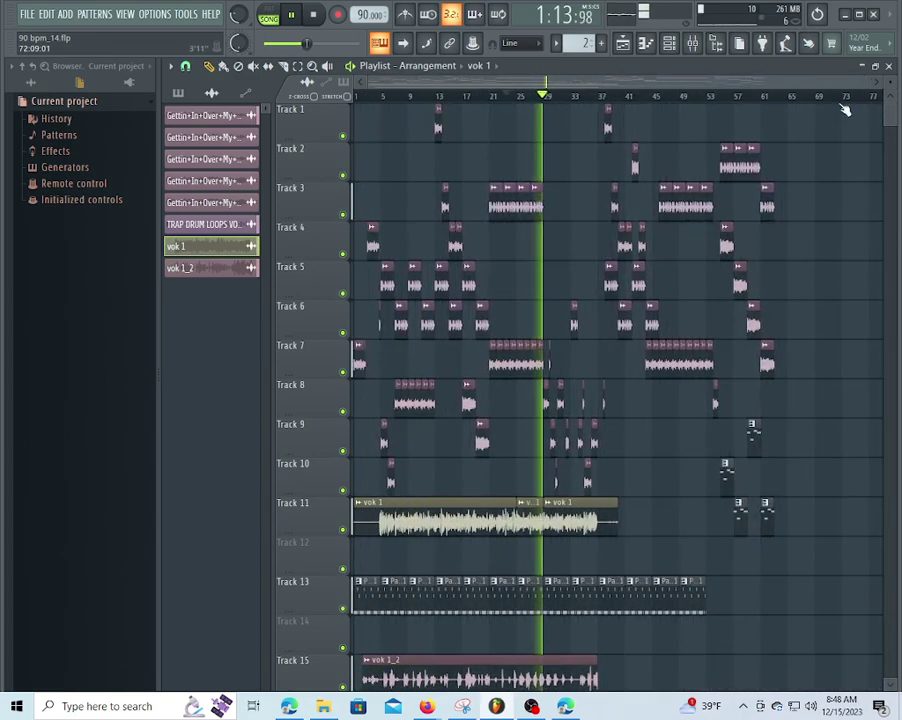
pyautogui.scroll(5, 842, 106)
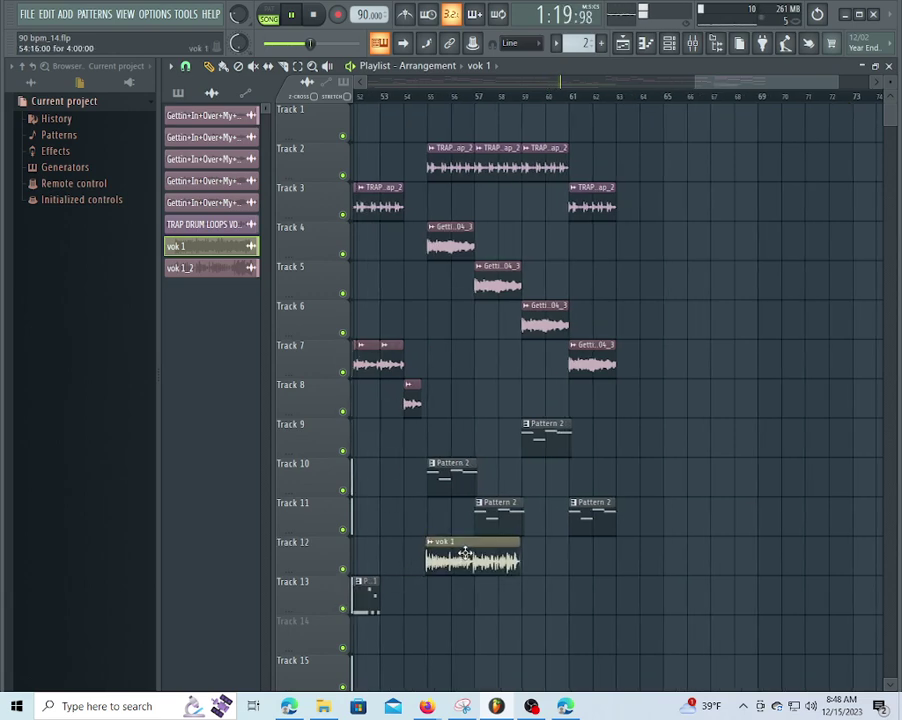
pyautogui.scroll(4, 490, 96)
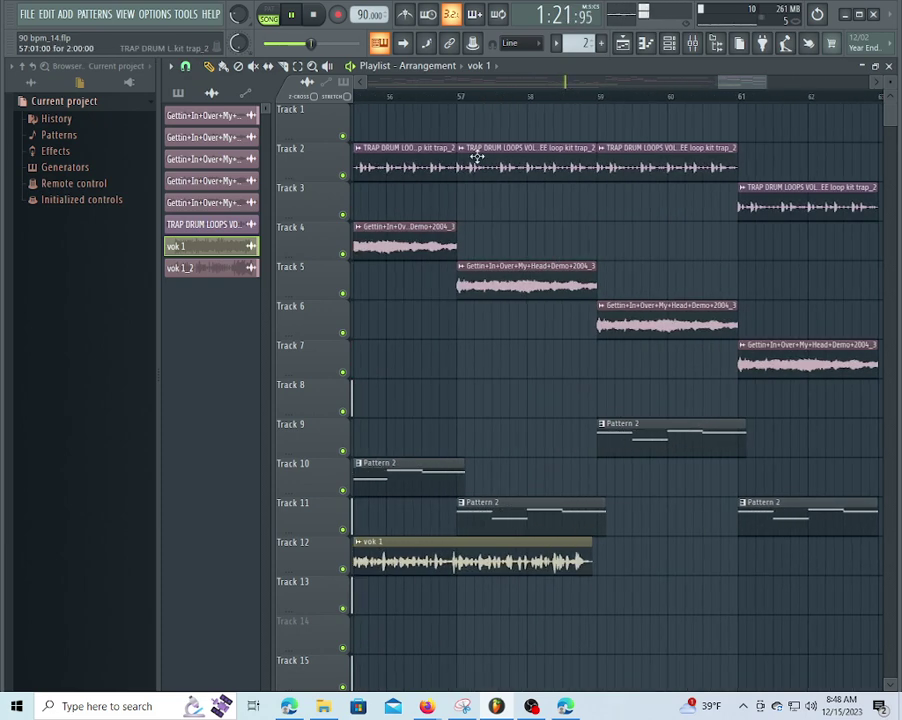
pyautogui.click(361, 83)
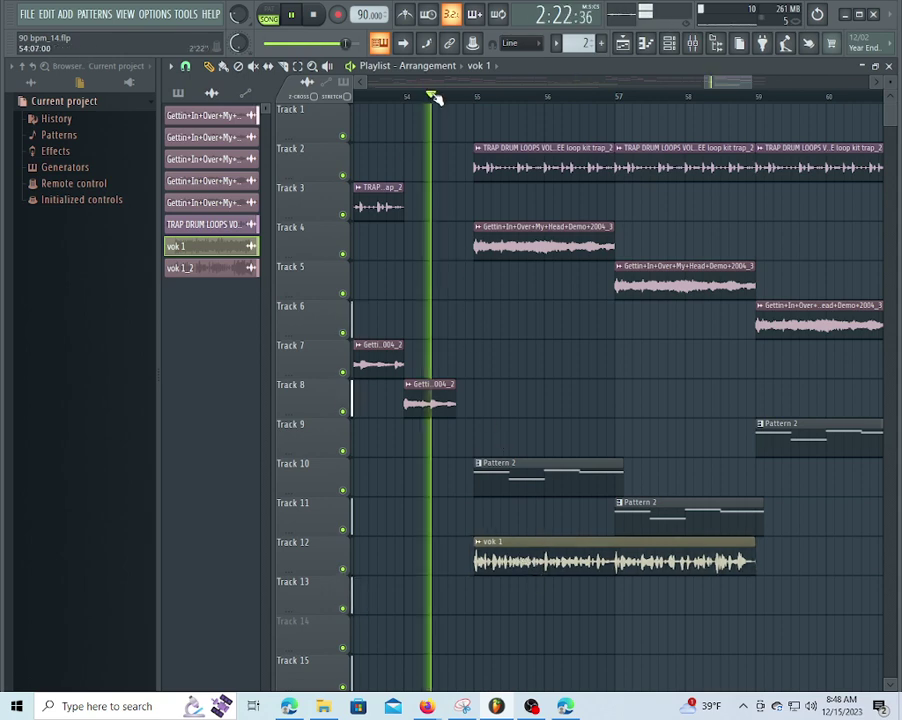
# - Add another four-bar vok 1 copy on Track 13 and align its start with bar 59
pyautogui.scroll(-3, 435, 98)
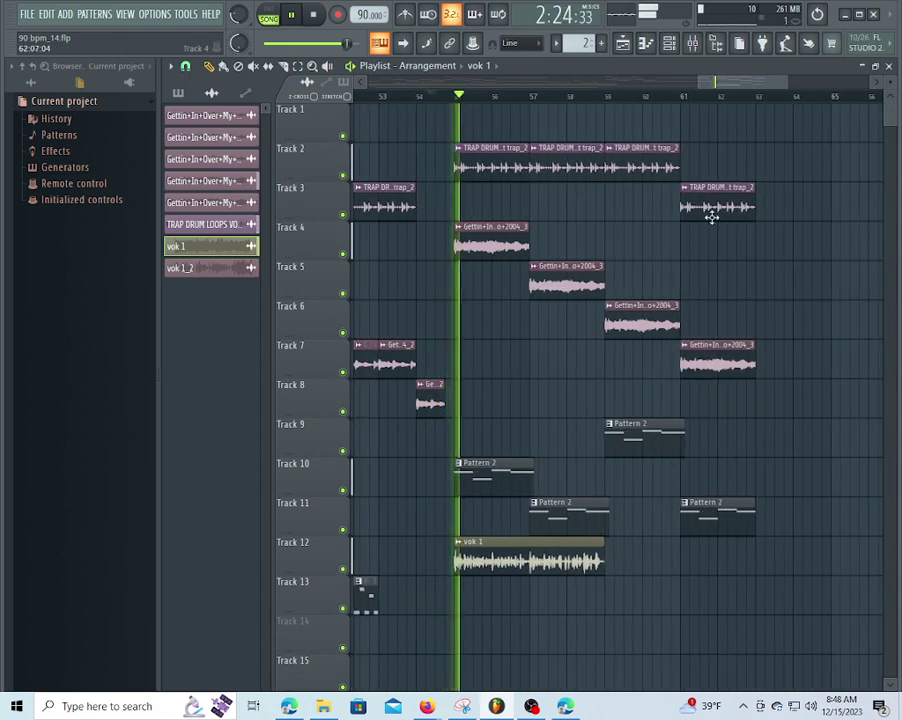
pyautogui.scroll(1, 716, 100)
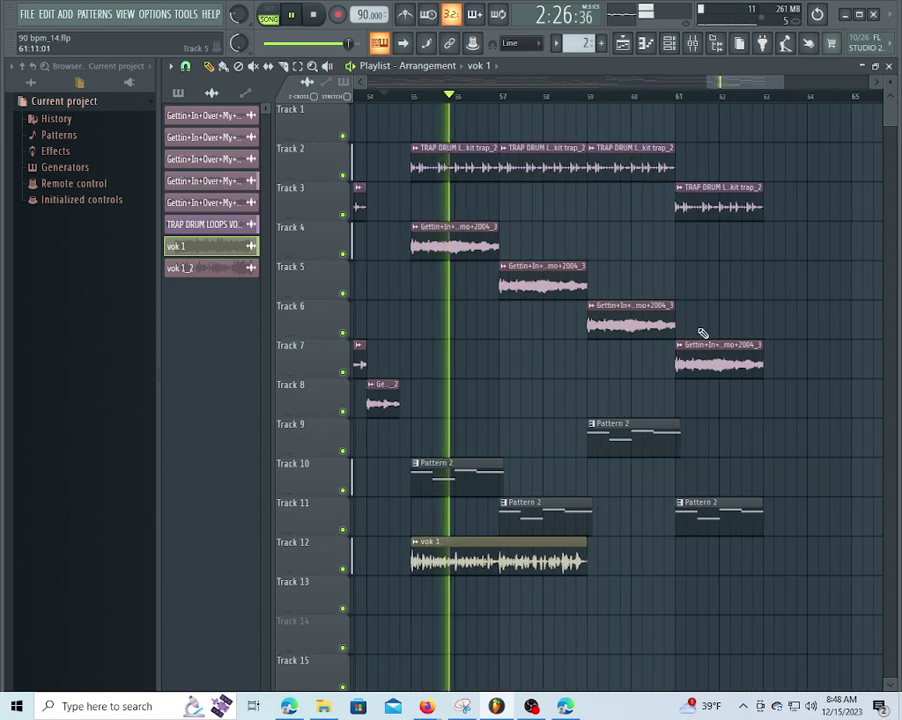
pyautogui.scroll(-2, 690, 360)
pyautogui.click(585, 514)
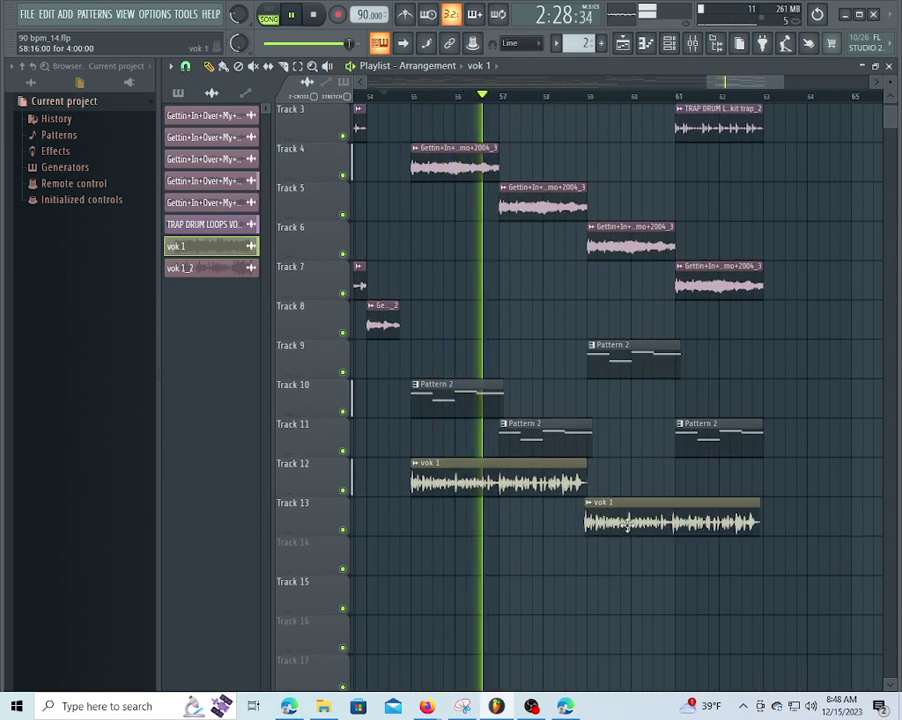
pyautogui.moveTo(627, 520); pyautogui.dragTo(631, 520)
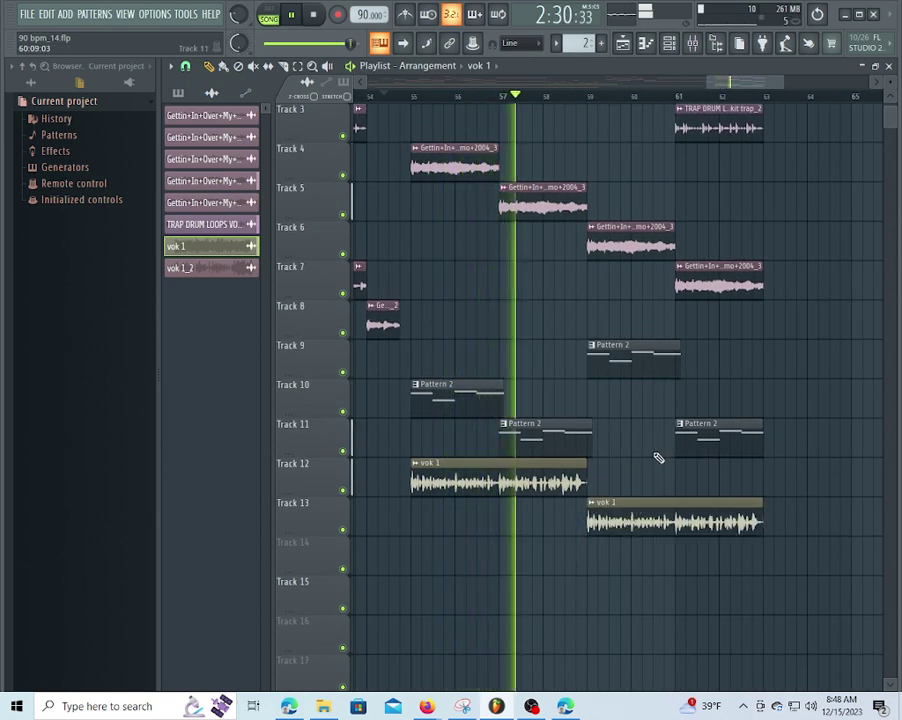
pyautogui.scroll(2, 657, 457)
pyautogui.scroll(-2, 657, 457)
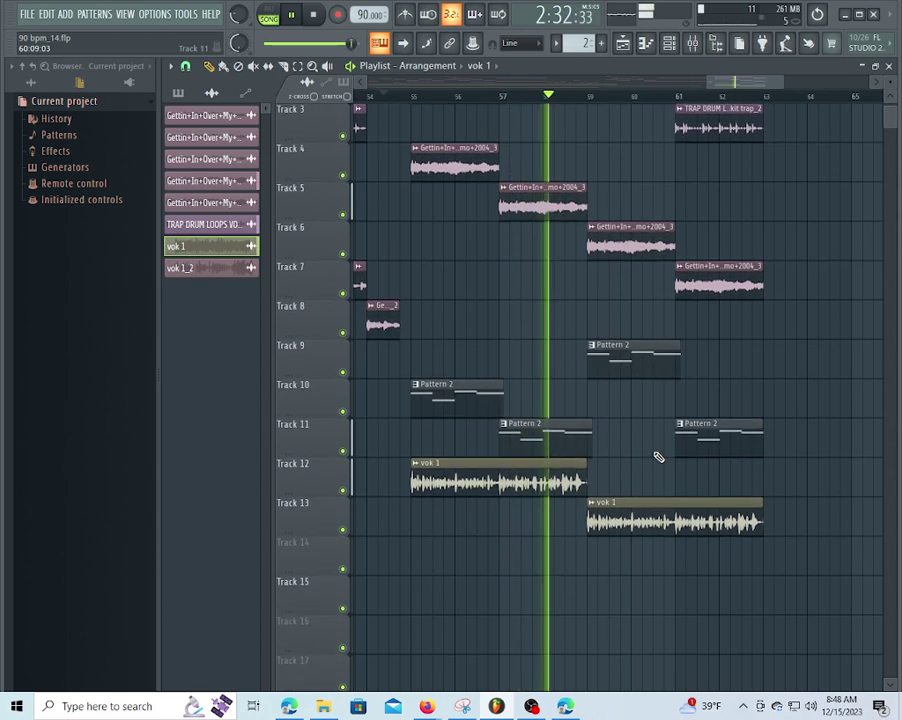
# - Shorten the vok 1 copy on Track 13 to two bars so it ends at bar 61
pyautogui.scroll(-1, 657, 457)
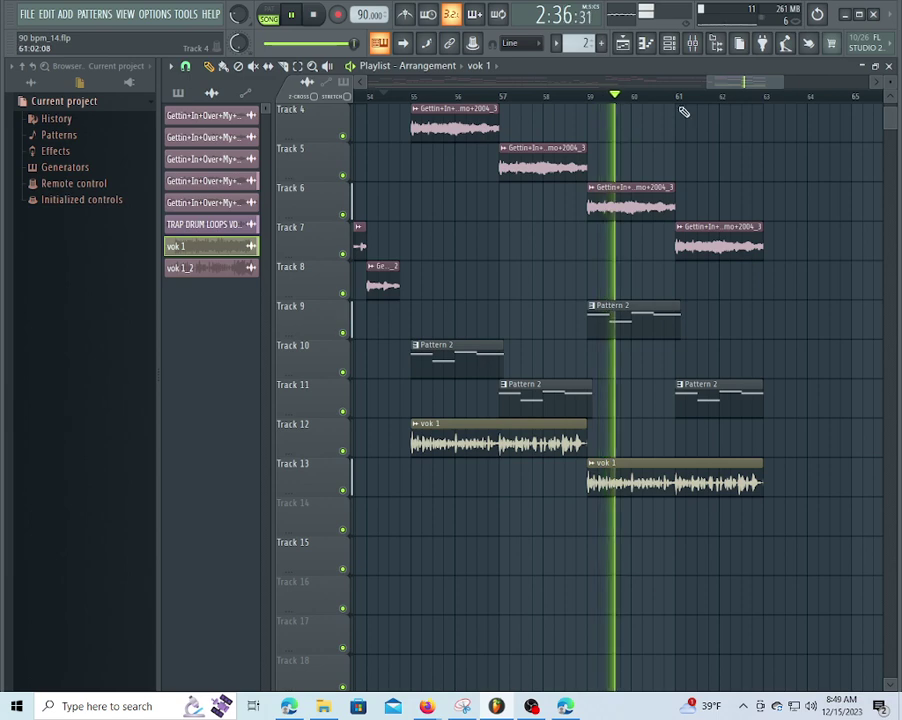
pyautogui.scroll(2, 688, 100)
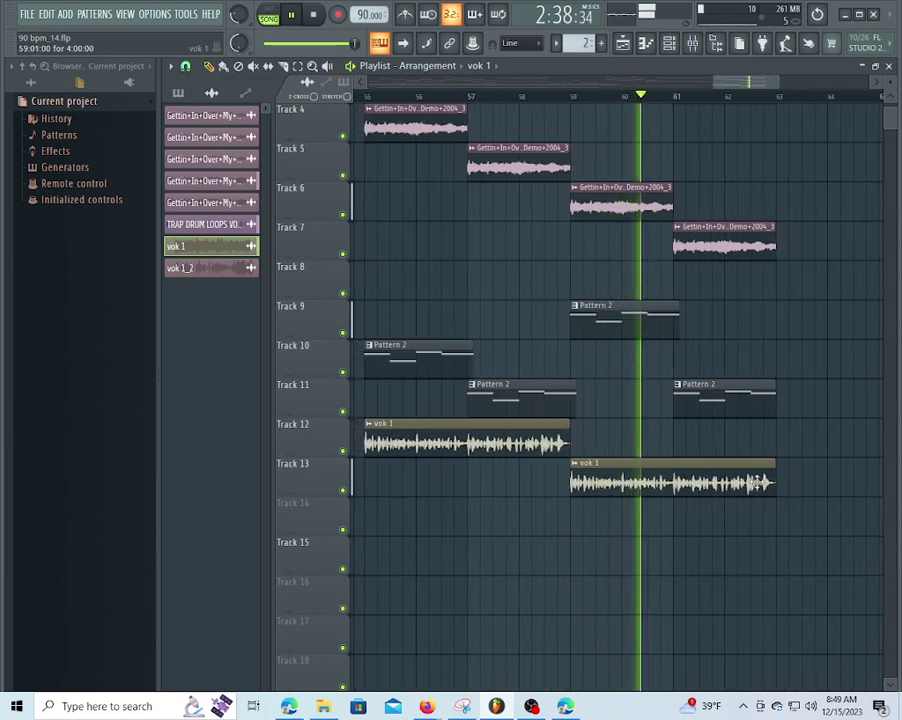
pyautogui.moveTo(760, 483); pyautogui.dragTo(675, 480)
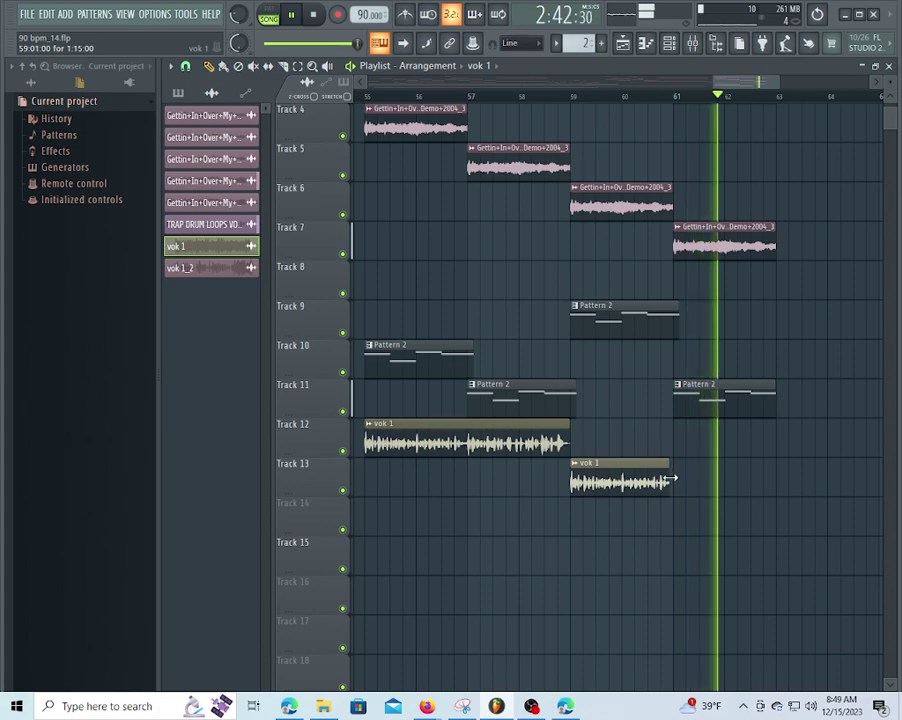
# - Play the song from the beginning and add a two-bar vok 1 copy on Track 14 at bar 3
pyautogui.scroll(-2, 427, 97)
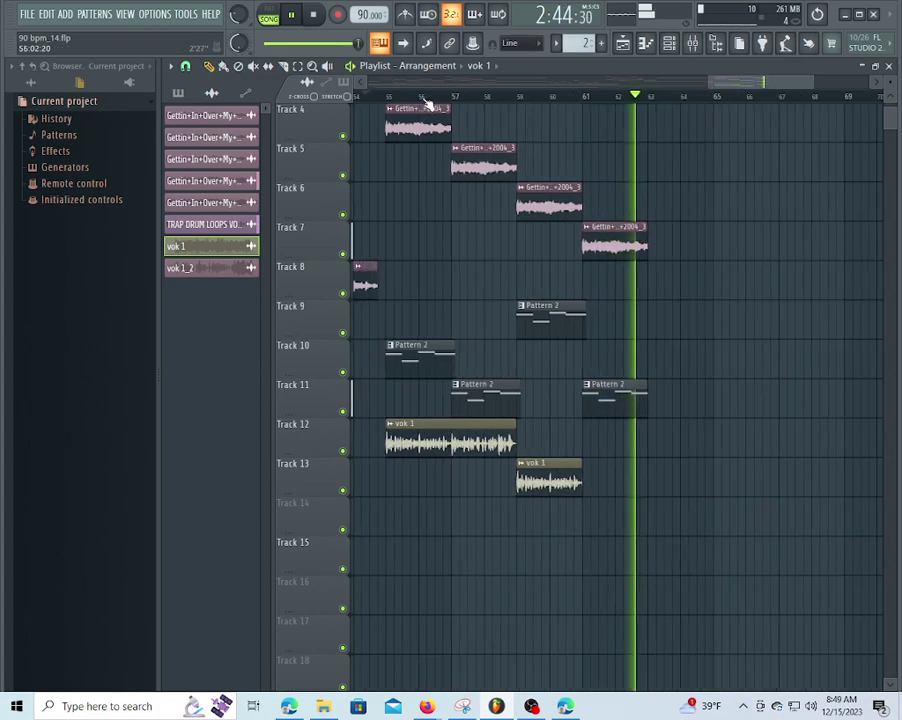
pyautogui.scroll(-4, 427, 103)
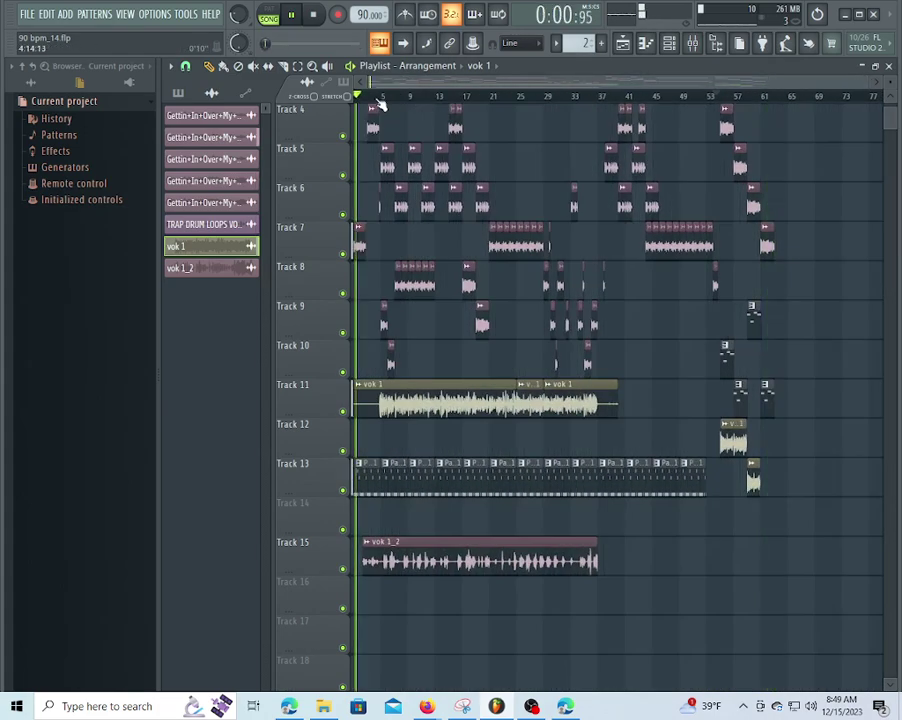
pyautogui.scroll(5, 373, 103)
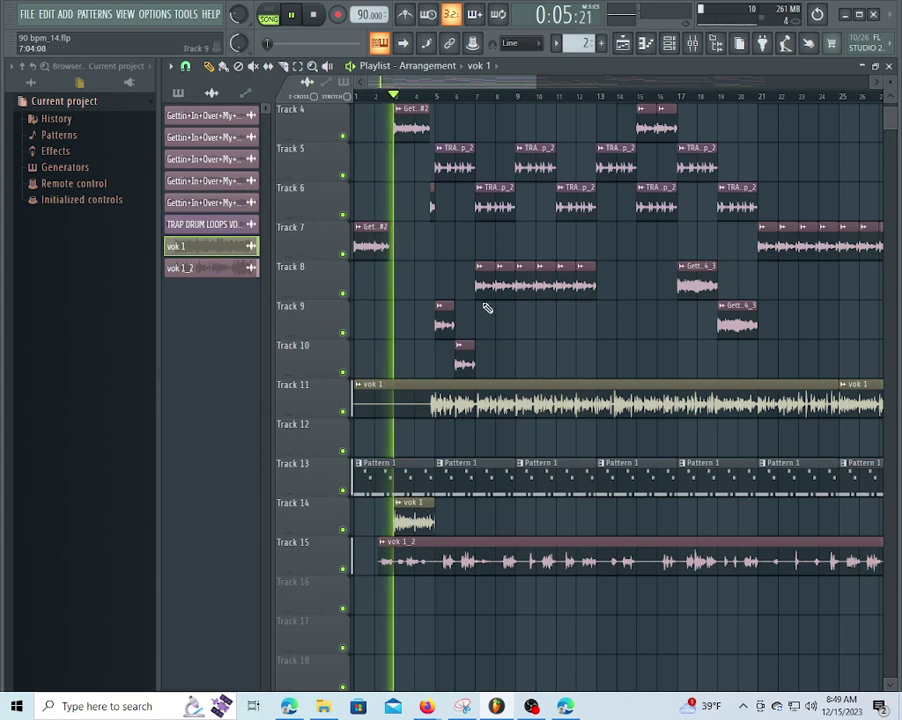
pyautogui.scroll(3, 454, 110)
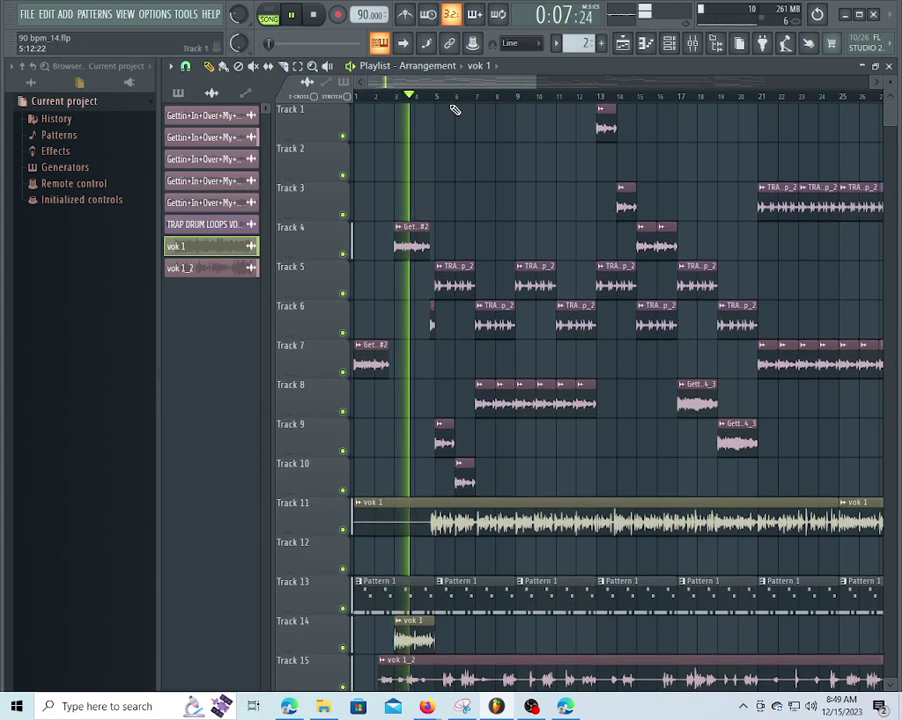
pyautogui.scroll(5, 438, 100)
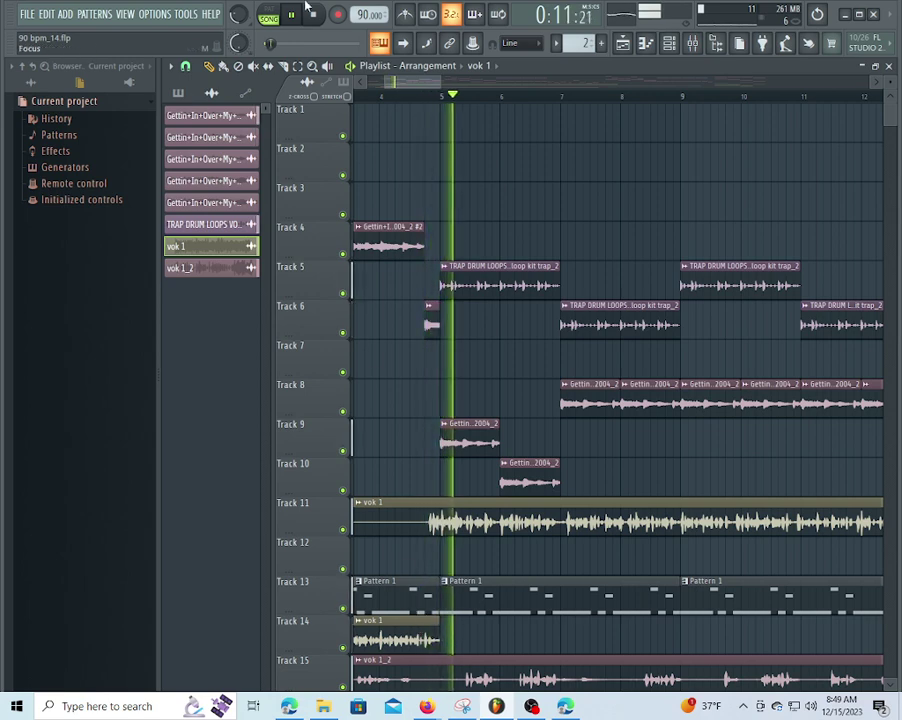
# - Replay the intro from bar 1 and delete the Demo+2004_2 #2 sample clip on Track 4 at bar 3
pyautogui.moveTo(412, 95); pyautogui.dragTo(210, 80)
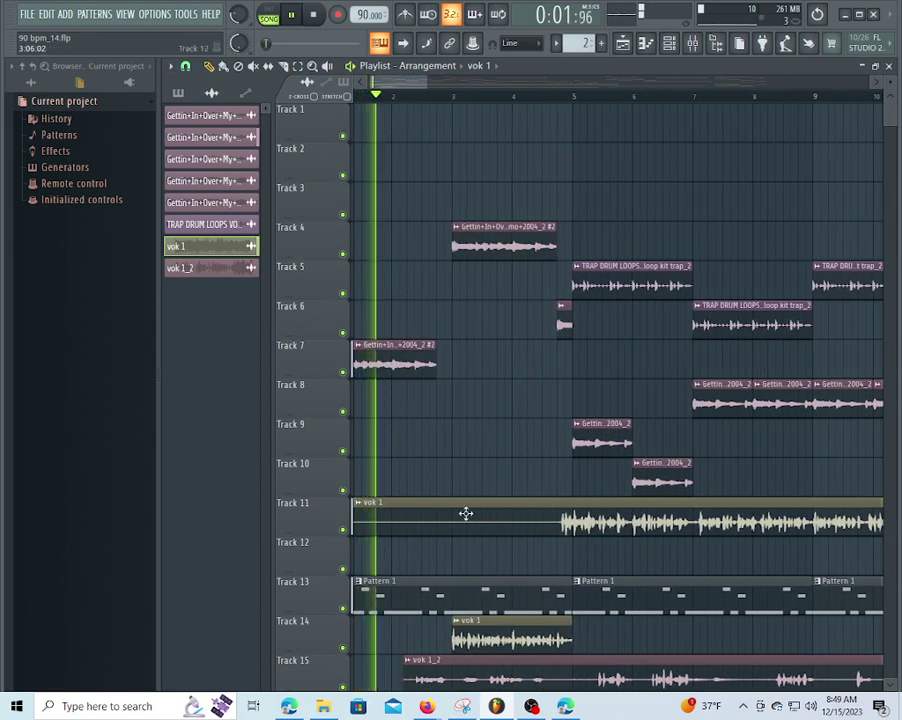
pyautogui.scroll(-1, 466, 455)
pyautogui.scroll(-2, 470, 452)
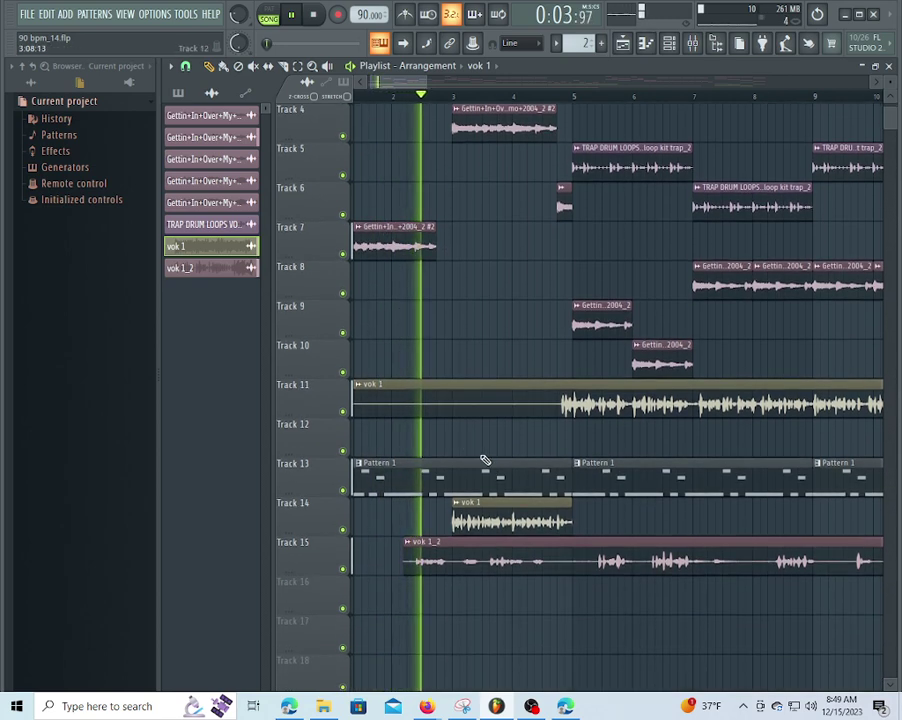
pyautogui.scroll(3, 486, 298)
pyautogui.rightClick(490, 246)
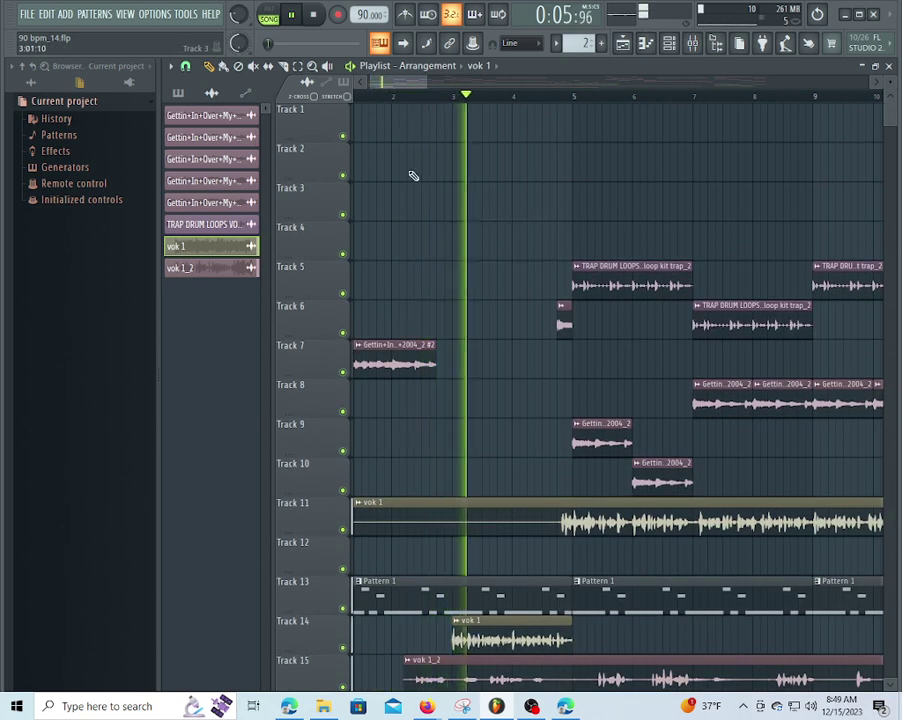
# - Adjust the master volume and replay the intro from just before bar 3
pyautogui.moveTo(238, 15); pyautogui.dragTo(238, 4)
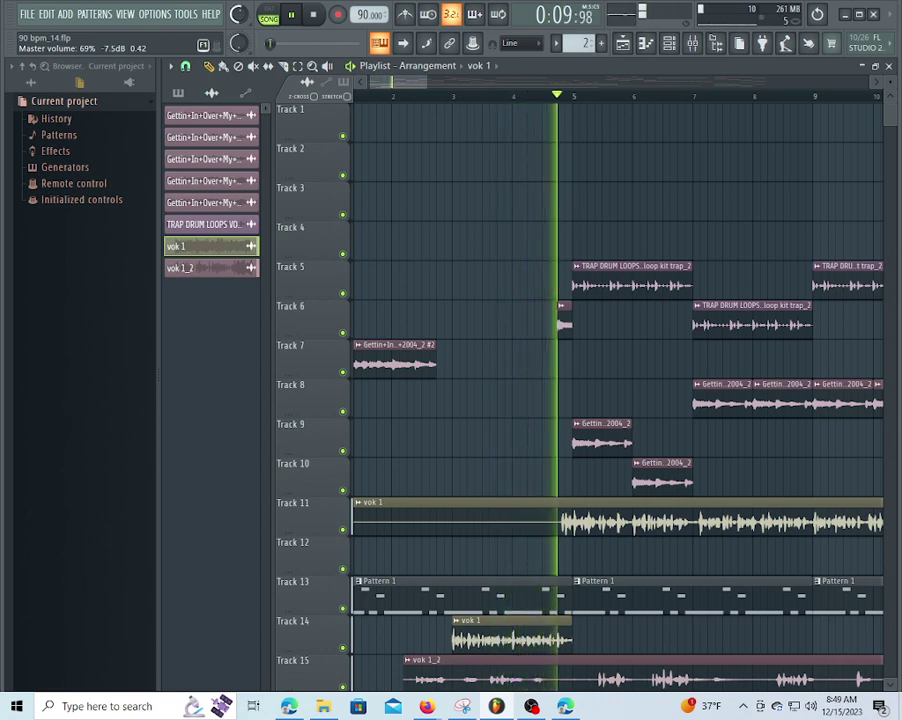
pyautogui.moveTo(240, 16); pyautogui.dragTo(243, 18)
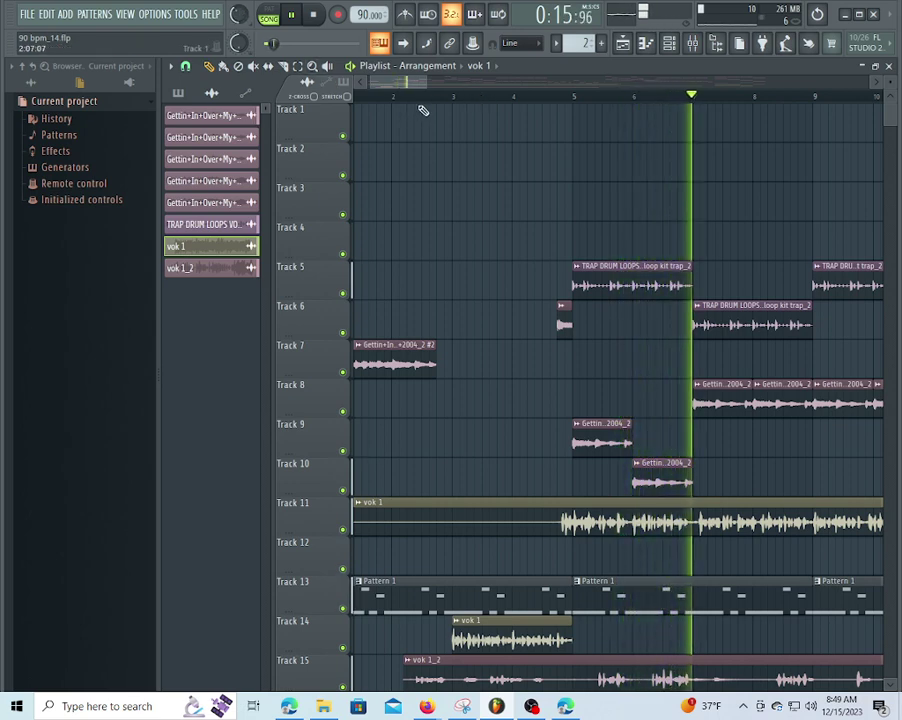
pyautogui.click(444, 96)
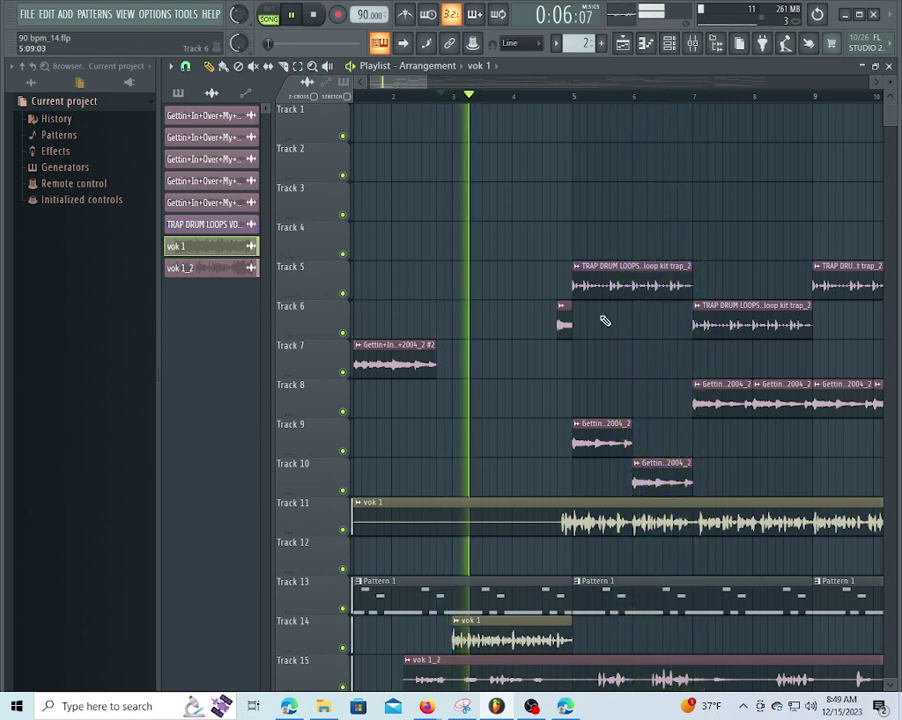
# - Turn off playlist grid snapping and examine the start of the Track 11 vocal just before bar 5
pyautogui.click(49, 15)
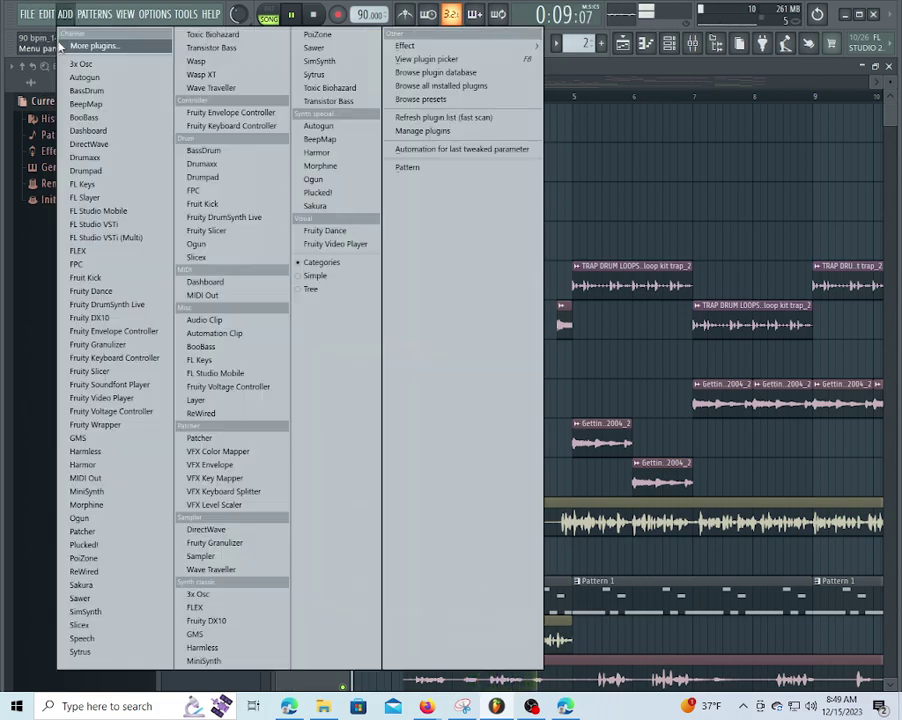
pyautogui.moveTo(37, 14)
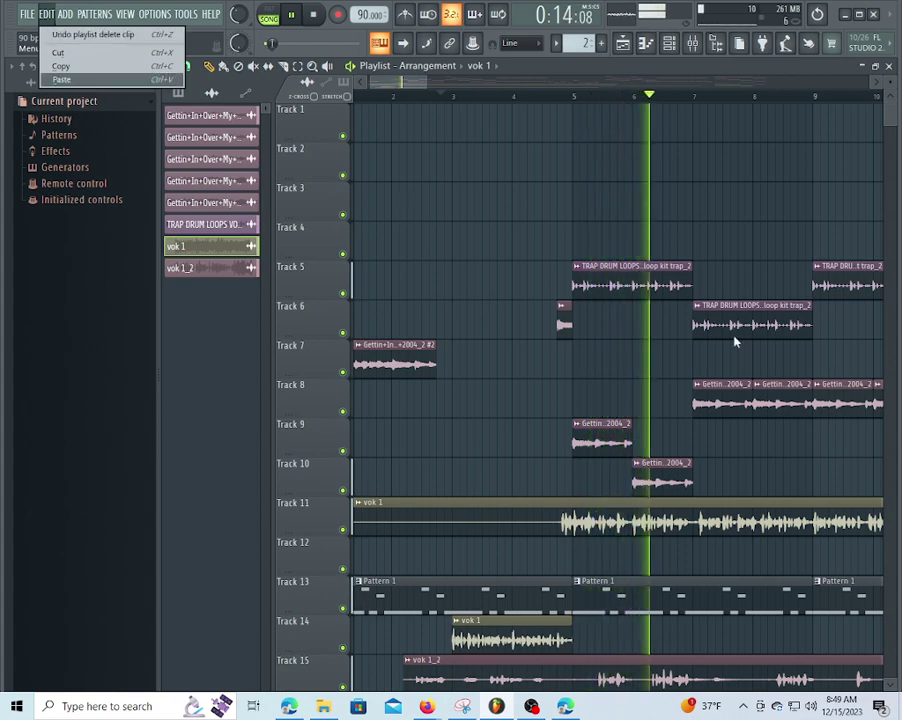
pyautogui.moveTo(155, 14)
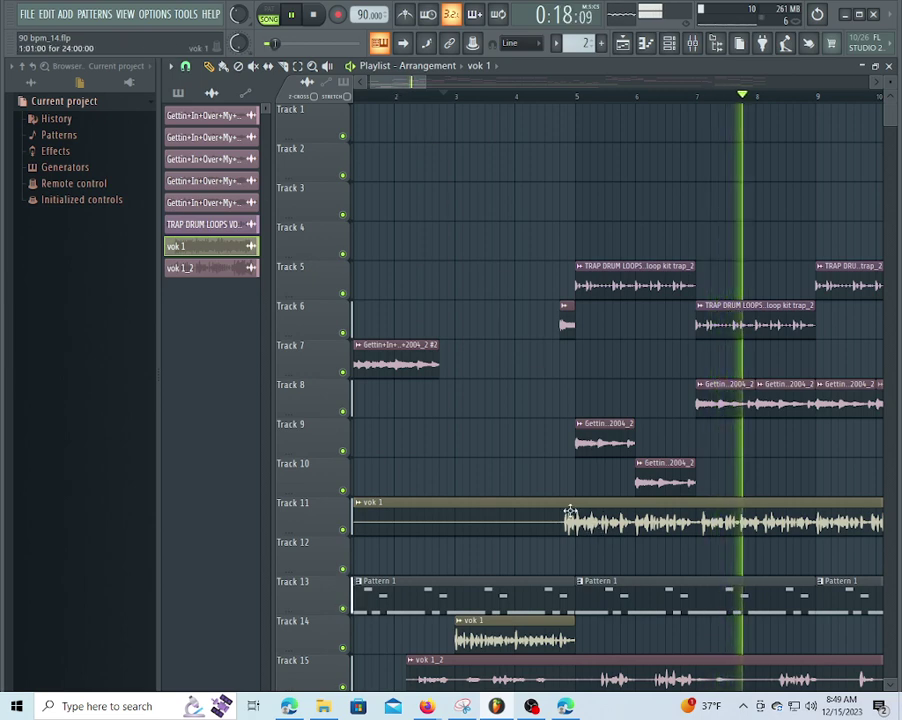
pyautogui.click(188, 67)
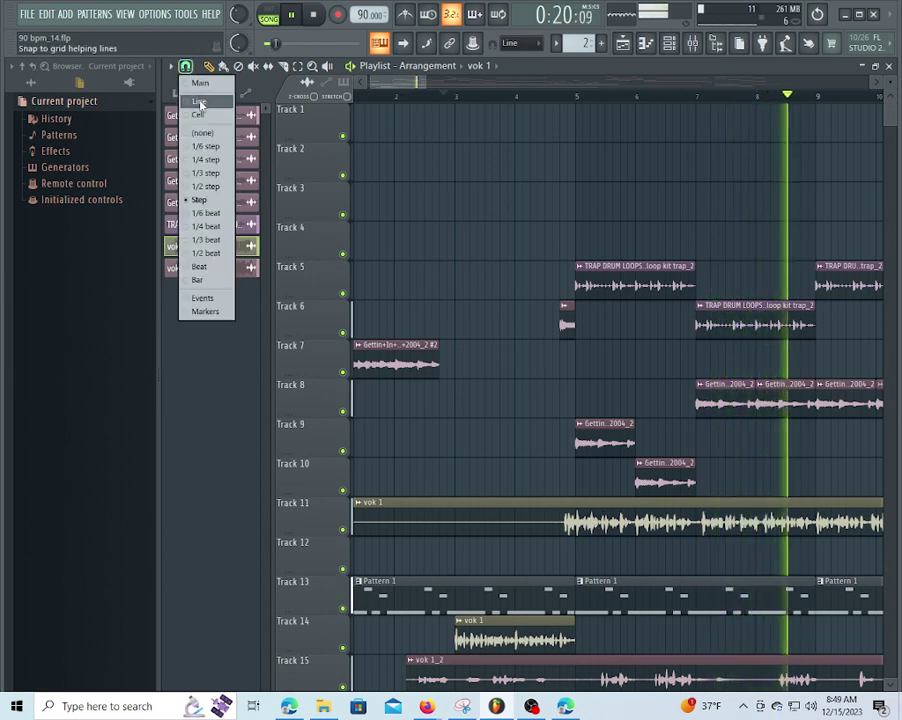
pyautogui.click(210, 134)
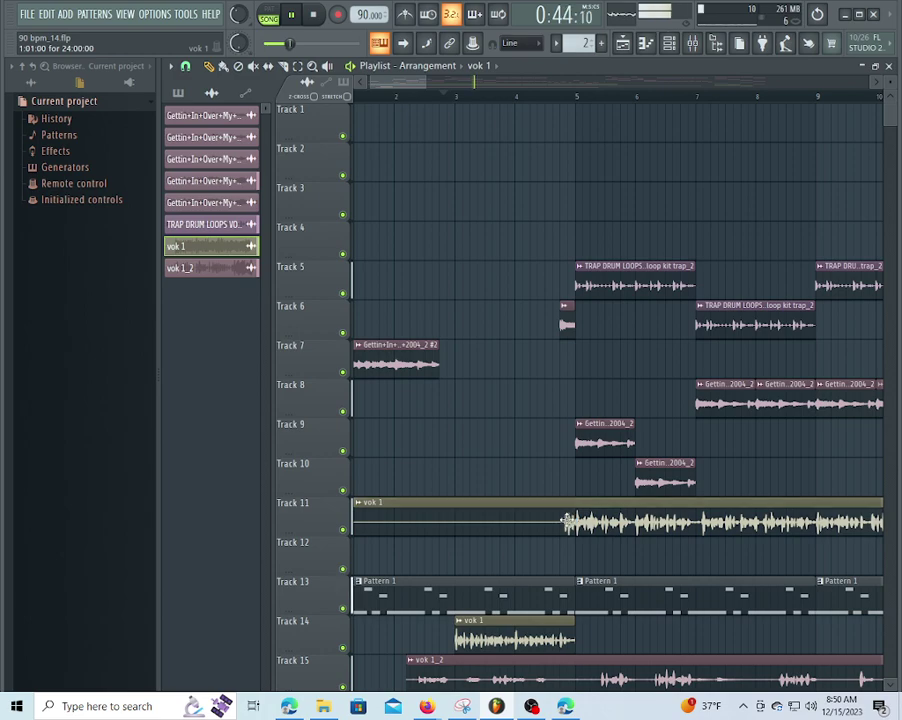
pyautogui.scroll(10, 560, 99)
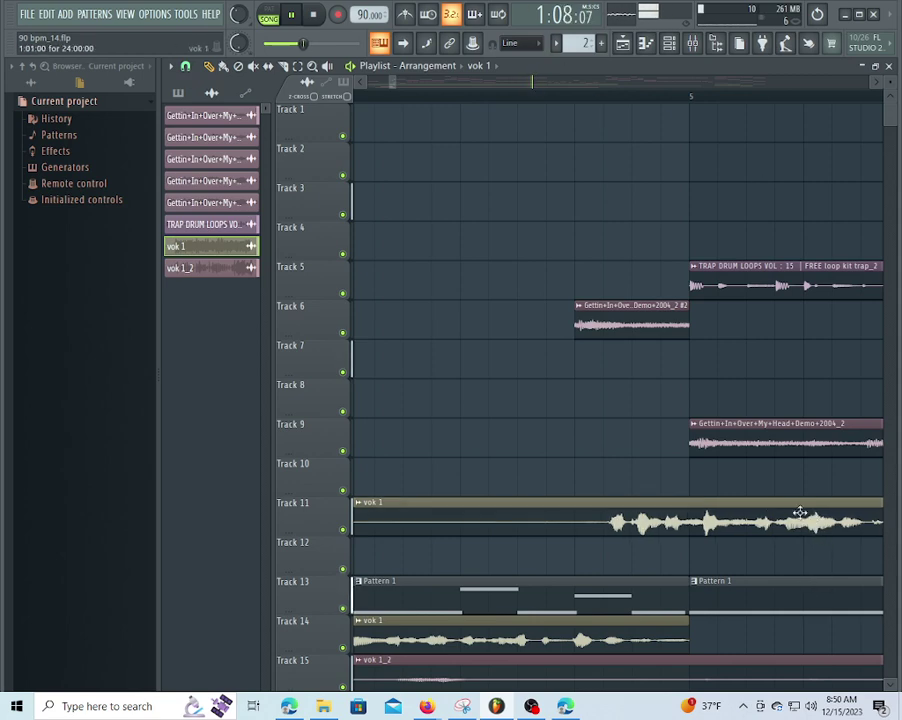
# - Save the project as the new version 90 bpm_15.flp and replay the song from the beginning
pyautogui.click(26, 14)
pyautogui.click(62, 106)
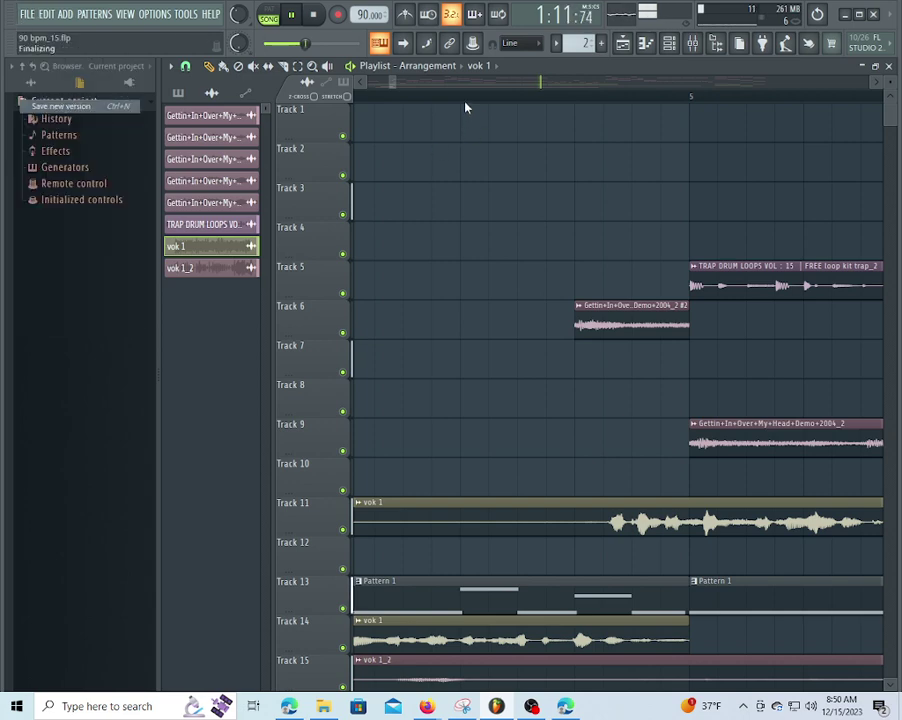
pyautogui.scroll(-3, 464, 104)
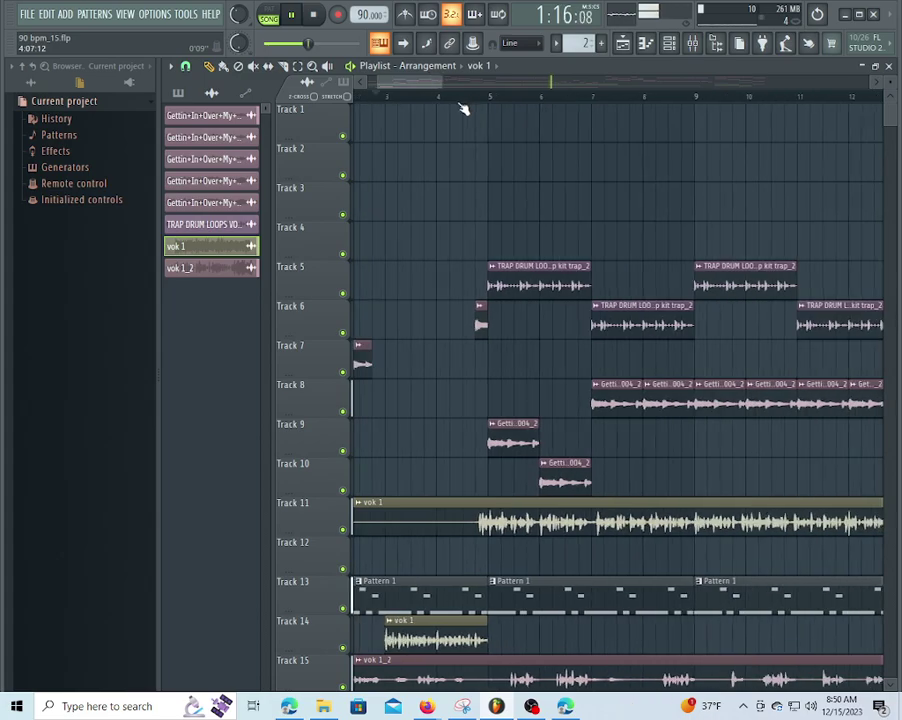
pyautogui.scroll(-3, 460, 111)
pyautogui.scroll(-1, 461, 102)
pyautogui.scroll(-4, 463, 106)
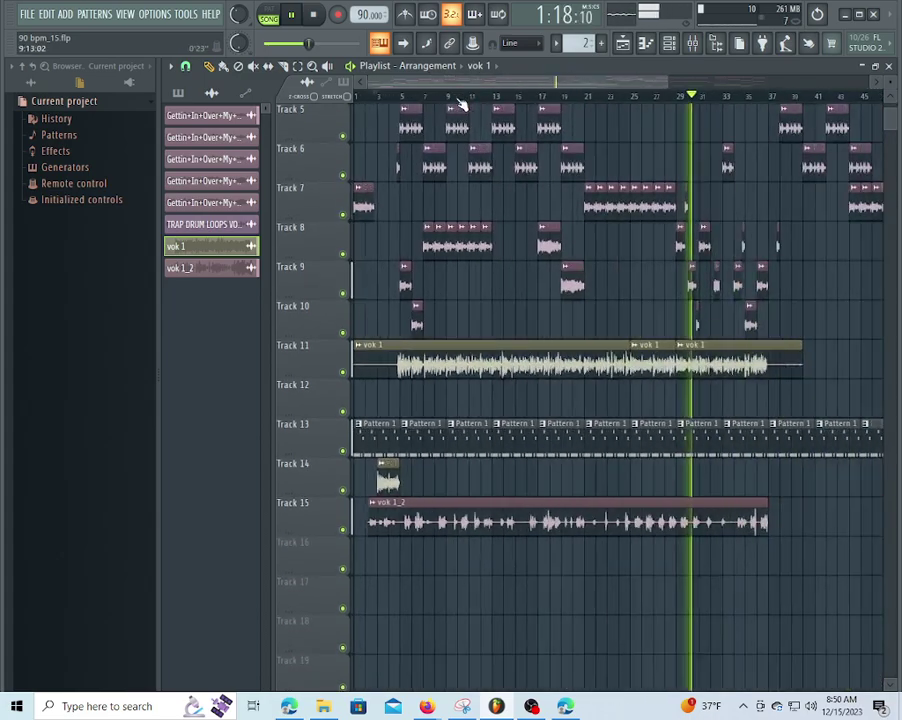
pyautogui.scroll(6, 640, 104)
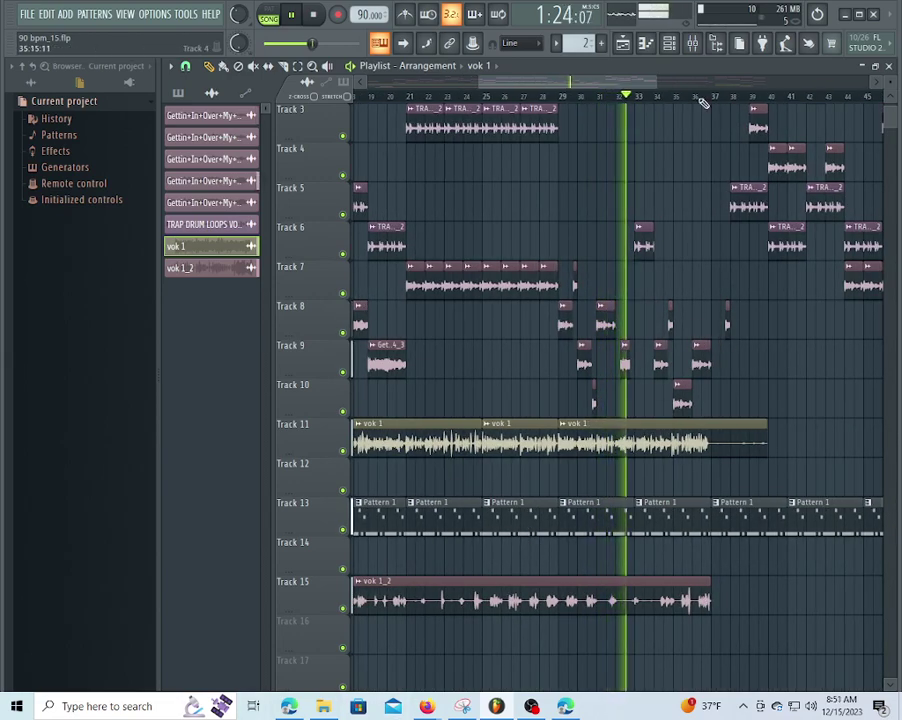
pyautogui.click(440, 96)
pyautogui.press('space')
pyautogui.press('space')
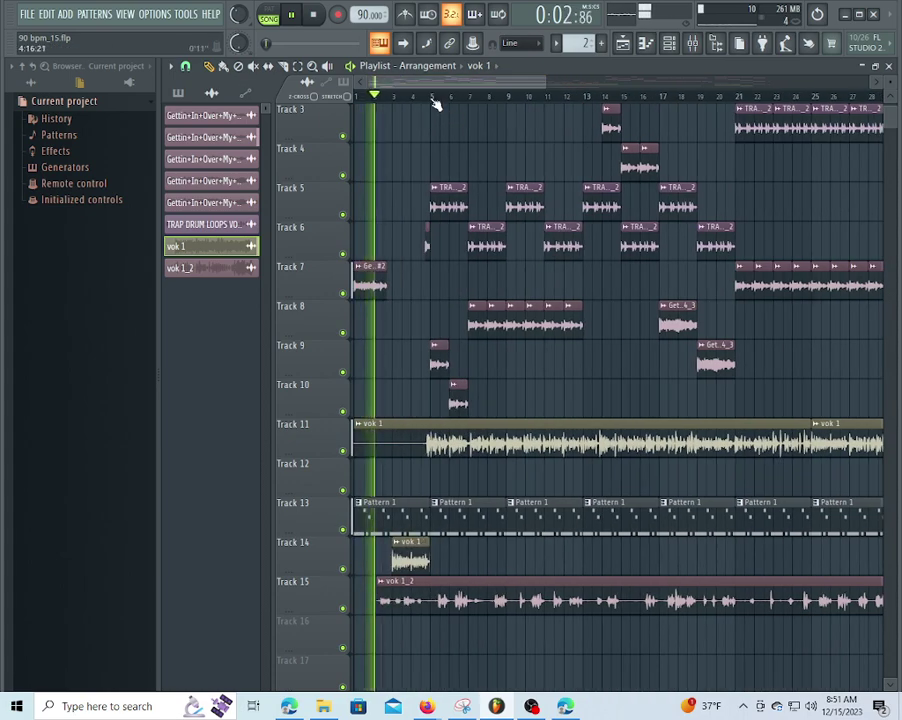
# - Trim the end of the vok 1 copy on Track 14 at bar 3 and delete that copy
pyautogui.scroll(5, 436, 104)
pyautogui.scroll(-3, 429, 228)
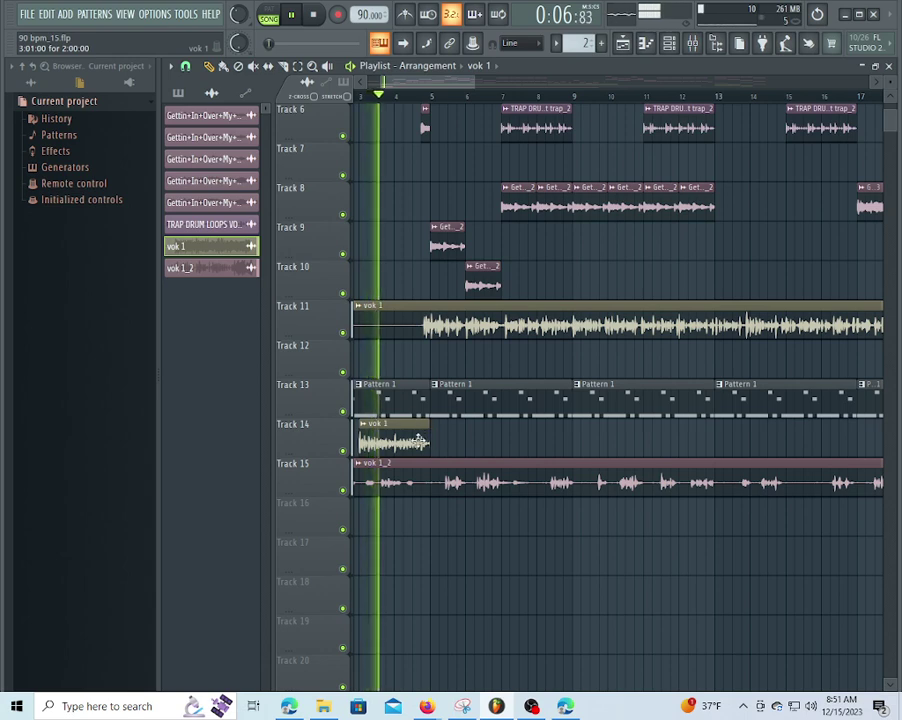
pyautogui.moveTo(428, 440); pyautogui.dragTo(416, 437)
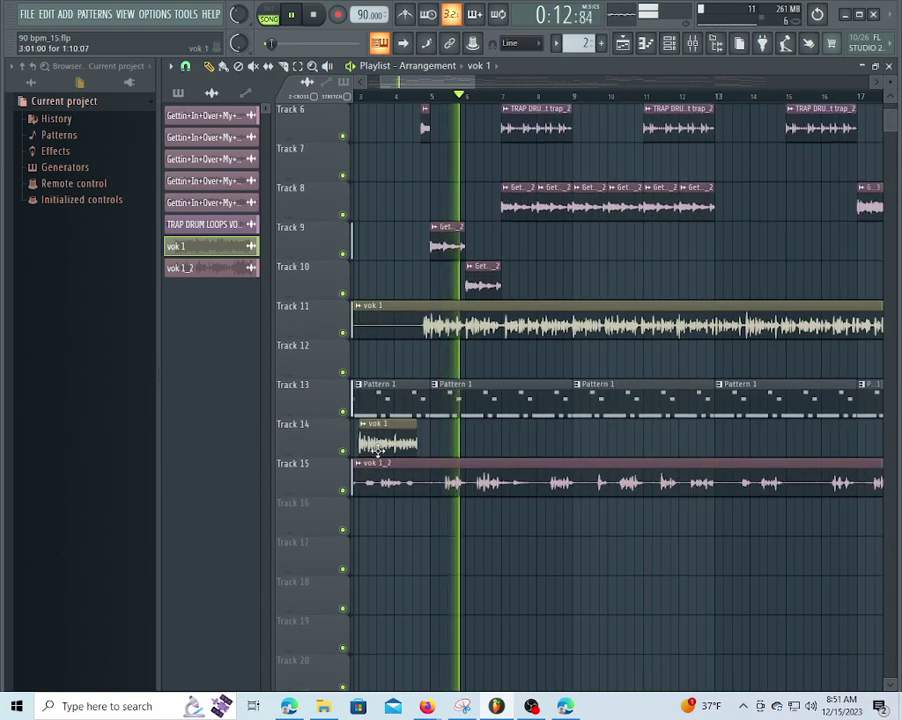
pyautogui.rightClick(388, 440)
# - Try placing a copy of Track 7's Demo+2004_2 #2 clip on Track 8 near bar 3 without snapping, and remove it
pyautogui.scroll(5, 441, 323)
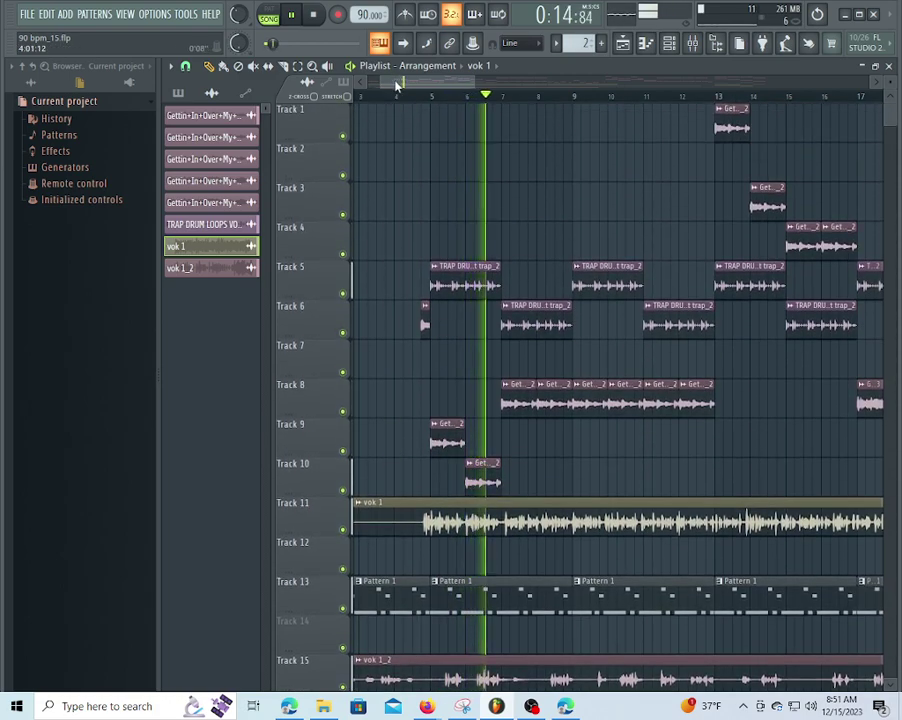
pyautogui.moveTo(397, 84); pyautogui.dragTo(276, 84)
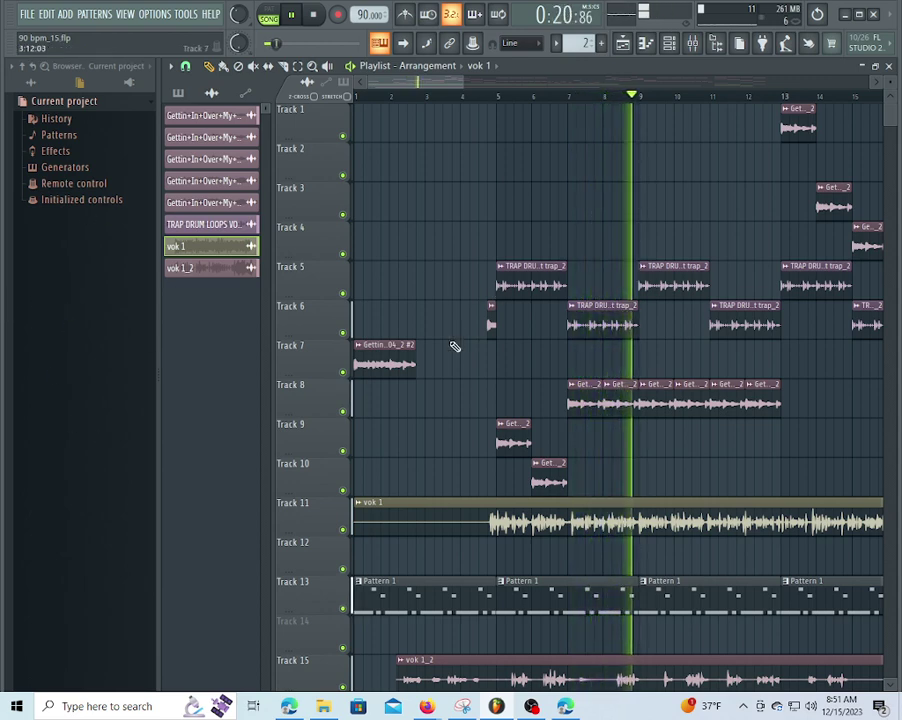
pyautogui.click(395, 362)
pyautogui.click(420, 397)
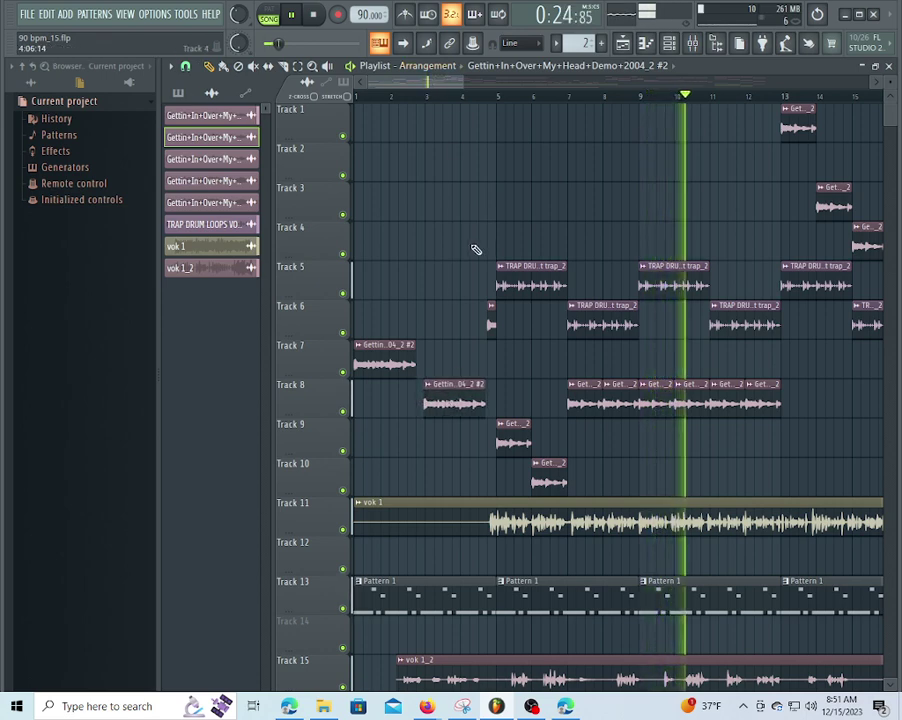
pyautogui.rightClick(478, 404)
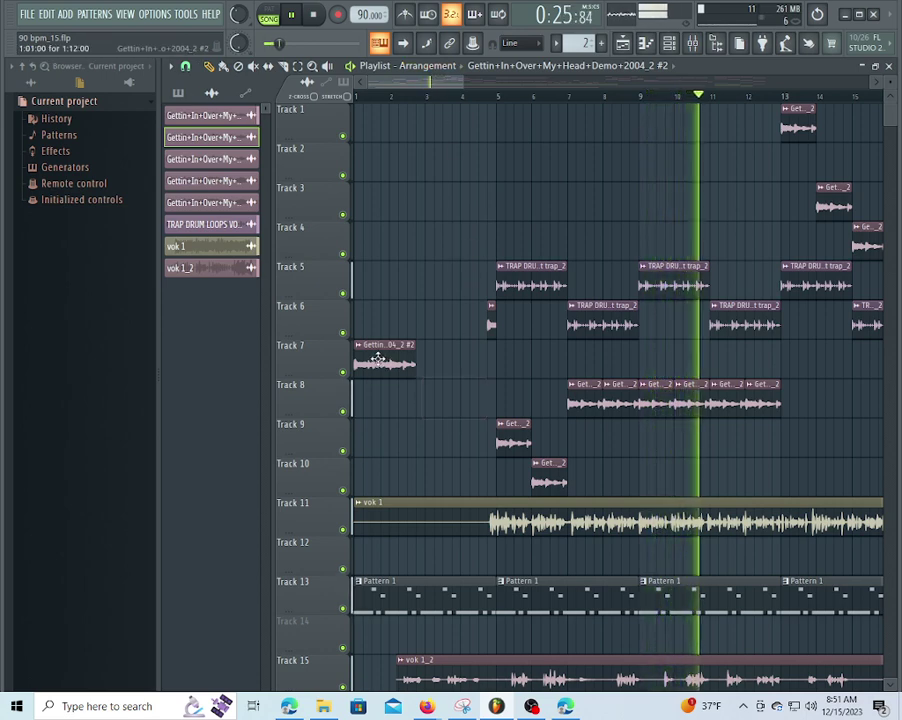
# - With playlist snapping set to Step, place a Demo+2004_2 #2 clip on Track 8 at bar 3 and play from there
pyautogui.click(186, 69)
pyautogui.click(204, 198)
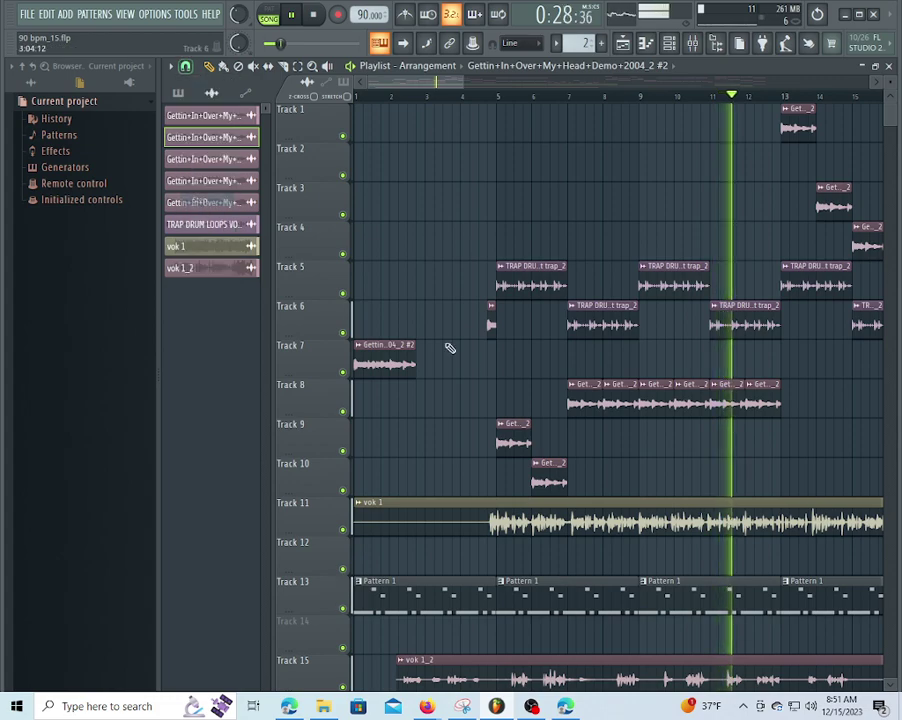
pyautogui.click(428, 402)
pyautogui.scroll(-3, 532, 108)
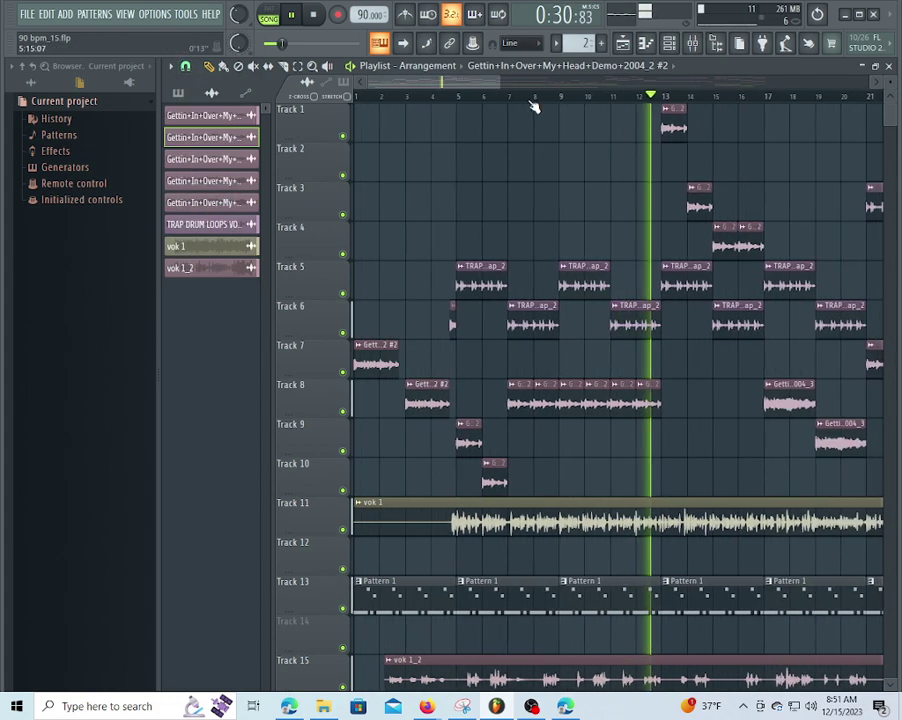
pyautogui.click(405, 100)
pyautogui.scroll(4, 425, 105)
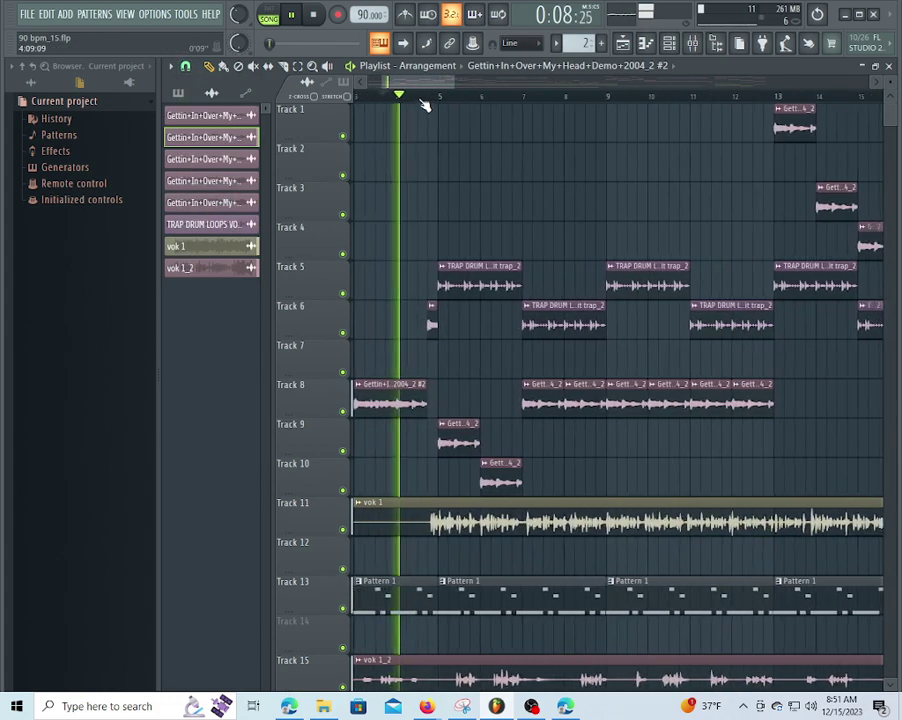
pyautogui.scroll(-2, 458, 492)
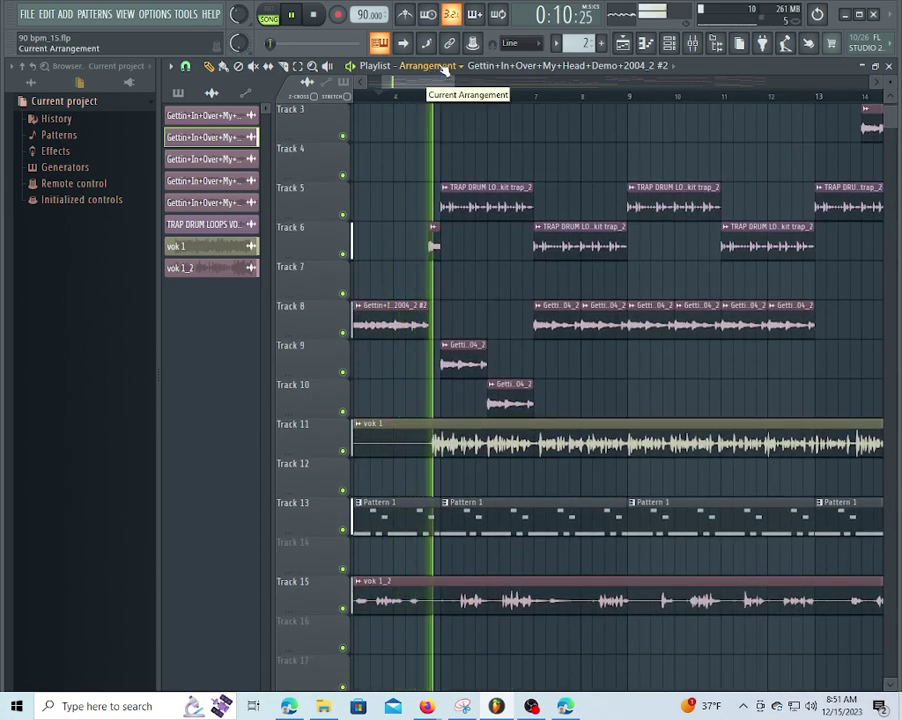
# - Delete the first Pattern 1 clip on Track 13 and trim the start of vok 1 on Track 11 to about bar 4.5
pyautogui.moveTo(410, 87); pyautogui.dragTo(385, 87)
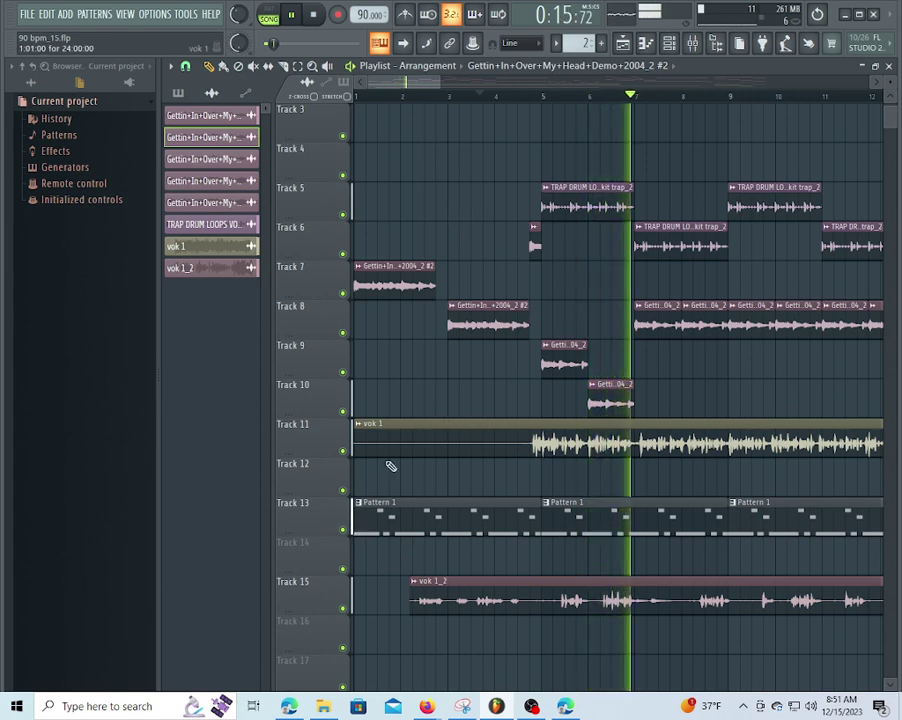
pyautogui.rightClick(395, 528)
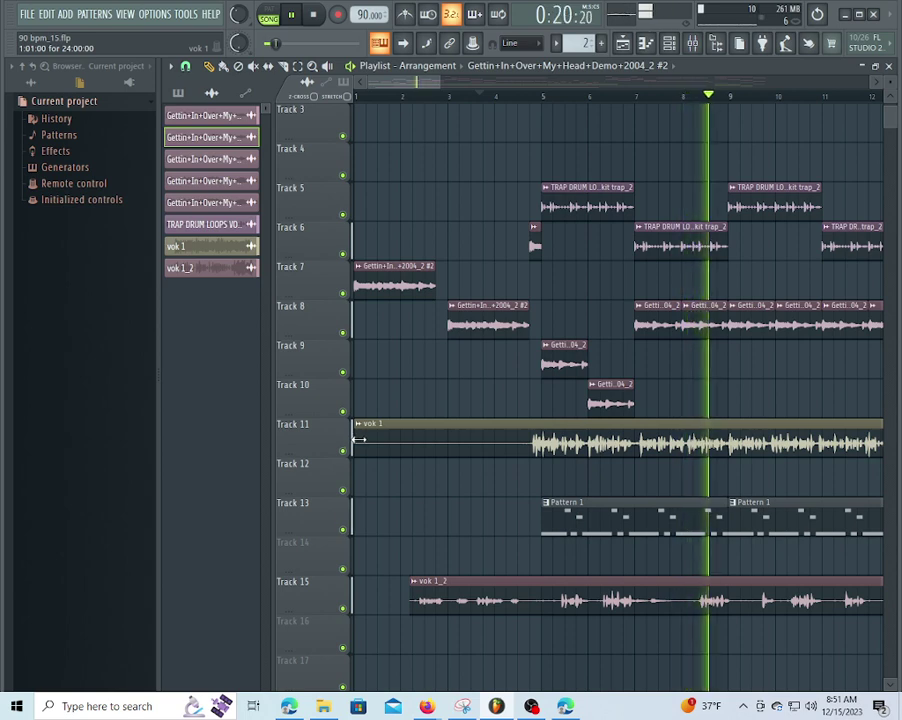
pyautogui.moveTo(357, 438); pyautogui.dragTo(518, 470)
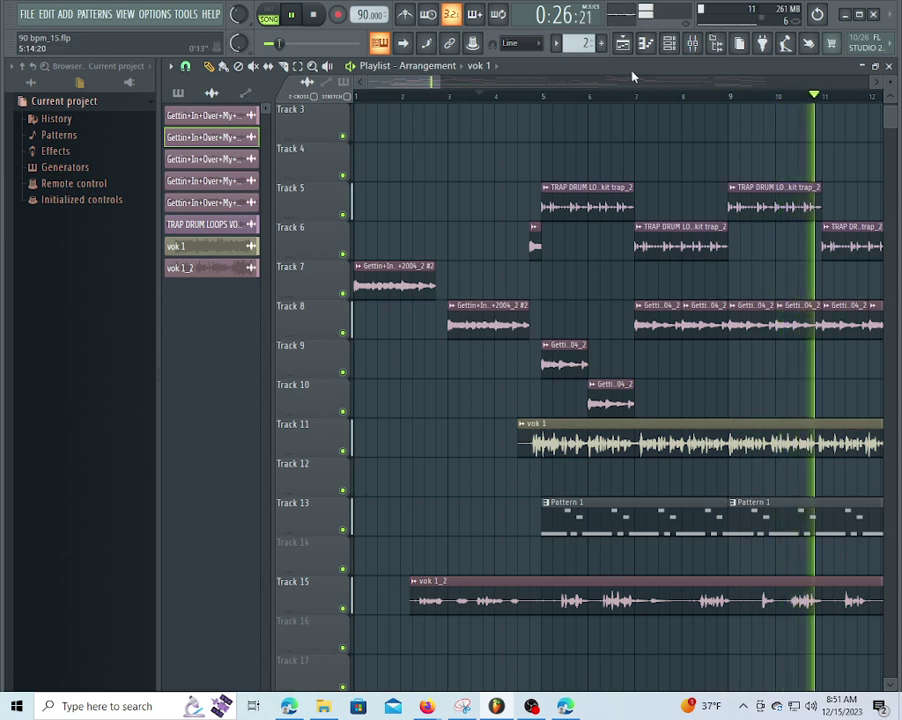
# - Raise the Insert 7 fader in the mixer to the level of the neighbouring inserts and return to the playlist
pyautogui.click(646, 43)
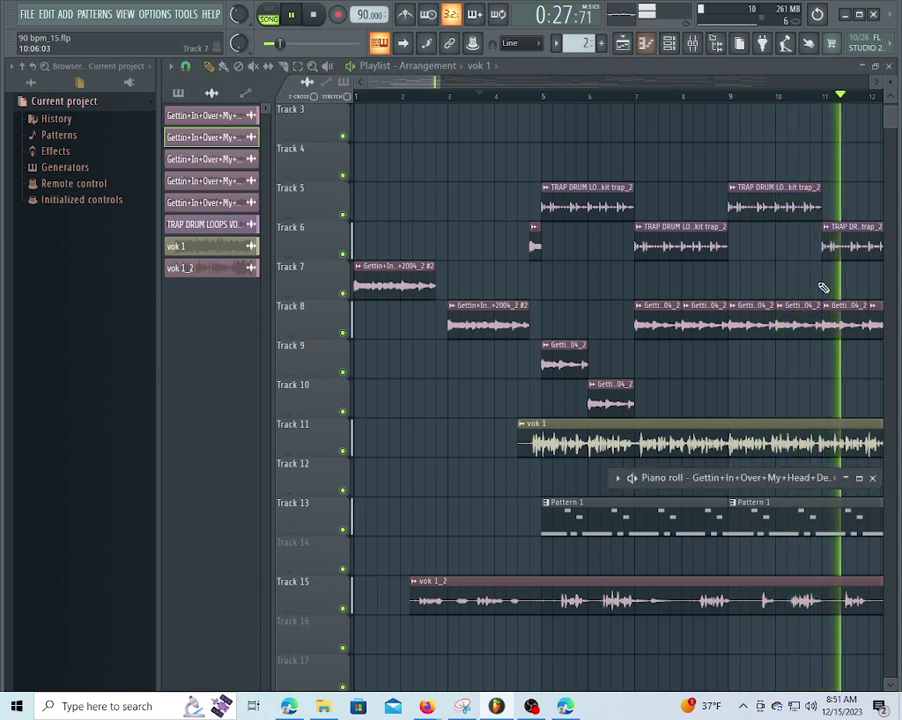
pyautogui.click(859, 478)
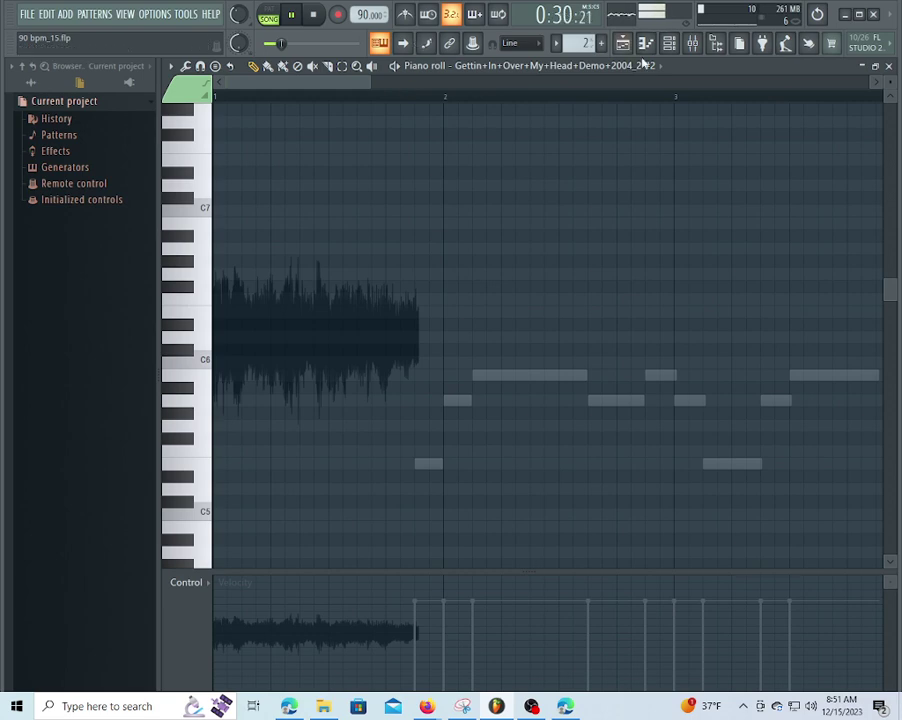
pyautogui.click(692, 44)
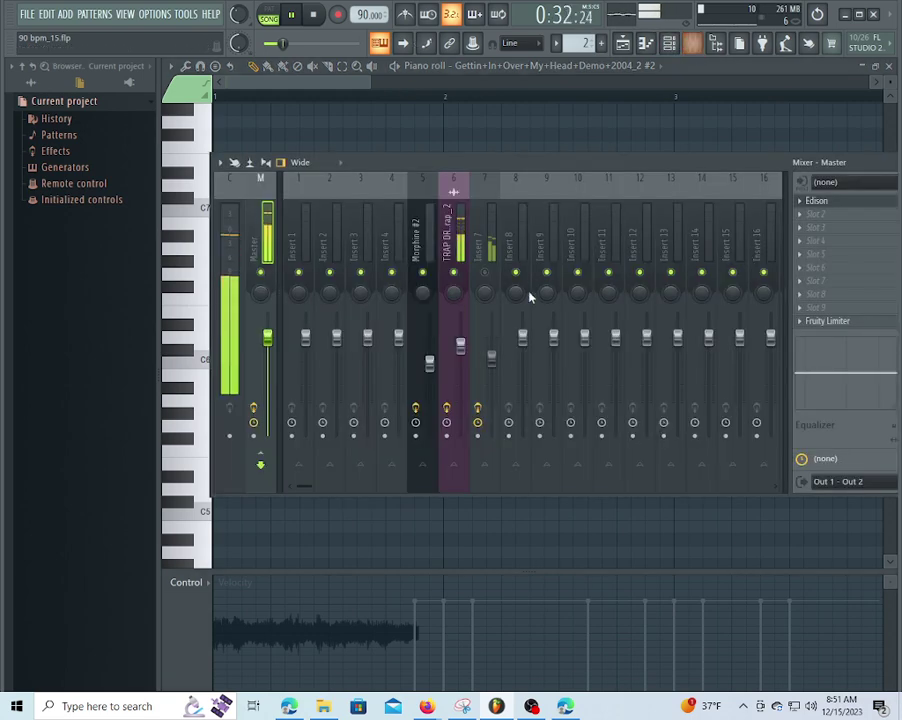
pyautogui.moveTo(493, 360); pyautogui.dragTo(493, 340)
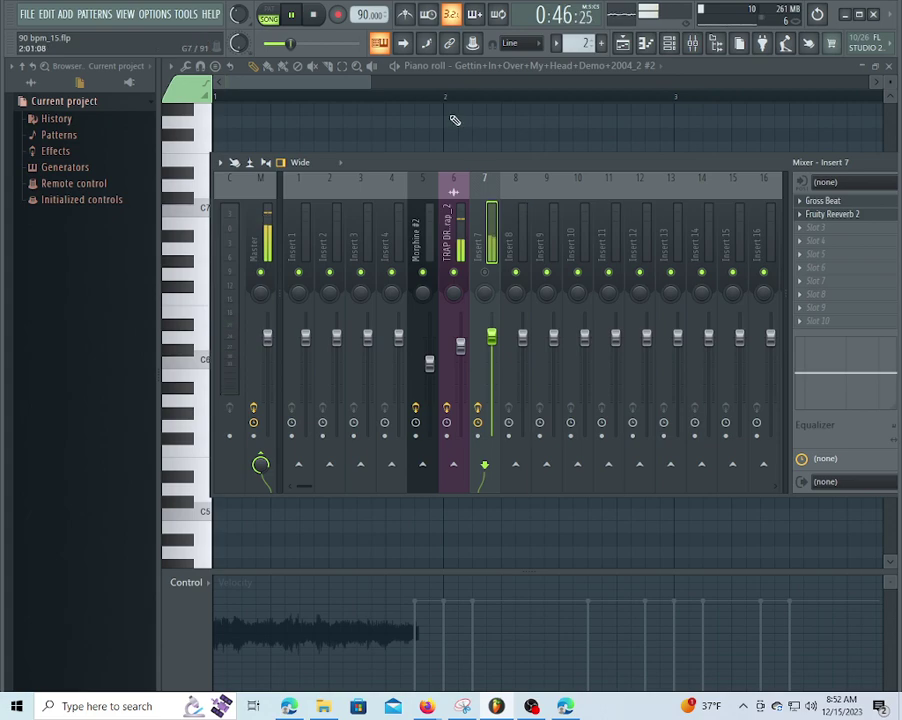
pyautogui.click(622, 43)
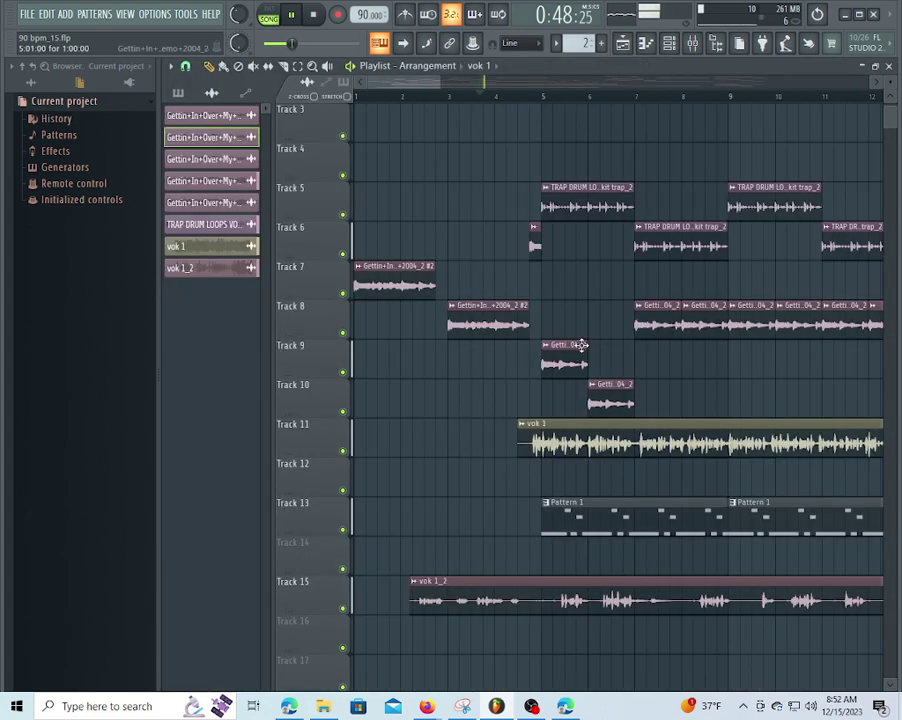
pyautogui.click(647, 44)
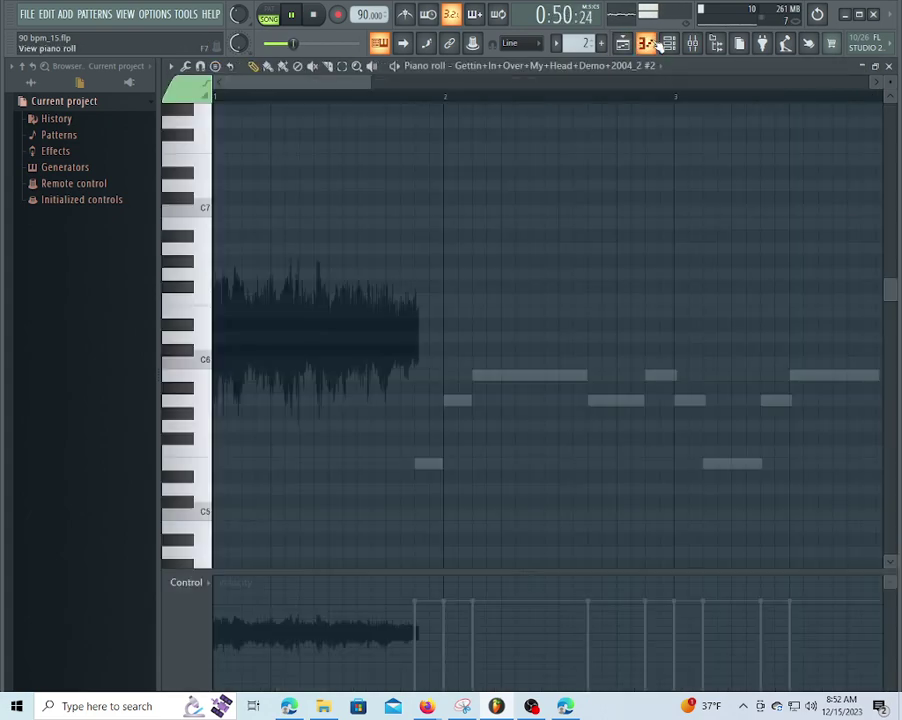
pyautogui.click(622, 45)
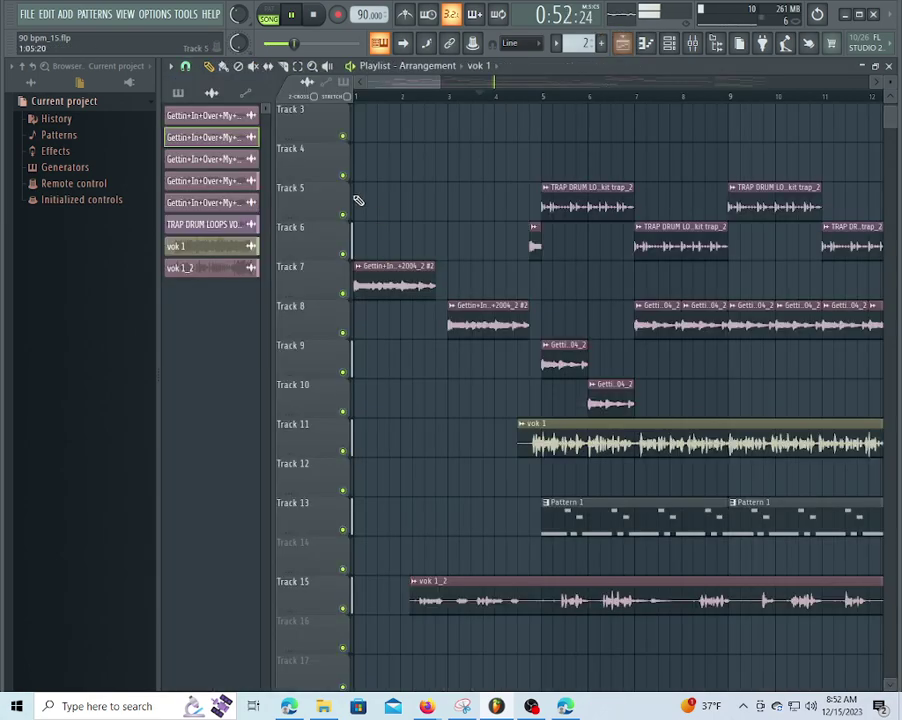
# - Replay the song from bar 1 to check the intro's Demo+2004_2 #2 clips on Tracks 7 and 8
pyautogui.scroll(-5, 372, 106)
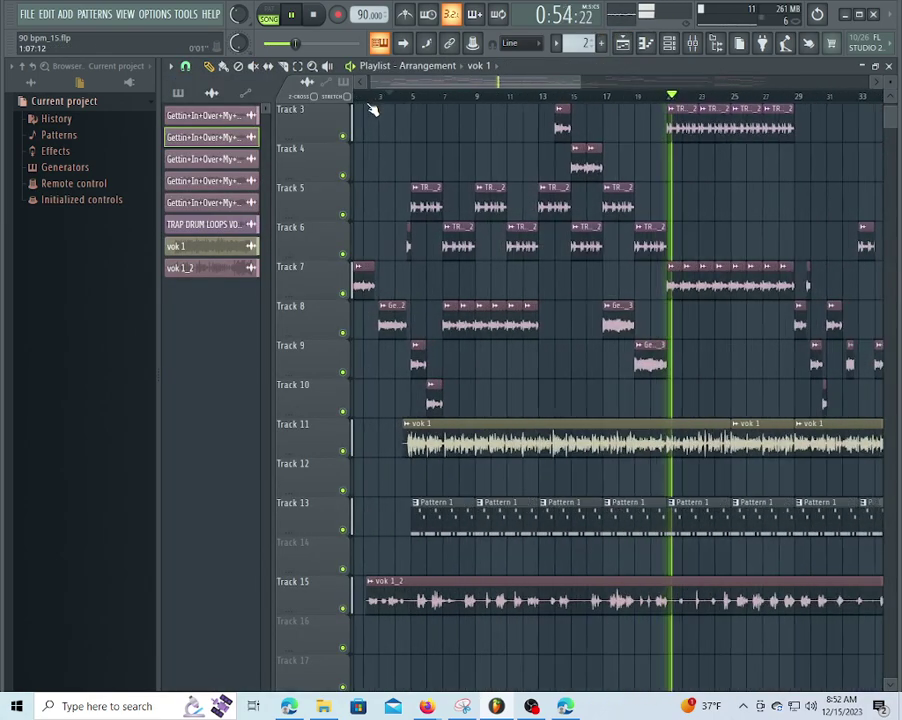
pyautogui.moveTo(439, 82); pyautogui.dragTo(336, 104)
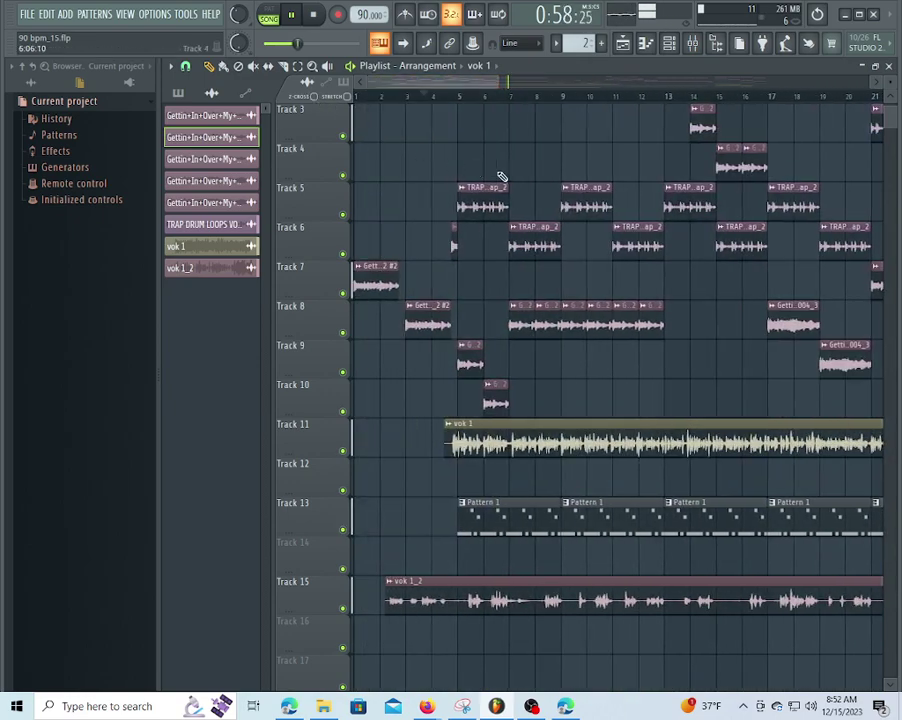
pyautogui.scroll(-1, 430, 103)
pyautogui.click(428, 97)
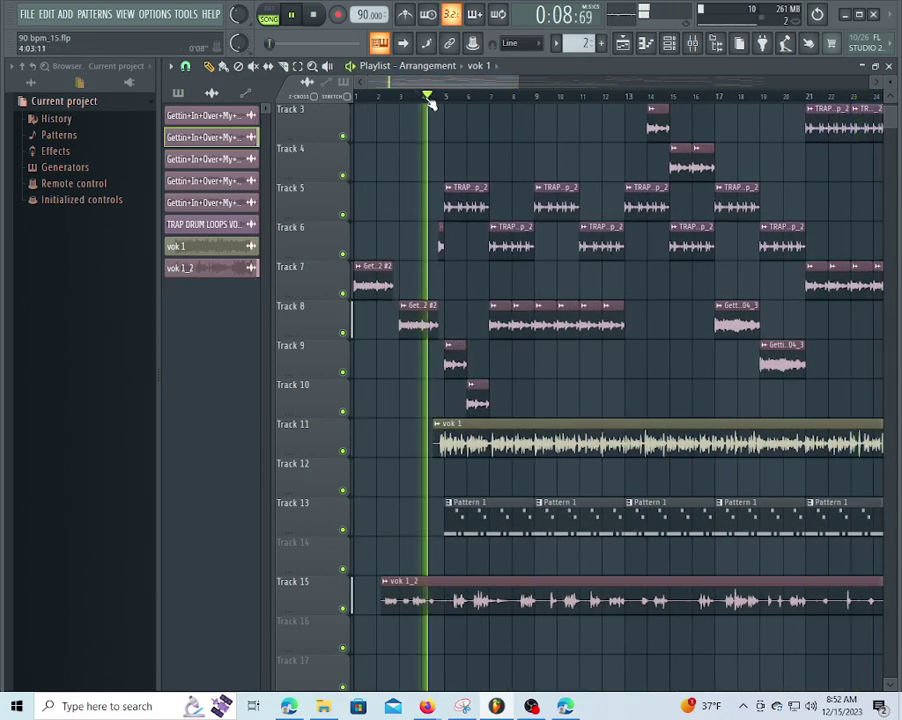
pyautogui.click(356, 97)
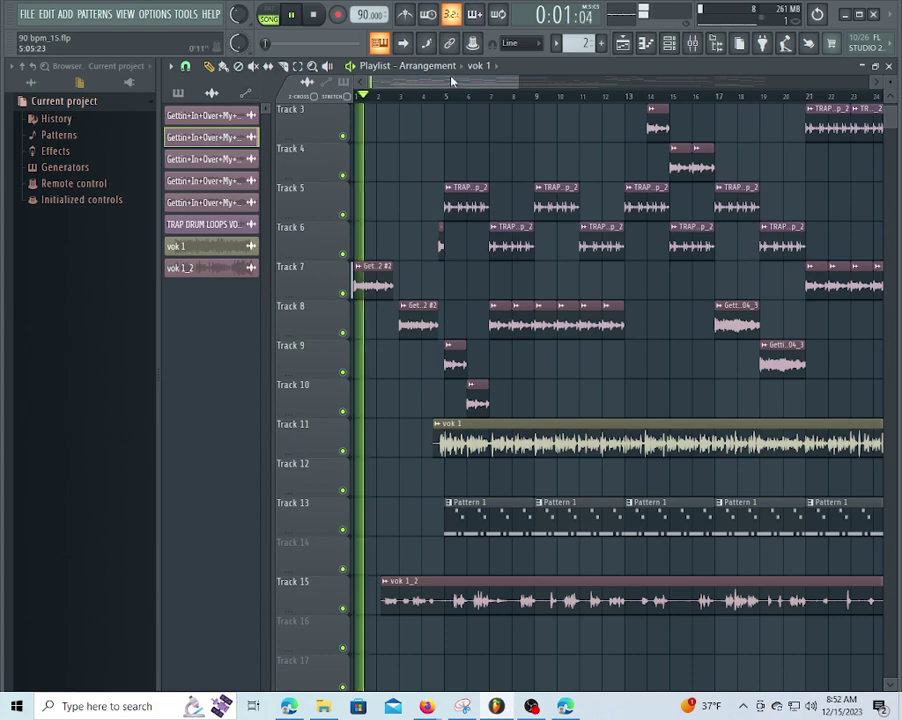
pyautogui.scroll(4, 432, 108)
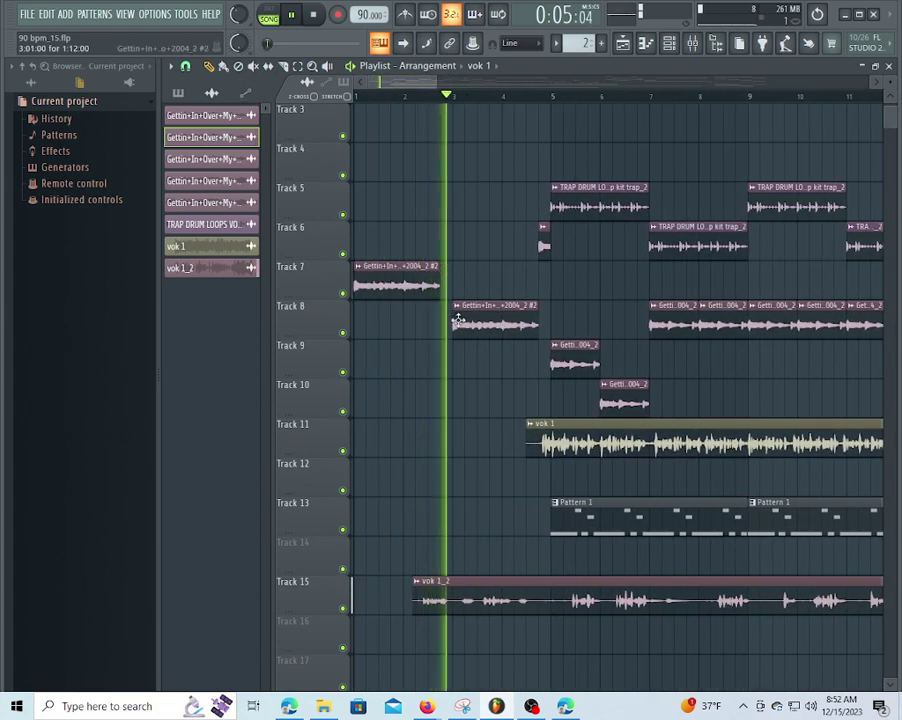
pyautogui.moveTo(453, 319); pyautogui.dragTo(463, 319)
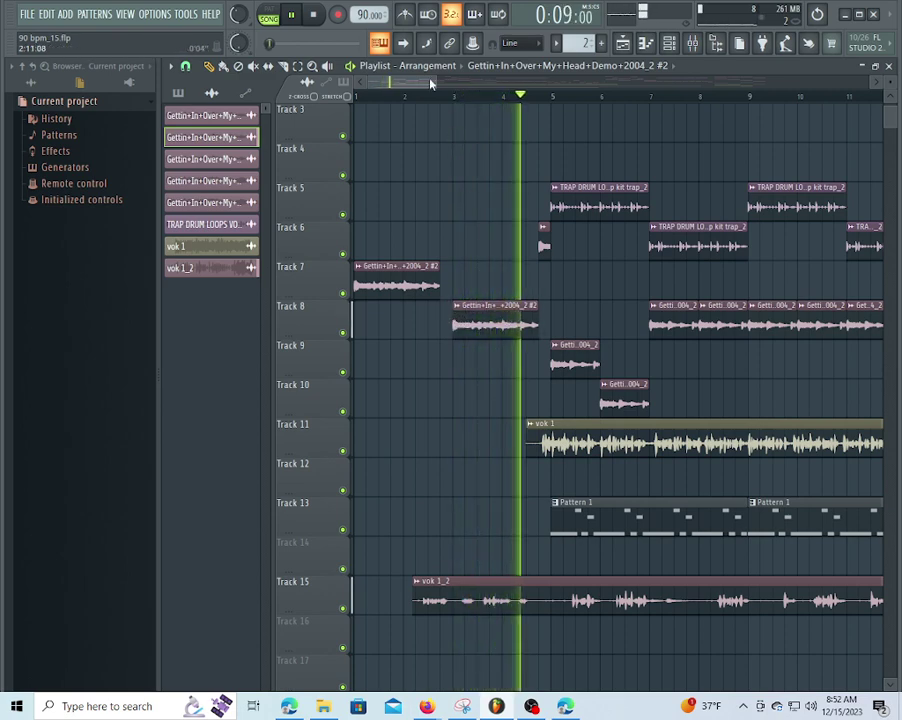
pyautogui.click(411, 100)
pyautogui.click(356, 98)
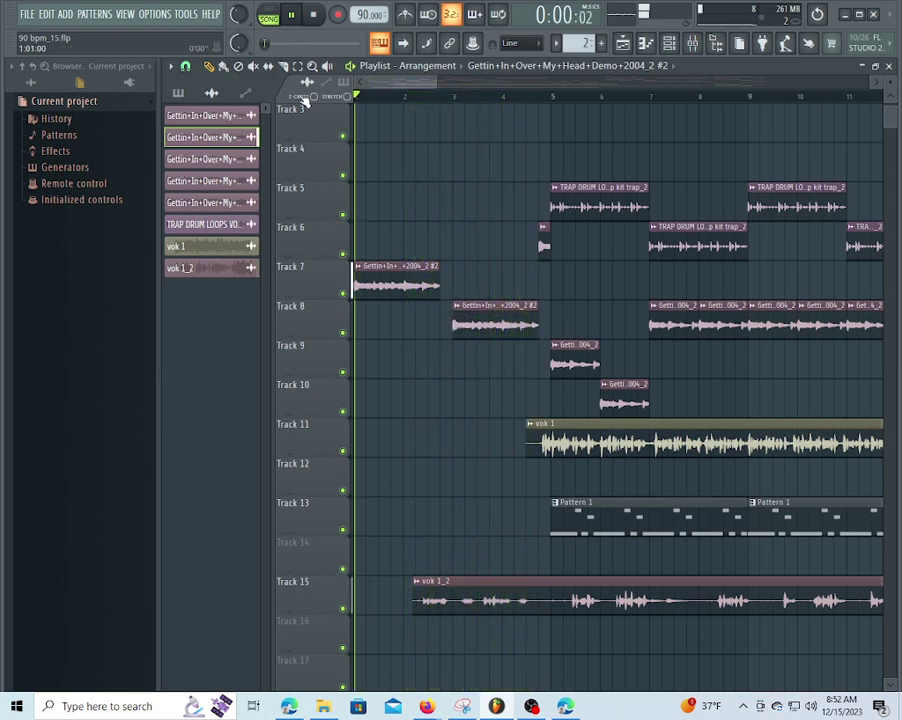
# - Route the Demo+2004_2 #2 sample from Track 7 to mixer insert 8 and load Gross Beat in its first effect slot
pyautogui.doubleClick(407, 285)
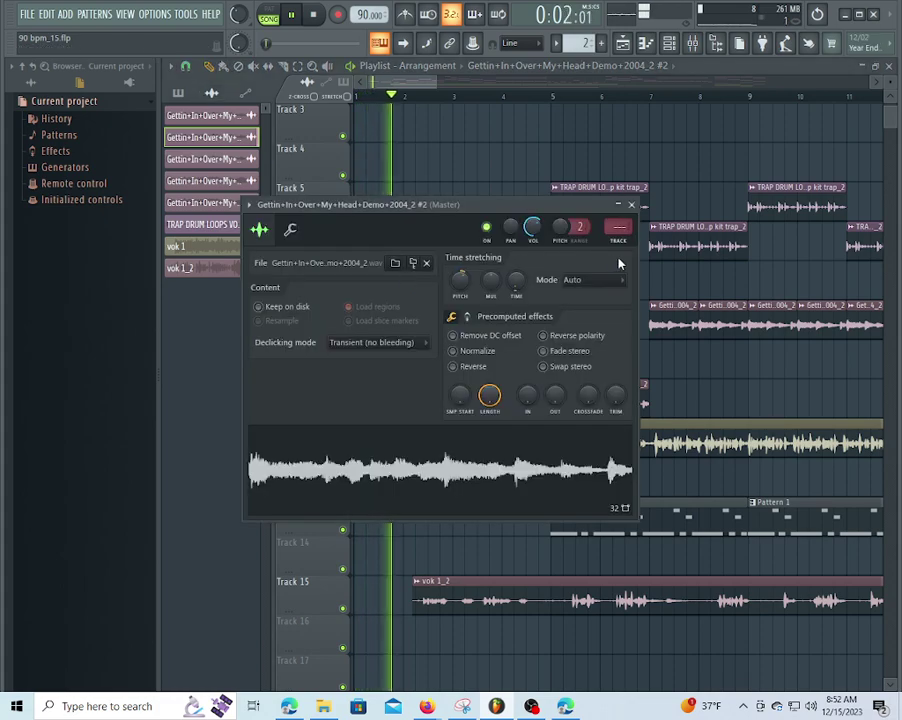
pyautogui.click(617, 238)
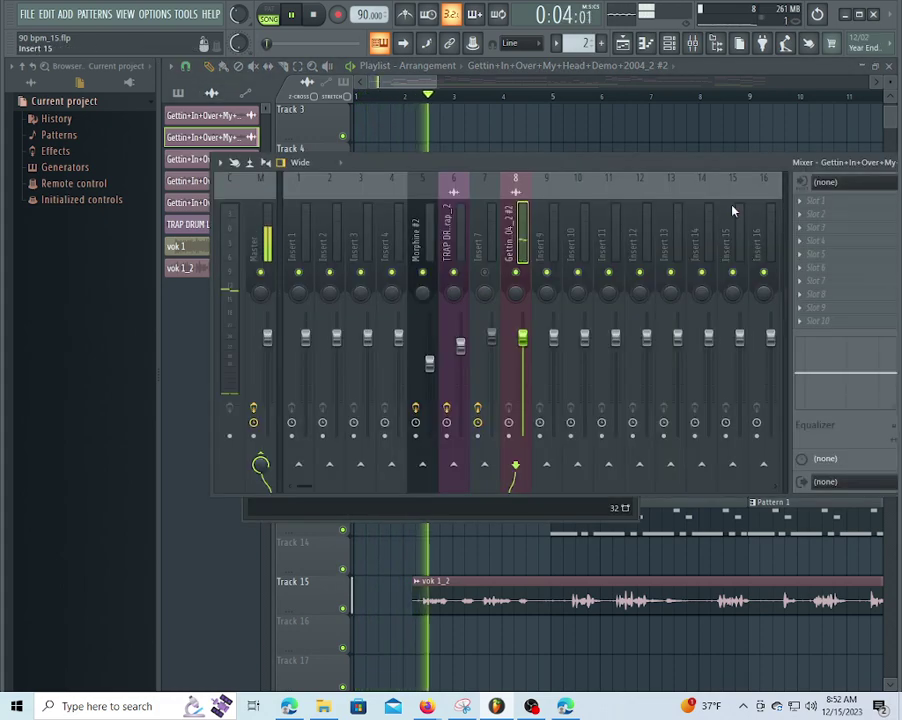
pyautogui.click(813, 205)
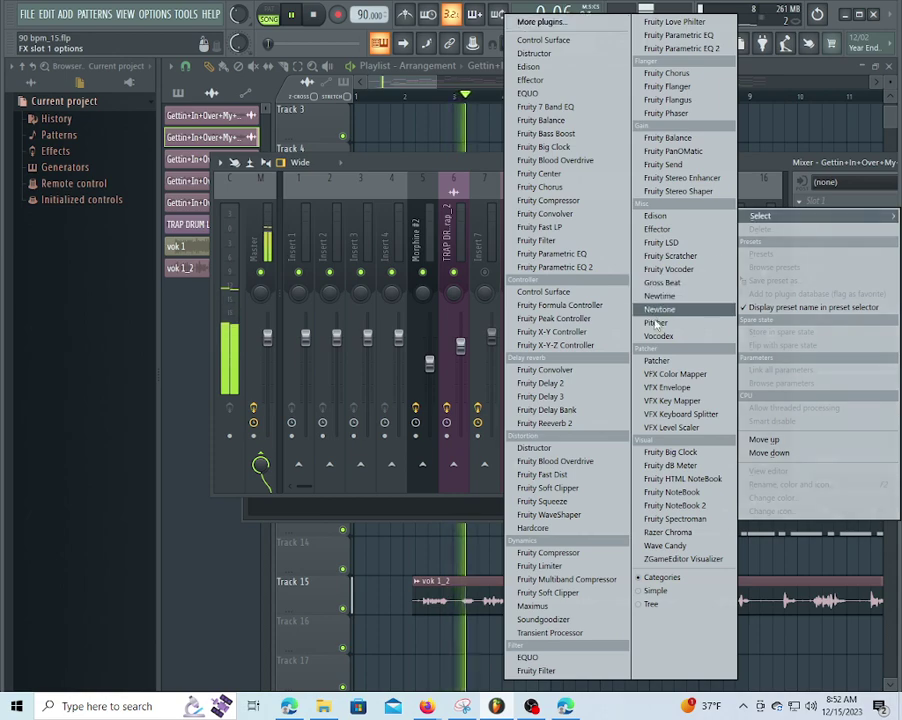
pyautogui.click(672, 284)
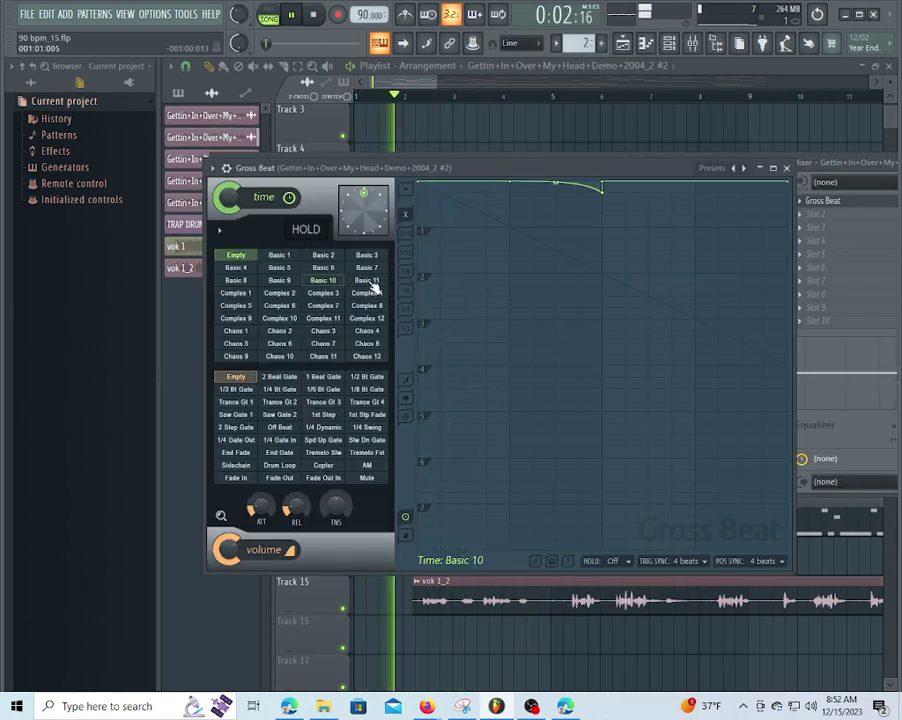
# - Set Gross Beat's time preset to Basic 9, move the plugin and mixer windows aside, and return to the playlist
pyautogui.click(283, 281)
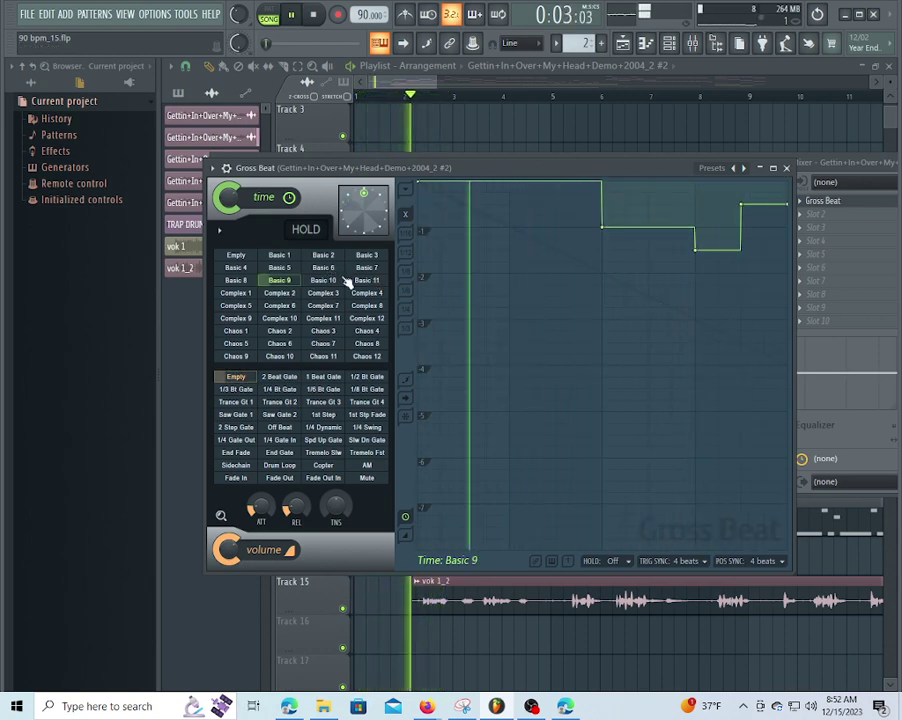
pyautogui.moveTo(646, 169); pyautogui.dragTo(502, 347)
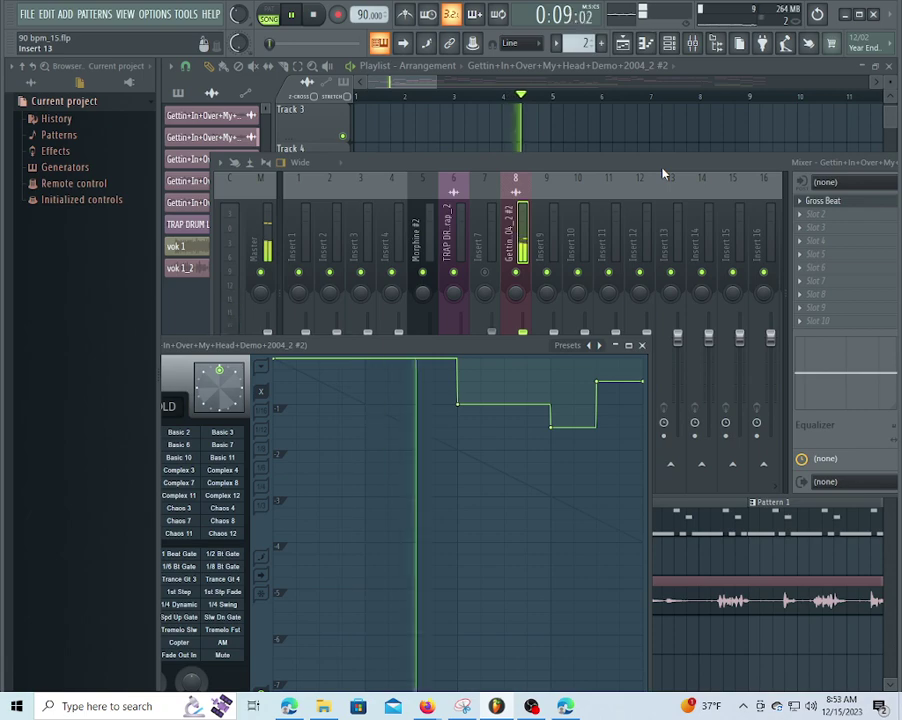
pyautogui.moveTo(662, 174); pyautogui.dragTo(660, 202)
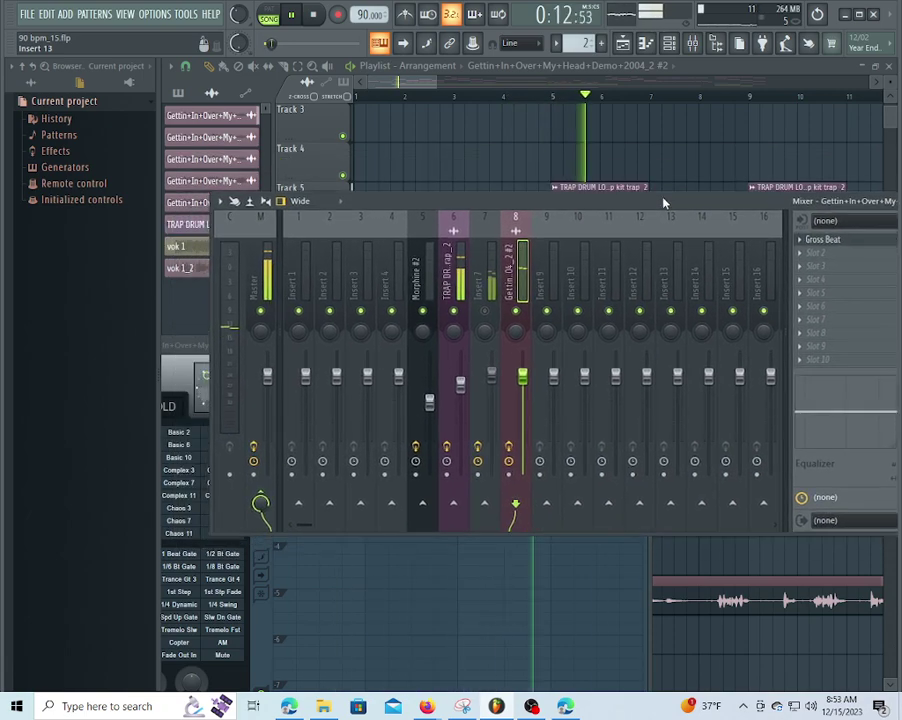
pyautogui.click(645, 47)
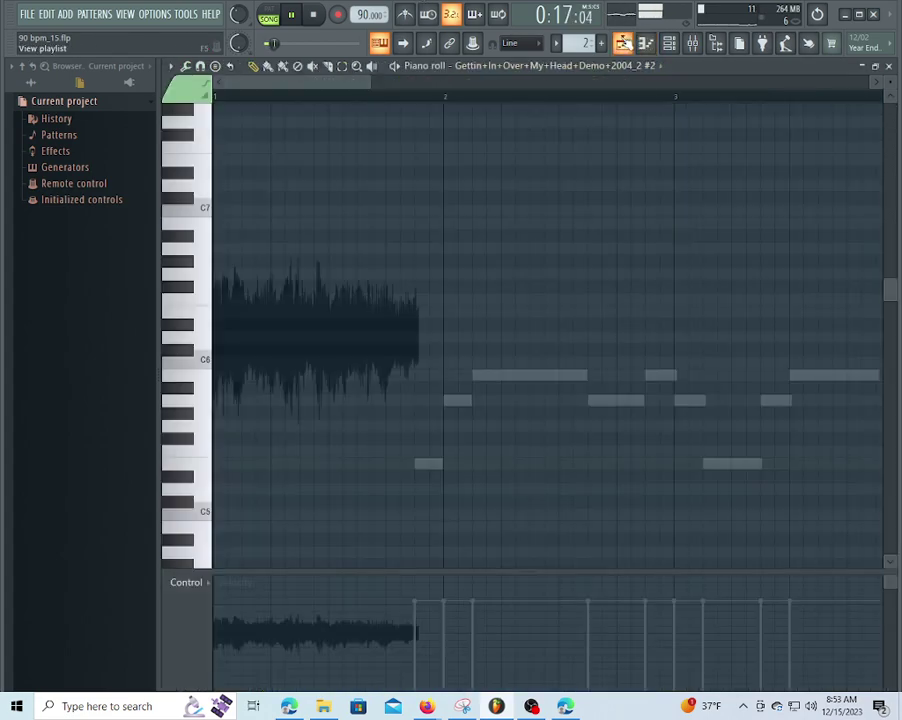
pyautogui.click(624, 43)
# - Route the vok 1 clip to mixer insert 9, lower its fader slightly and replay a short passage around bar 10
pyautogui.click(558, 589)
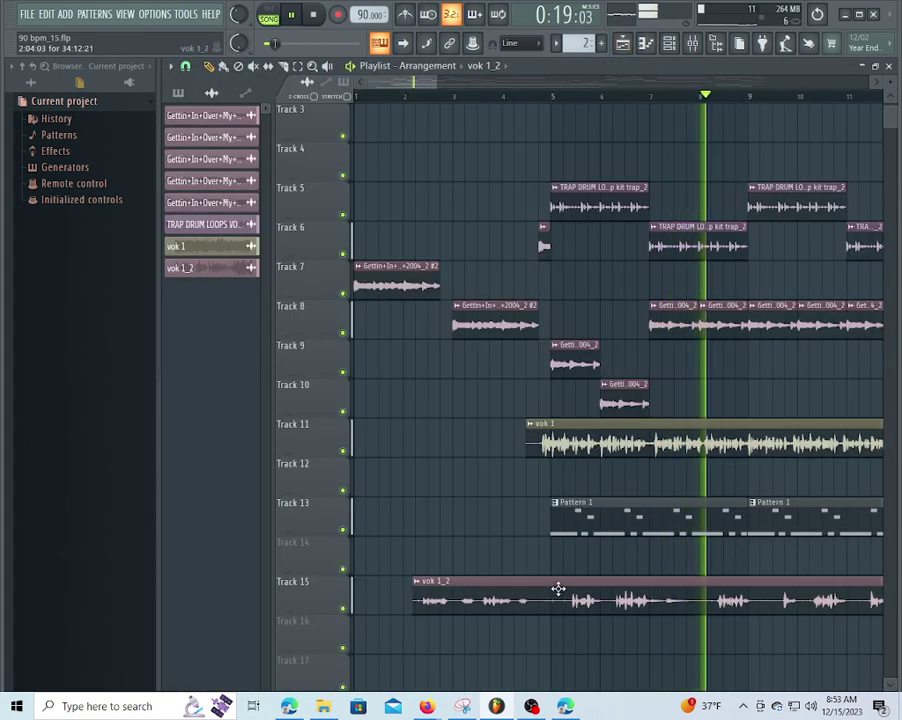
pyautogui.click(558, 443)
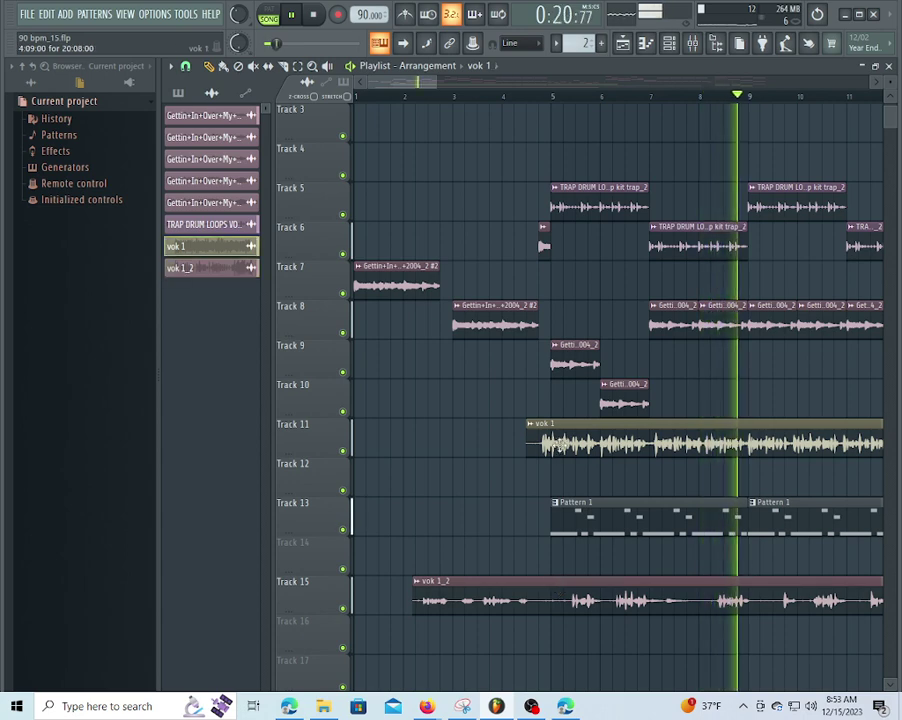
pyautogui.doubleClick(556, 444)
pyautogui.click(634, 252)
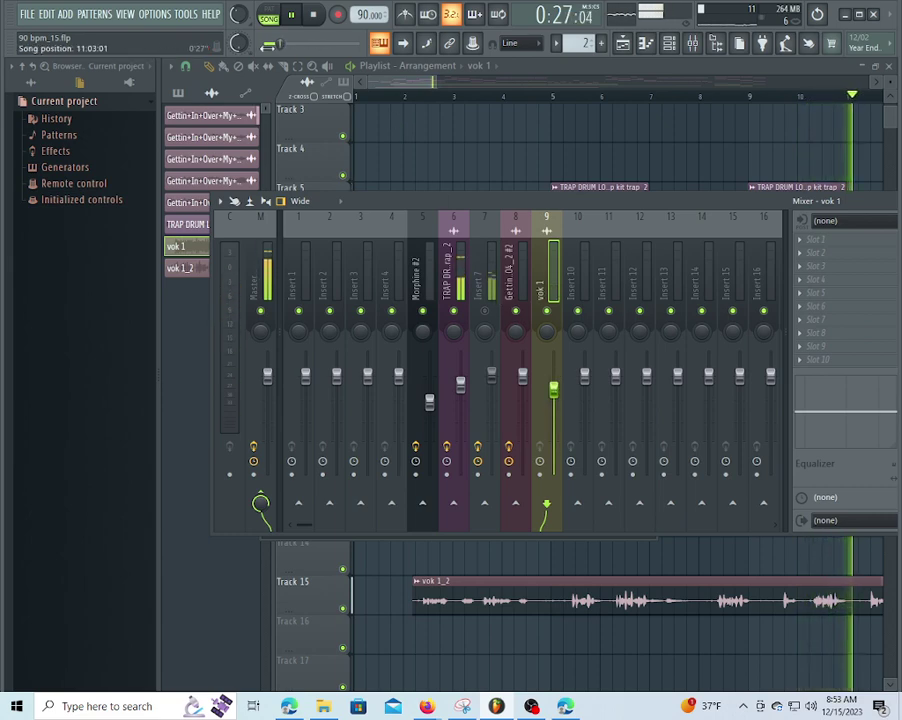
pyautogui.moveTo(282, 45); pyautogui.dragTo(277, 47)
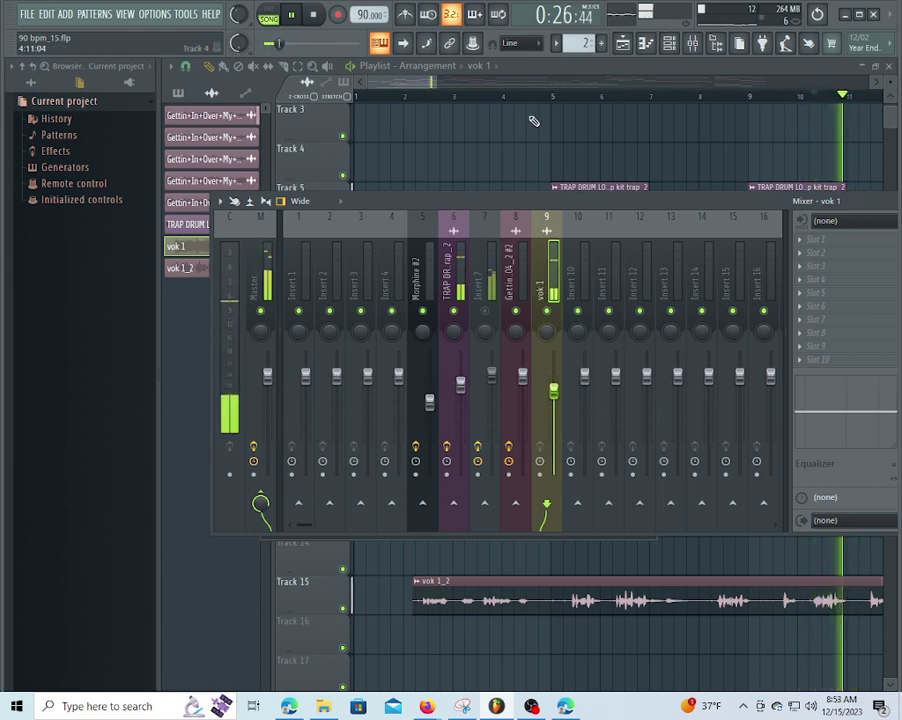
pyautogui.click(724, 71)
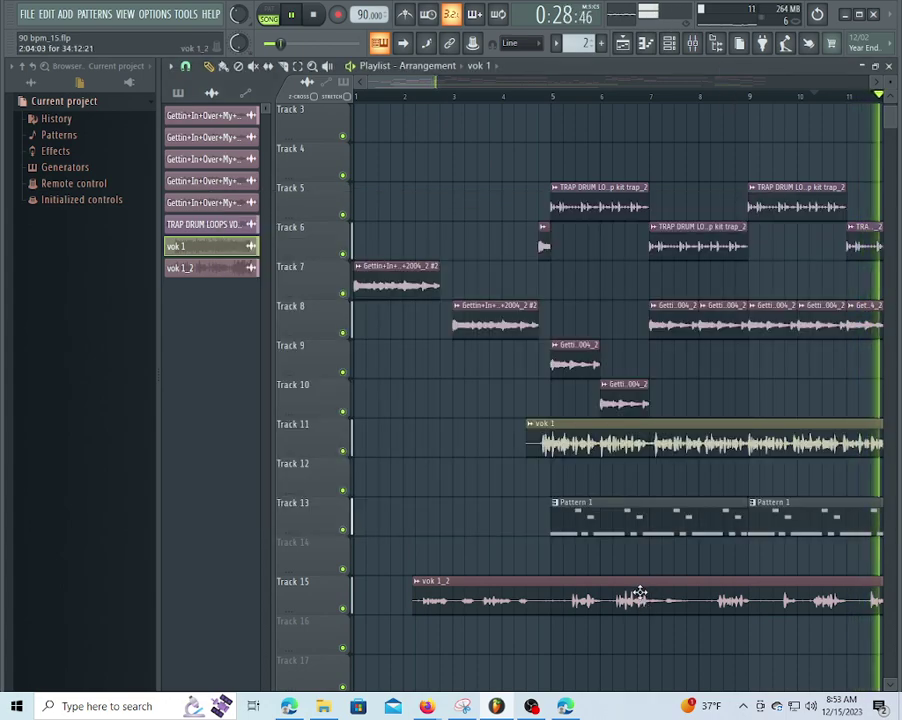
# - Route the vok 1_2 clip on Track 15 to mixer insert 10, lower its fader slightly and close the mixer
pyautogui.doubleClick(640, 592)
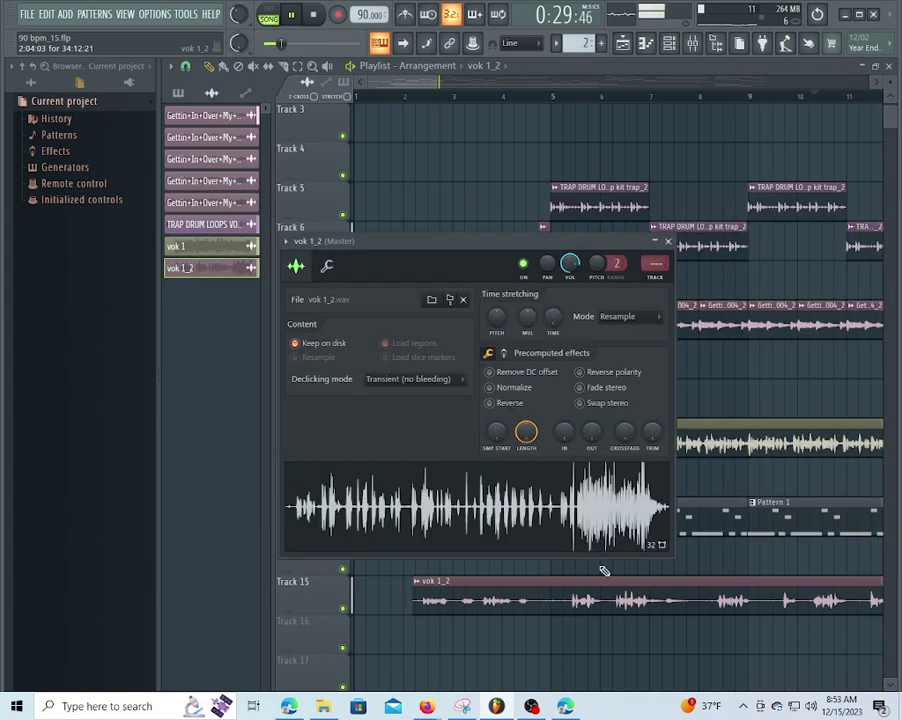
pyautogui.click(664, 279)
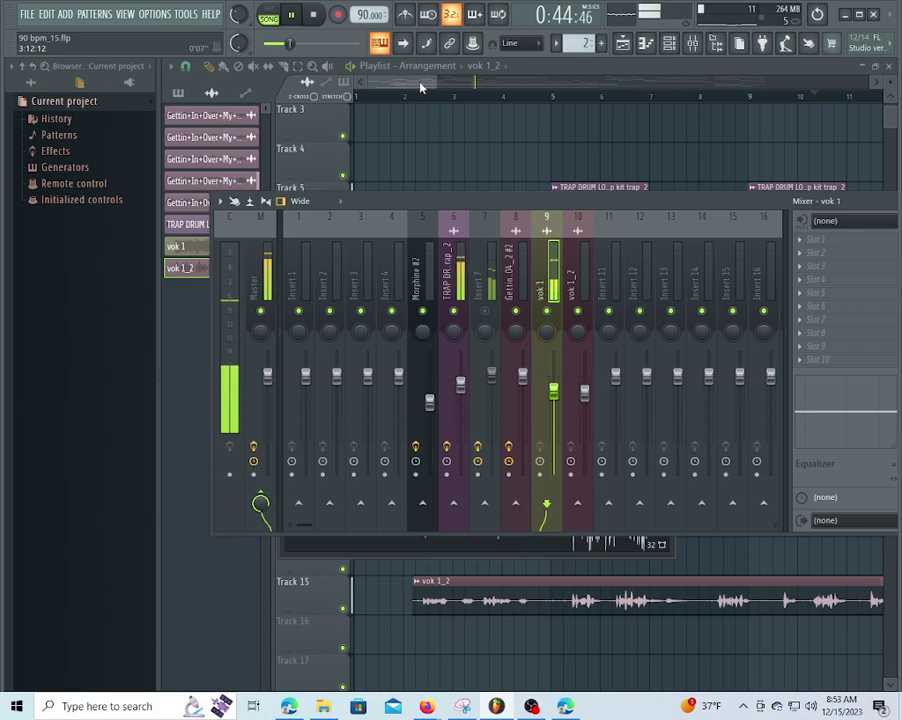
pyautogui.press('F9')
pyautogui.scroll(-6, 440, 104)
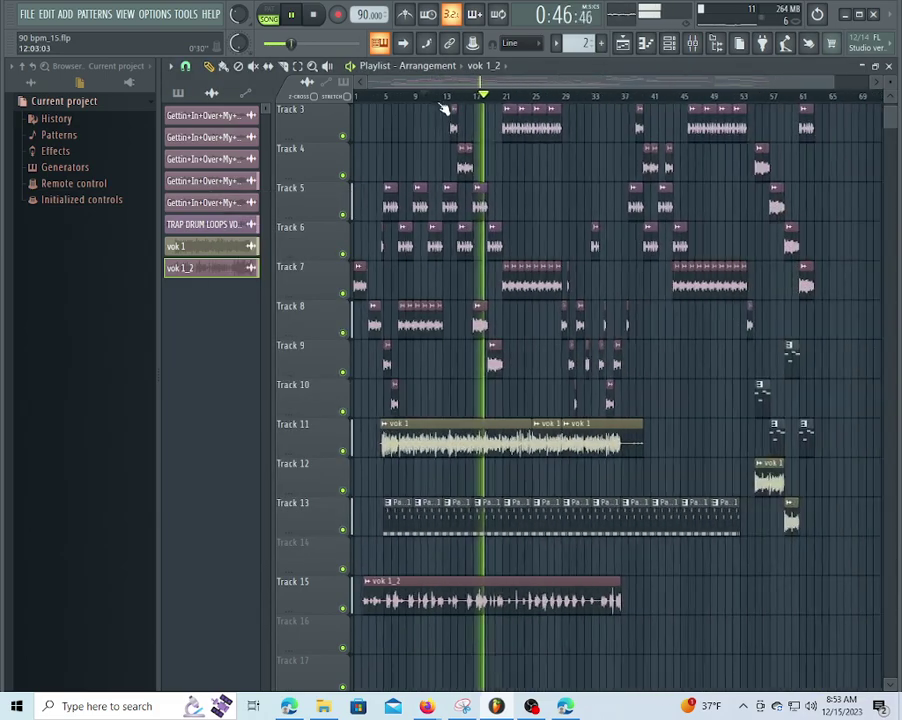
pyautogui.scroll(6, 490, 105)
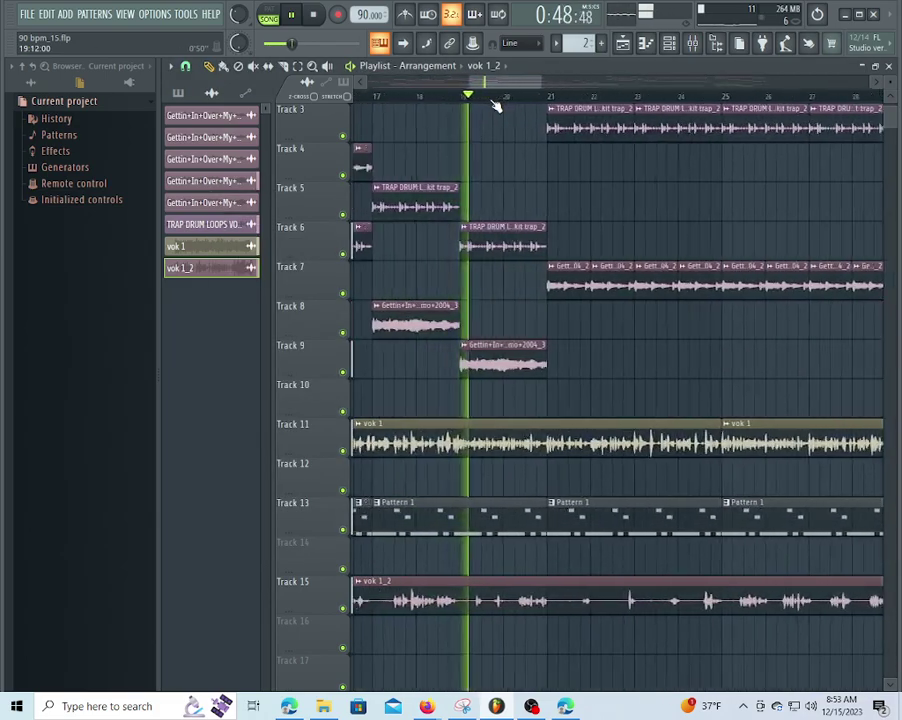
pyautogui.scroll(2, 493, 105)
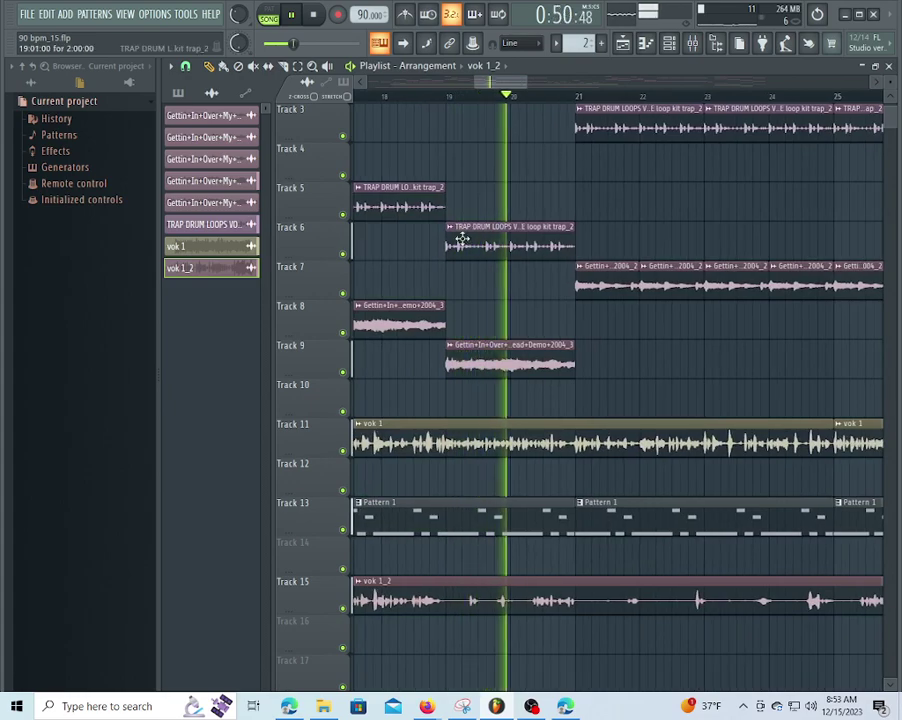
# - Try a chopped one-bar drum loop at bar 17 on Track 5 followed by a one-bar piece at bar 18 on Track 6
pyautogui.moveTo(490, 84); pyautogui.dragTo(464, 84)
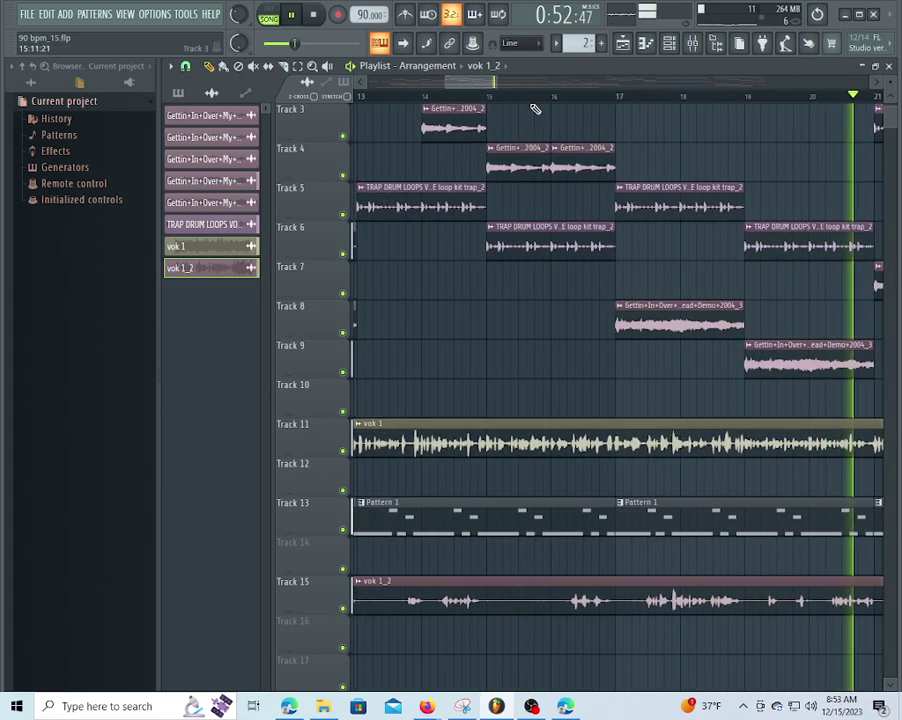
pyautogui.click(510, 95)
pyautogui.moveTo(617, 200); pyautogui.dragTo(656, 229)
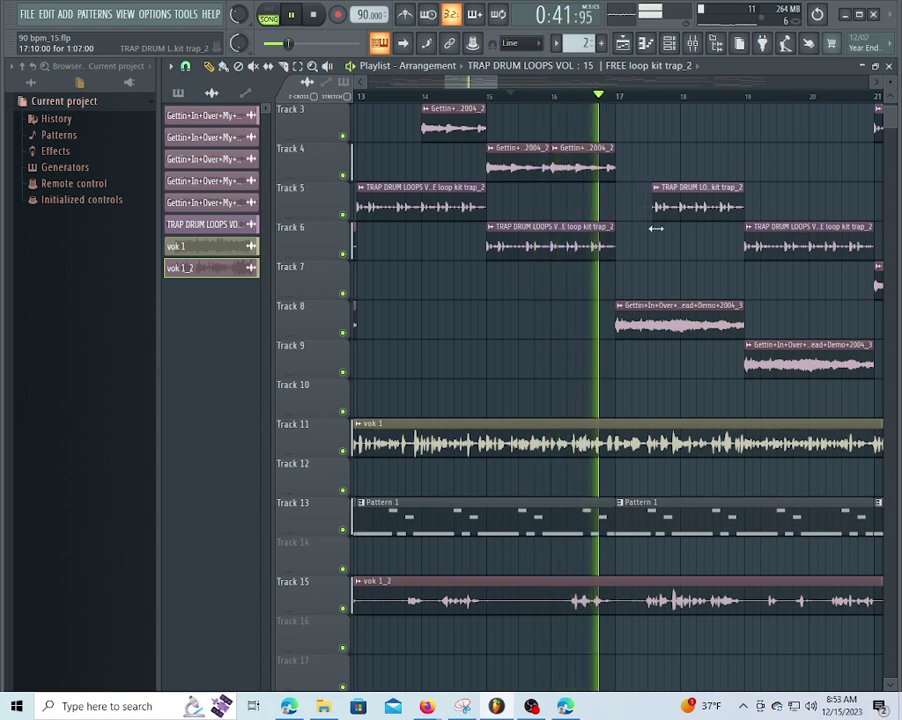
pyautogui.moveTo(703, 205); pyautogui.dragTo(667, 205)
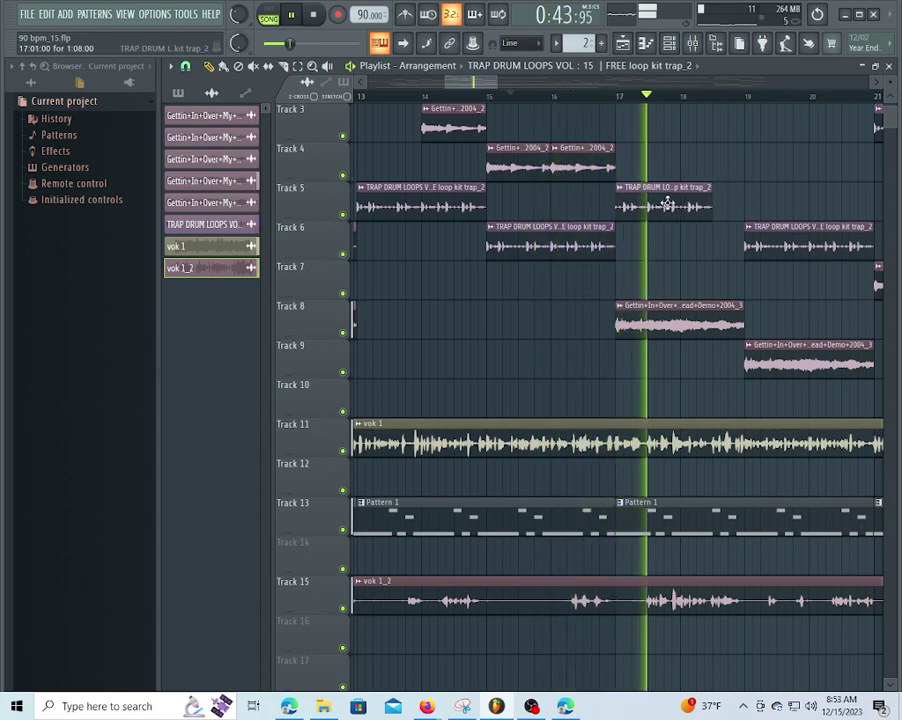
pyautogui.click(489, 97)
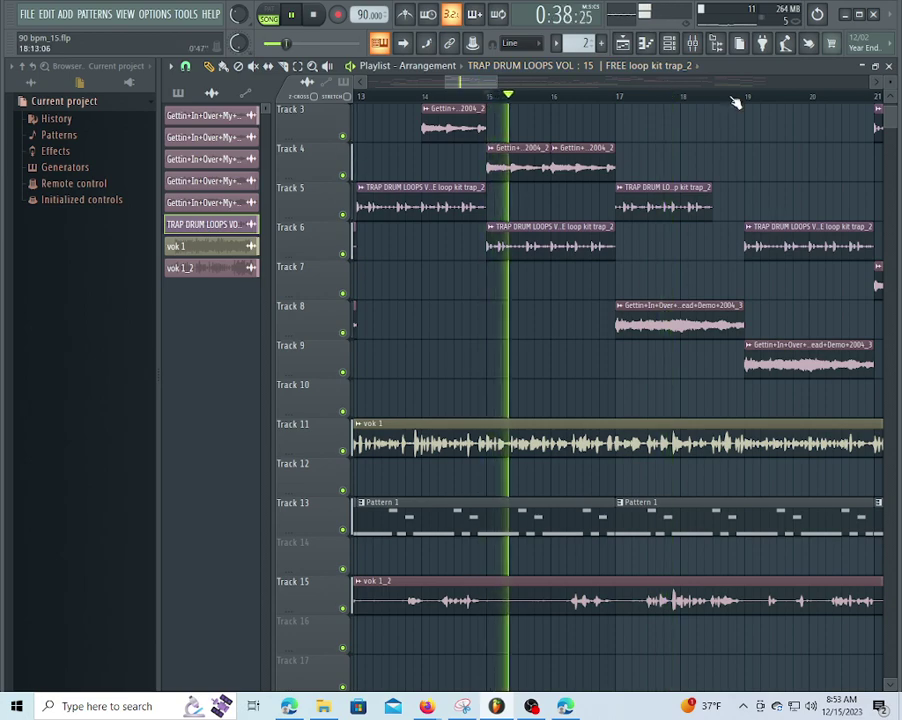
pyautogui.scroll(2, 735, 102)
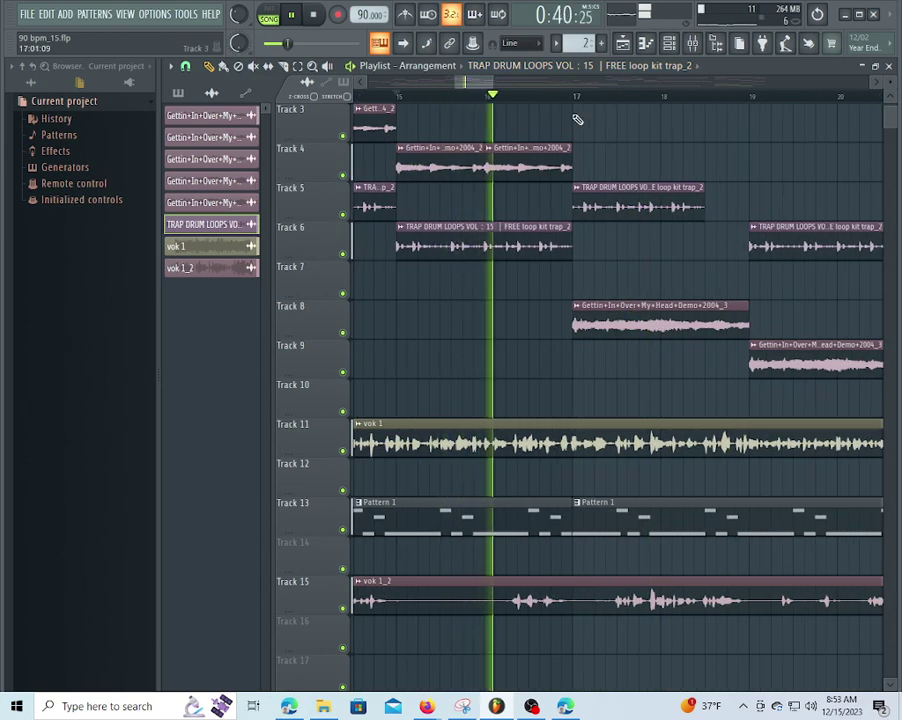
pyautogui.moveTo(700, 203); pyautogui.dragTo(660, 190)
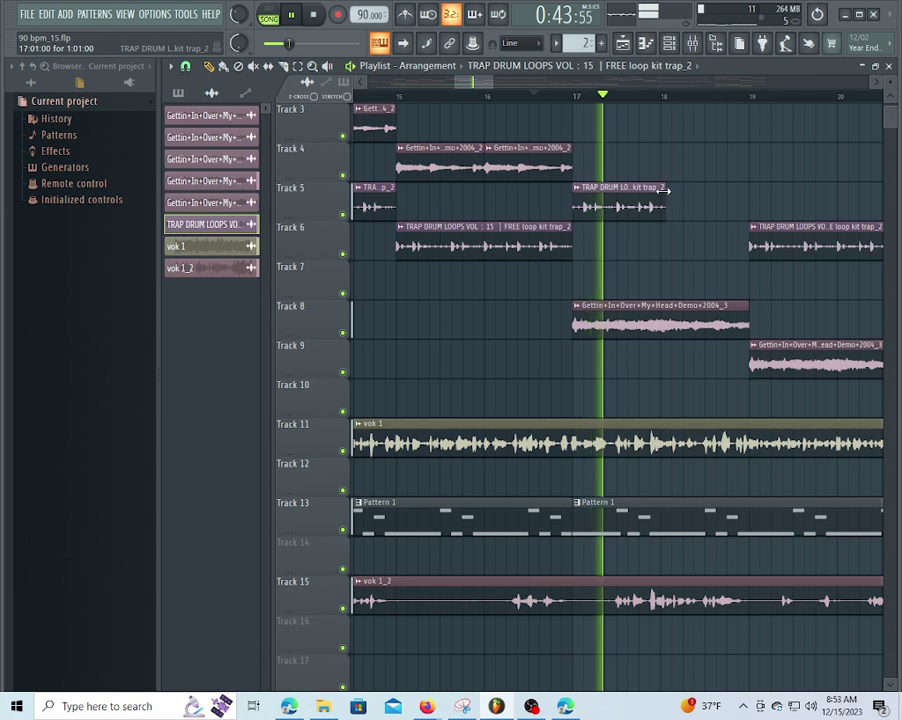
pyautogui.click(662, 251)
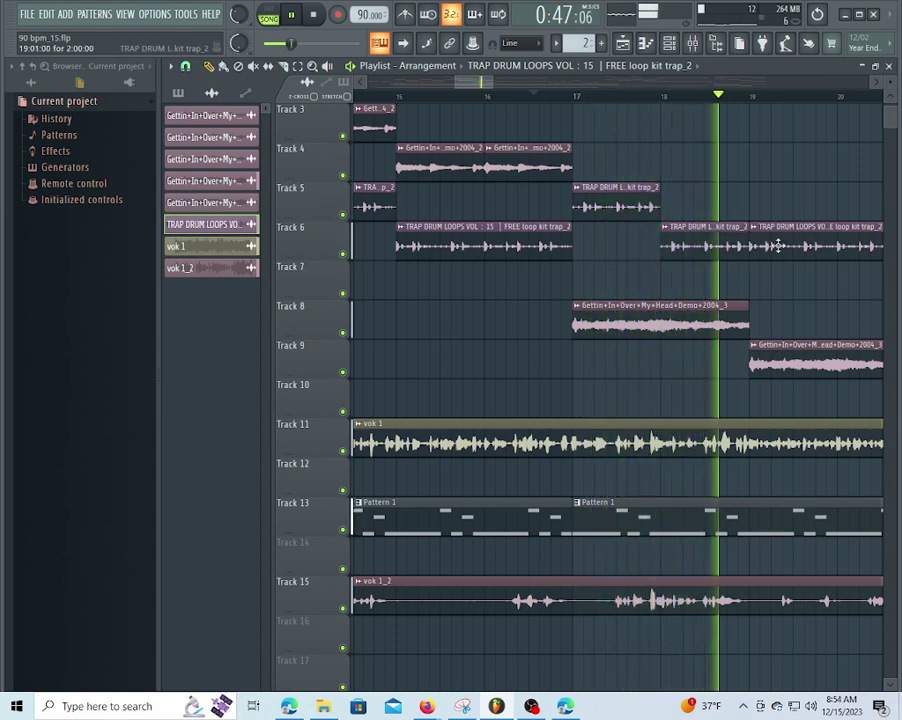
pyautogui.scroll(-1, 447, 100)
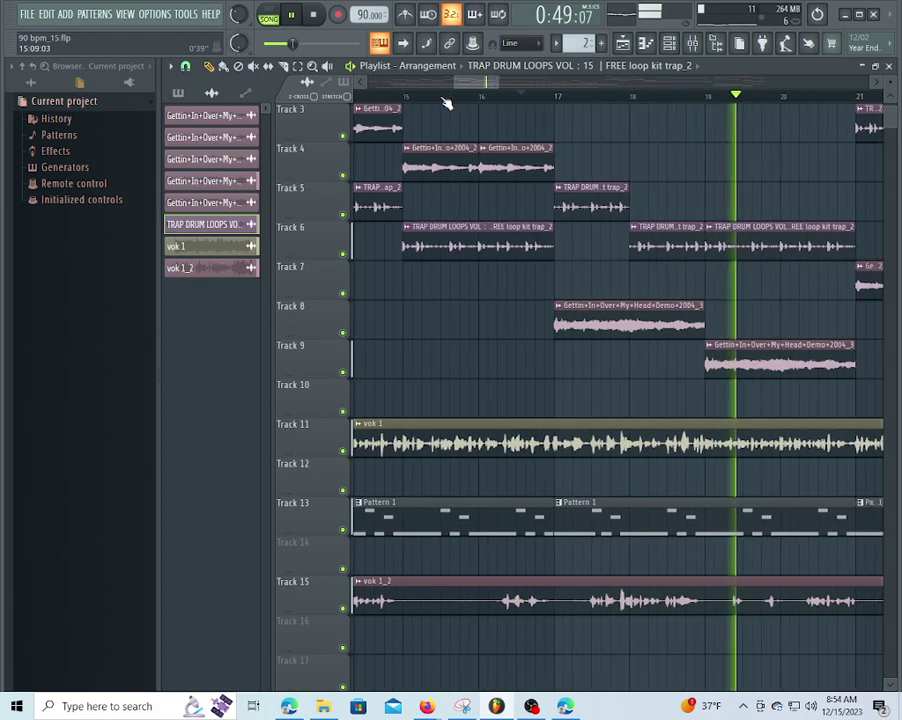
# - Replay from bar 15 and delete all drum loop clips between bars 17 and 21 on Tracks 5 and 6
pyautogui.click(447, 99)
pyautogui.rightClick(660, 232)
pyautogui.rightClick(614, 212)
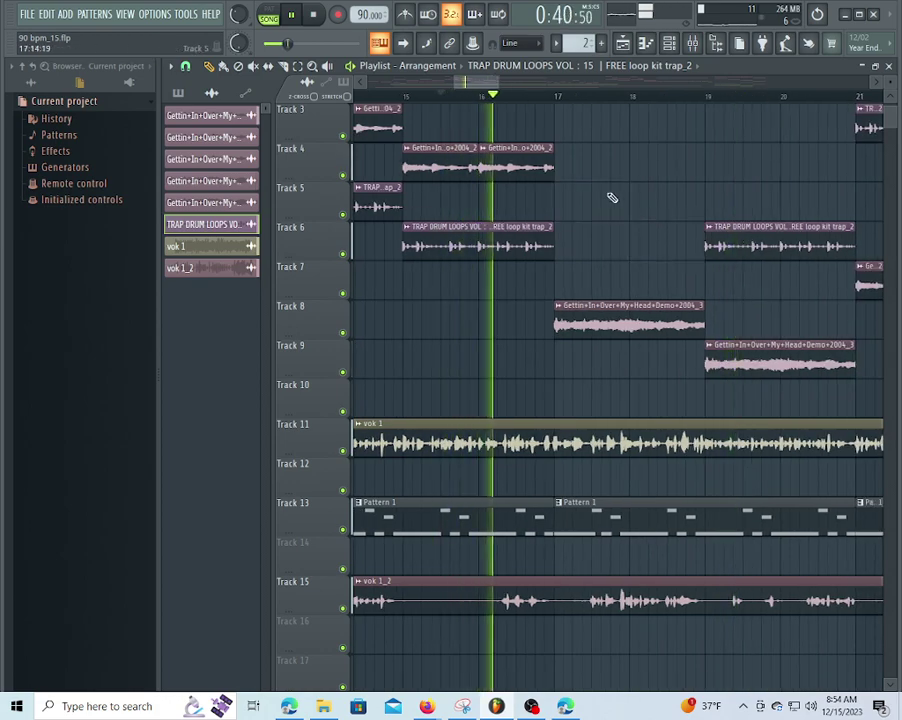
pyautogui.scroll(-2, 594, 103)
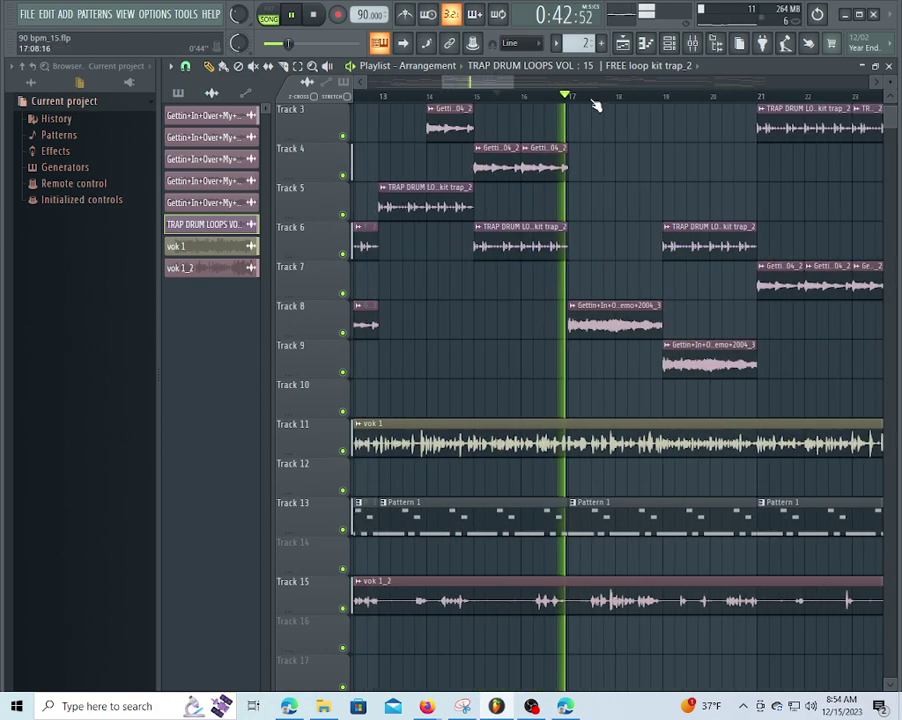
pyautogui.rightClick(728, 236)
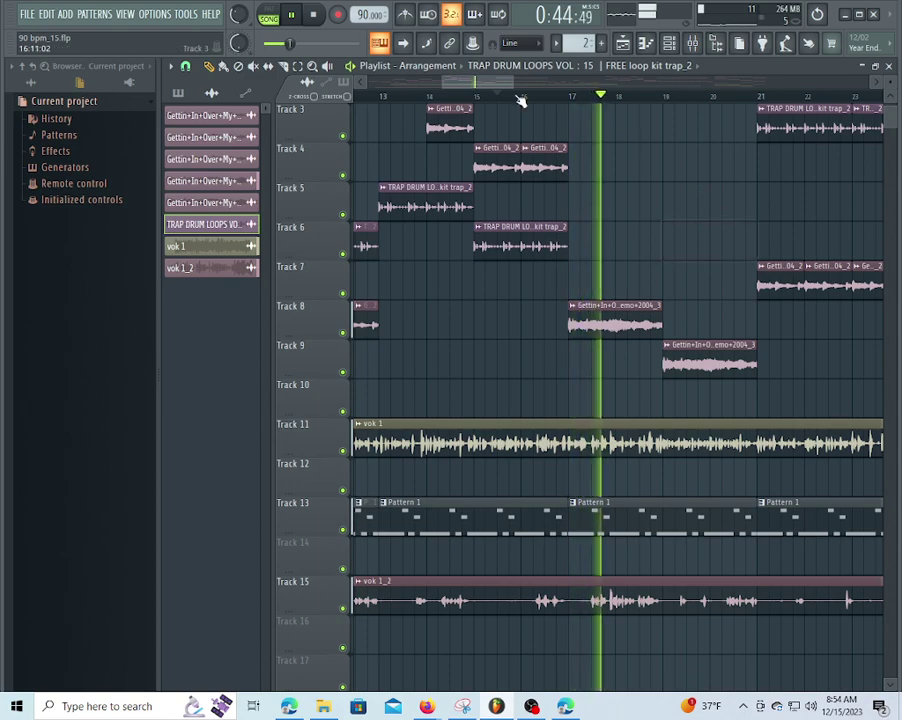
# - Shorten the Demo+2004_3 sample clip on Track 9 so it ends about halfway through bar 20
pyautogui.moveTo(521, 84); pyautogui.dragTo(524, 84)
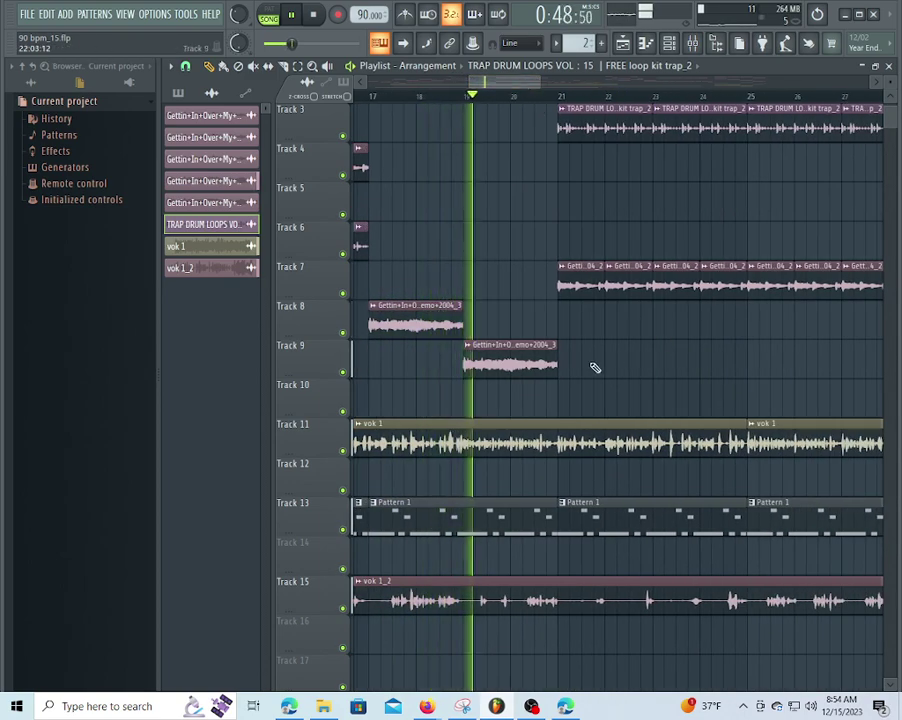
pyautogui.moveTo(554, 345); pyautogui.dragTo(533, 344)
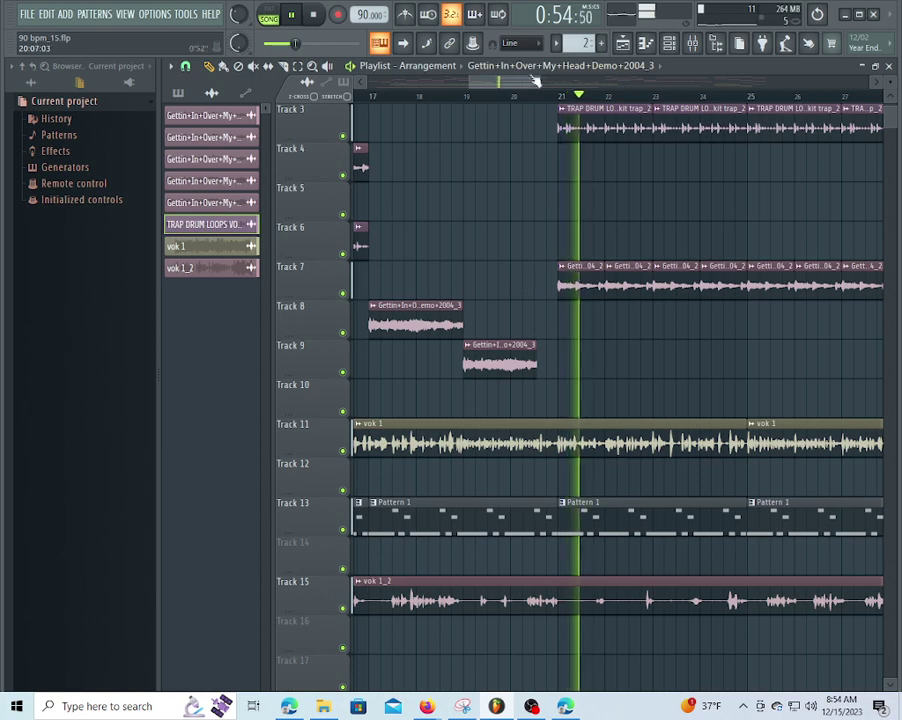
pyautogui.scroll(-4, 528, 104)
pyautogui.scroll(3, 528, 104)
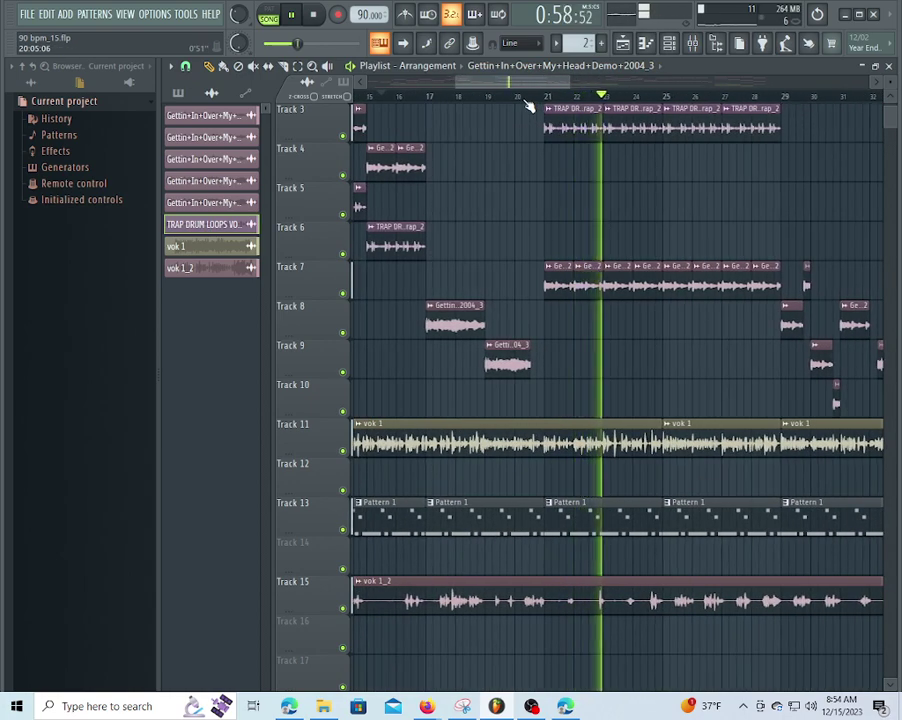
# - Pick up Pattern 2 from its existing clip near the song's end and place it on Track 2 at bar 17
pyautogui.scroll(-2, 528, 104)
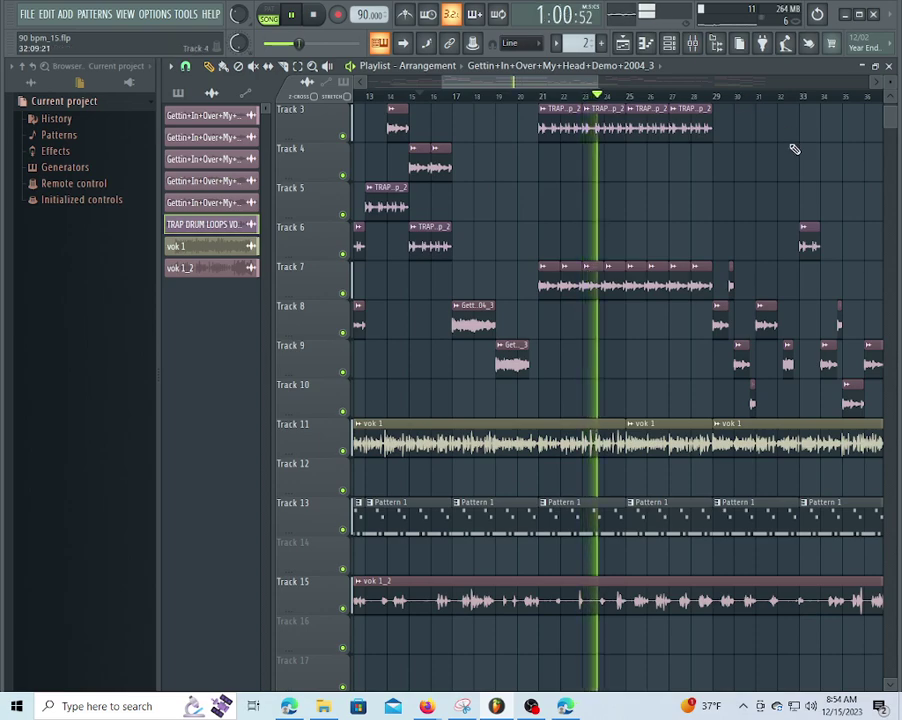
pyautogui.moveTo(576, 82); pyautogui.dragTo(733, 100)
pyautogui.click(775, 404)
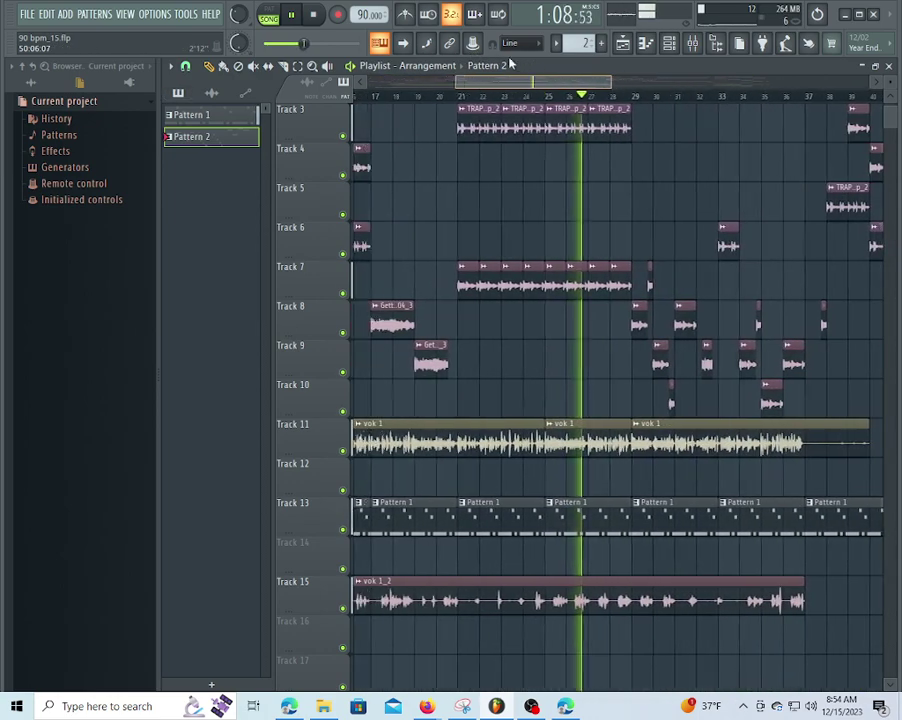
pyautogui.scroll(2, 544, 234)
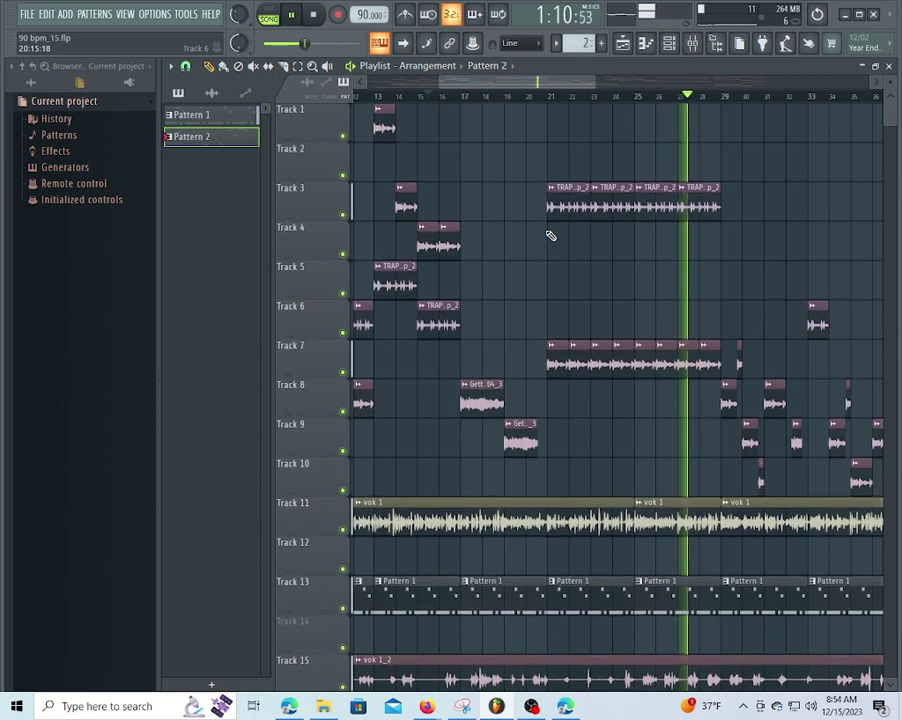
pyautogui.click(374, 96)
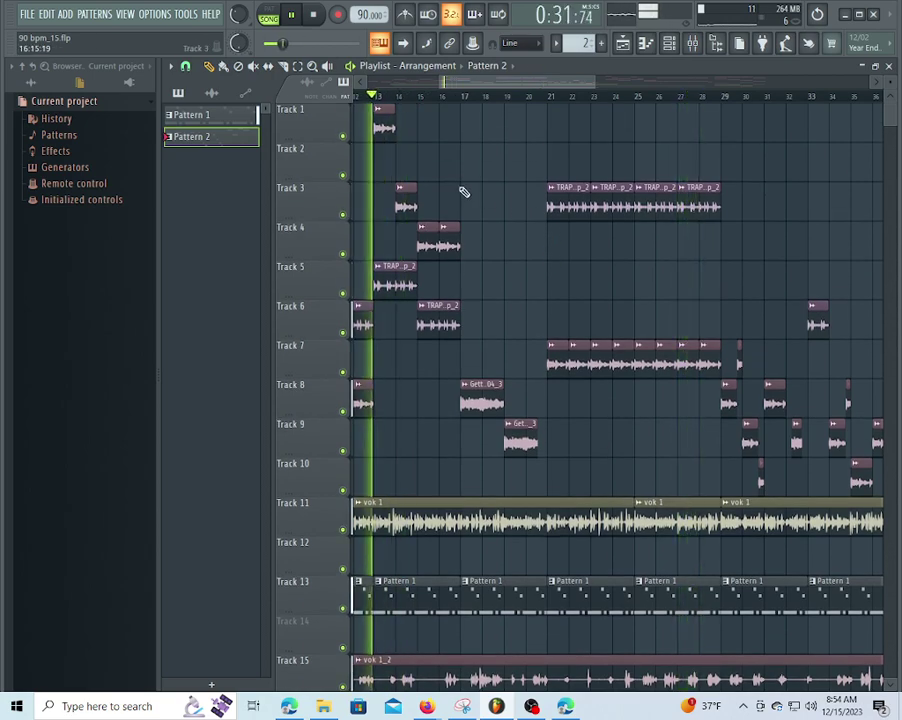
pyautogui.scroll(4, 476, 104)
pyautogui.click(487, 165)
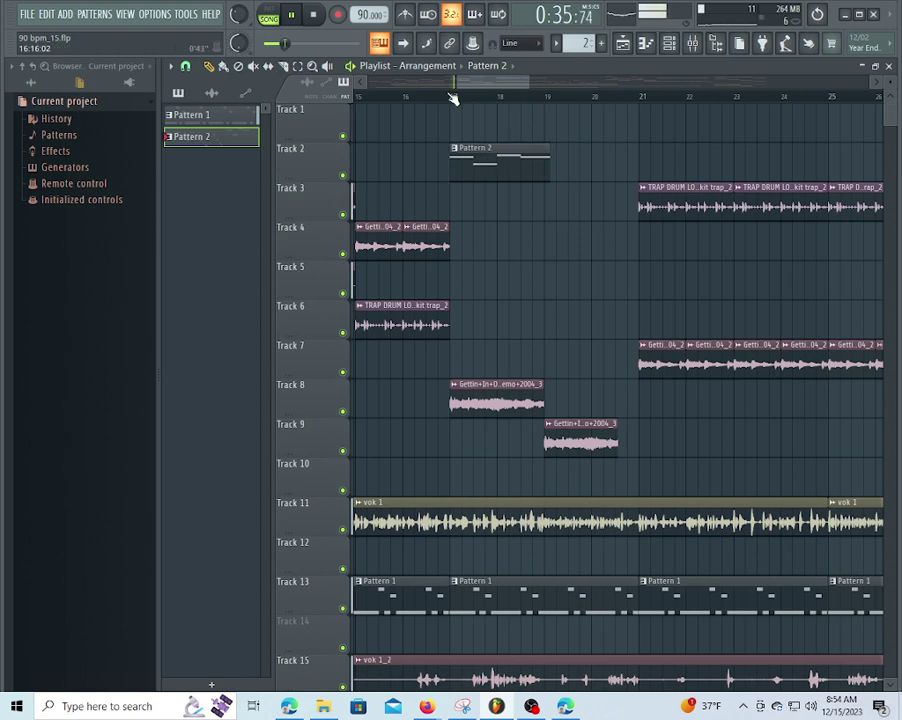
# - Replay from bar 17 and place another Pattern 2 clip on Track 1 at about bar 19
pyautogui.click(453, 96)
pyautogui.scroll(2, 588, 104)
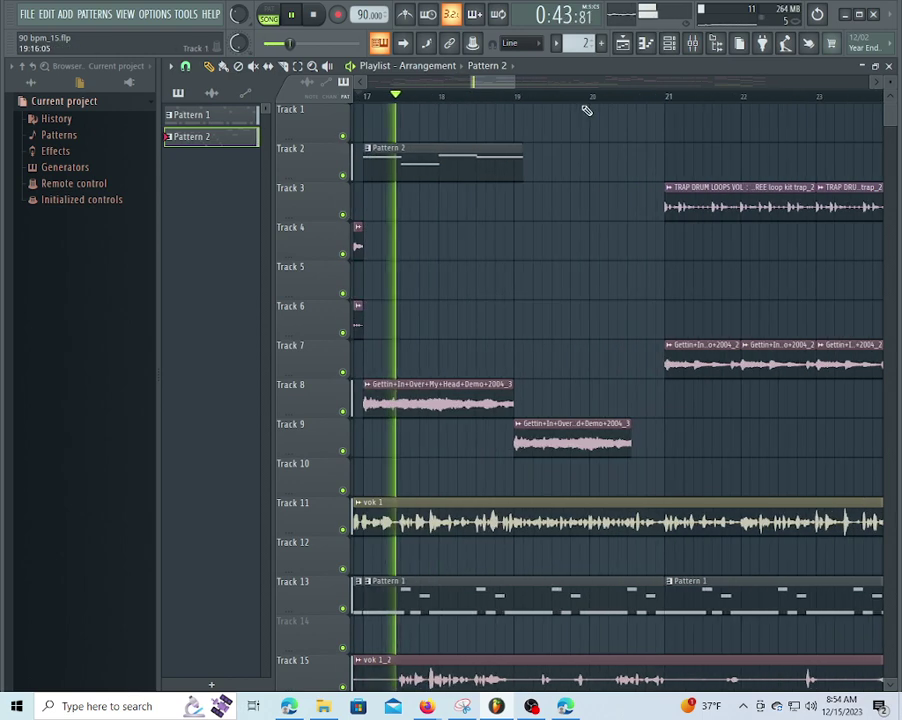
pyautogui.click(527, 123)
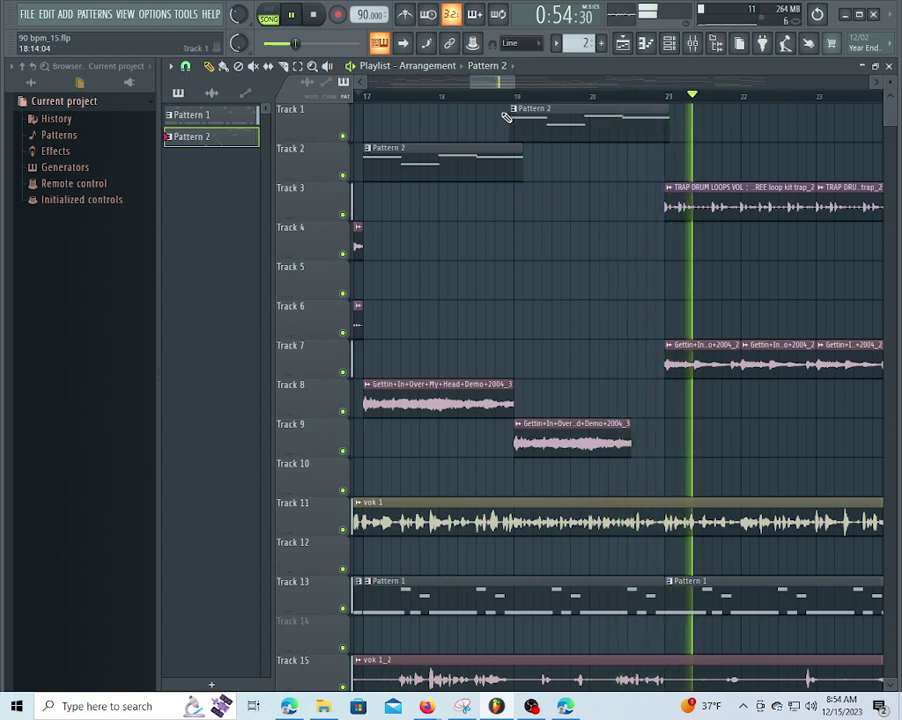
pyautogui.scroll(-2, 524, 98)
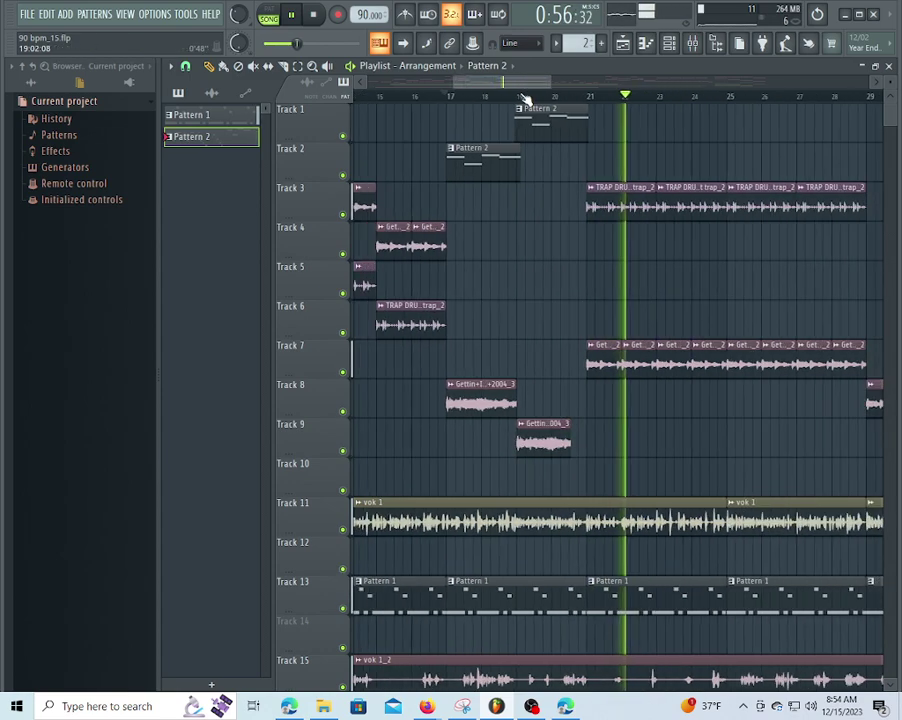
pyautogui.scroll(-5, 524, 98)
pyautogui.scroll(-3, 554, 126)
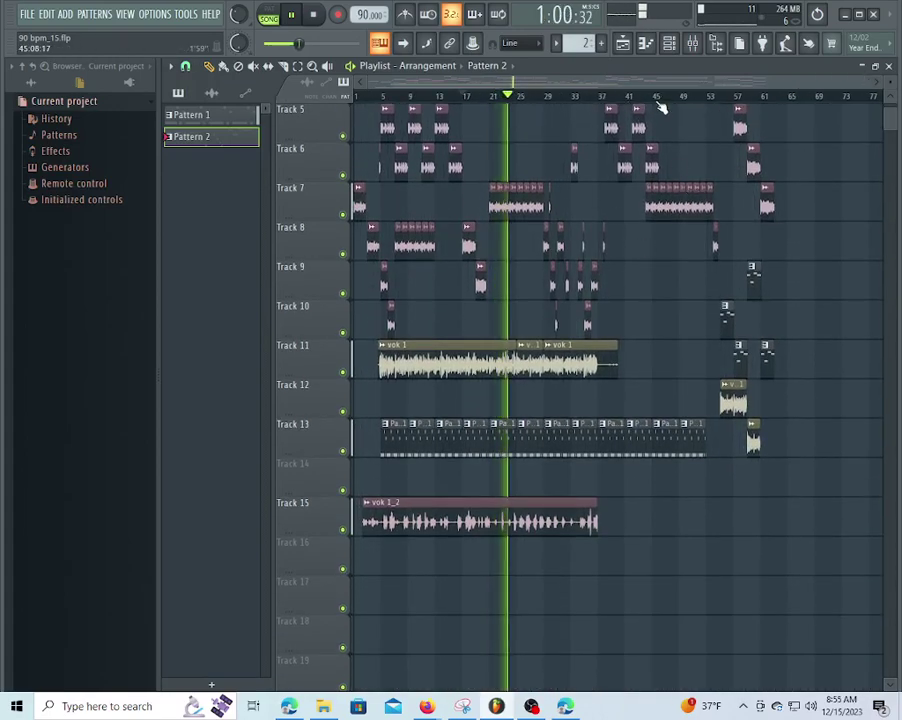
pyautogui.scroll(3, 656, 104)
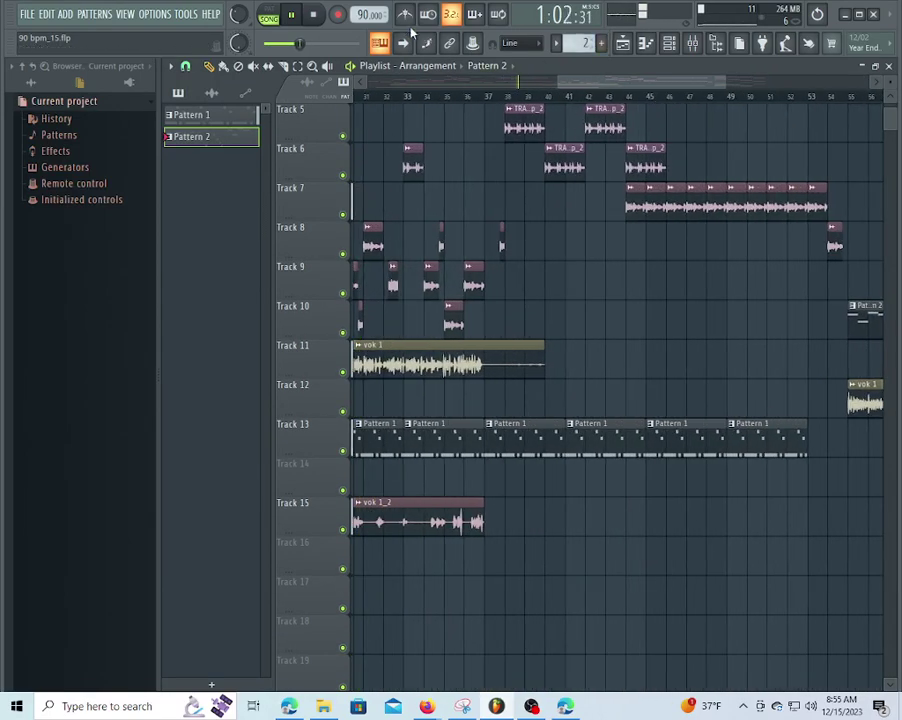
# - Open the mixer, lower the vok 1_2 fader slightly and raise the vok 1 fader
pyautogui.click(693, 44)
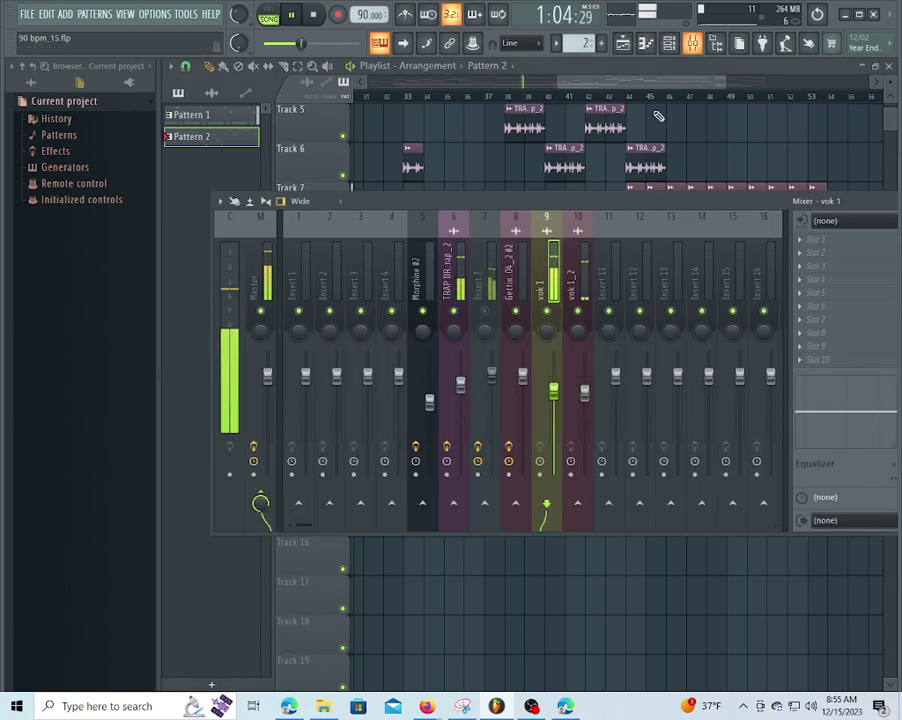
pyautogui.click(586, 396)
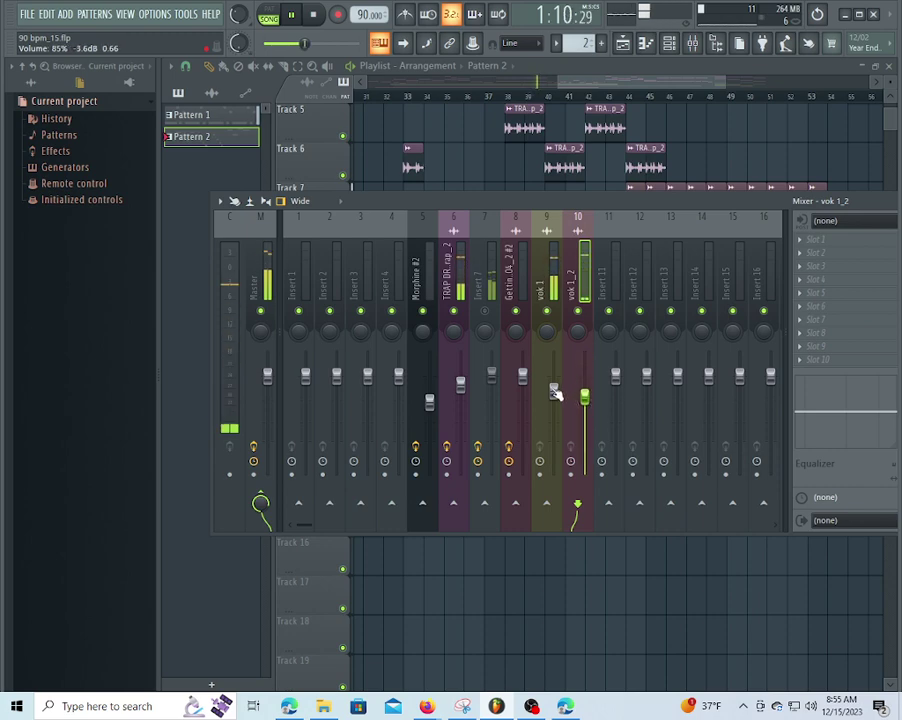
pyautogui.moveTo(556, 394); pyautogui.dragTo(553, 374)
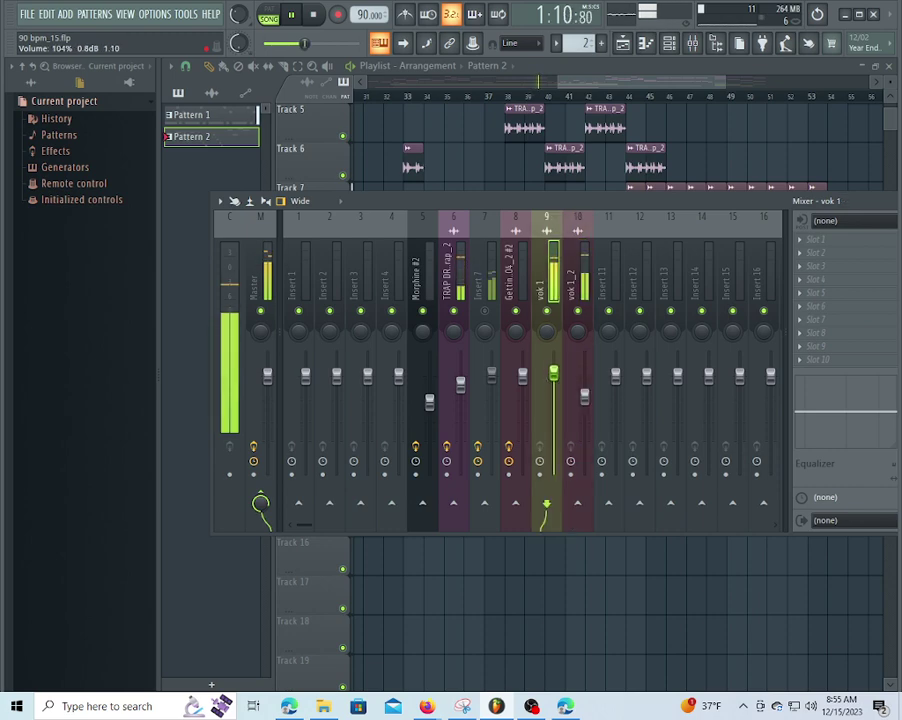
# - Add Fruity Parametric EQ 2 to vok 1's first slot, boost bands 7 and 2 (band 2 about 3.9 dB at 5643 Hz), and lower vok 1's fader
pyautogui.click(812, 241)
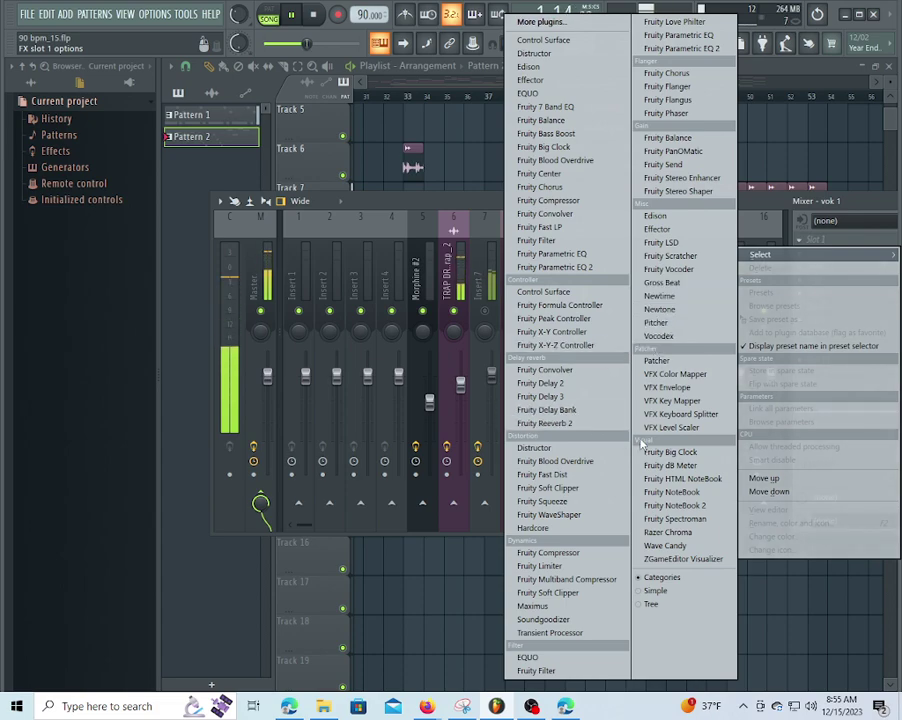
pyautogui.click(713, 50)
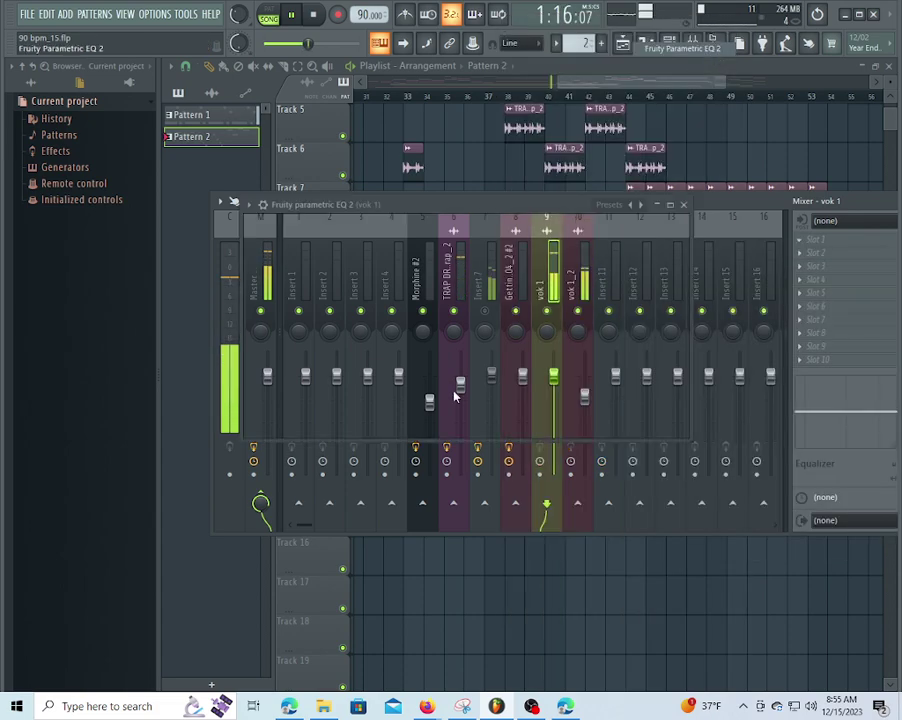
pyautogui.moveTo(403, 294); pyautogui.dragTo(331, 308)
pyautogui.moveTo(485, 302); pyautogui.dragTo(489, 304)
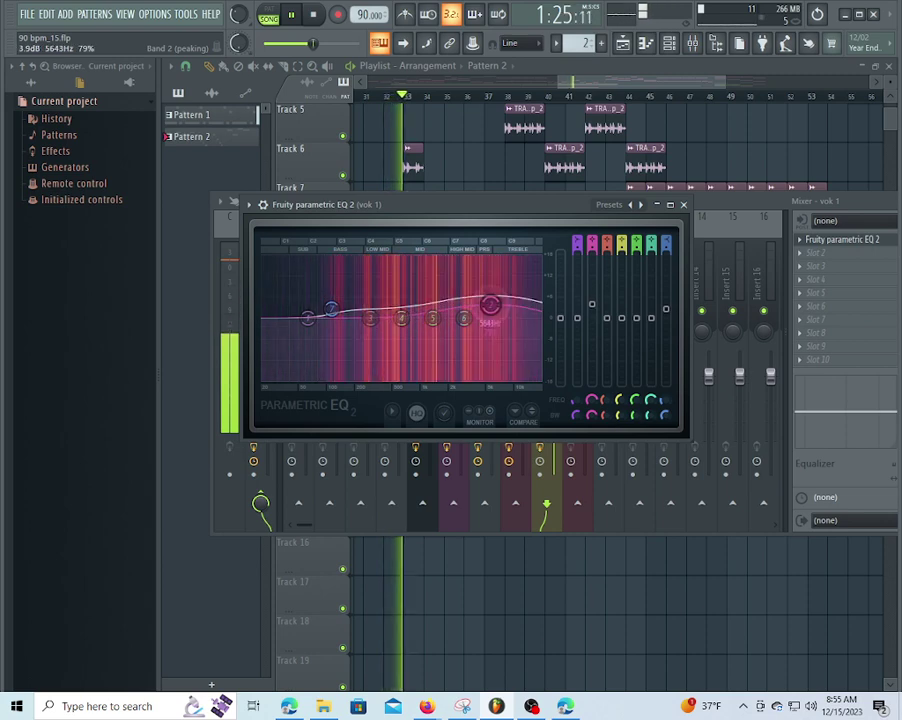
pyautogui.click(757, 202)
pyautogui.moveTo(553, 383); pyautogui.dragTo(554, 403)
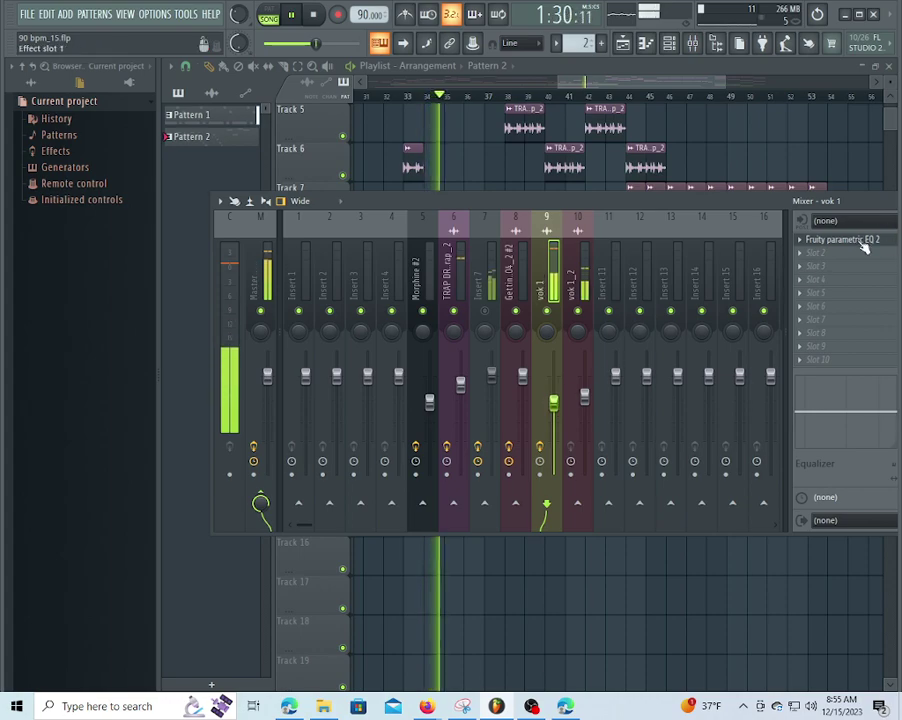
# - Load Fruity Reeverb 2 in vok 1's second effect slot, choose the Drum Room preset and replay an earlier passage
pyautogui.click(803, 256)
pyautogui.moveTo(760, 268)
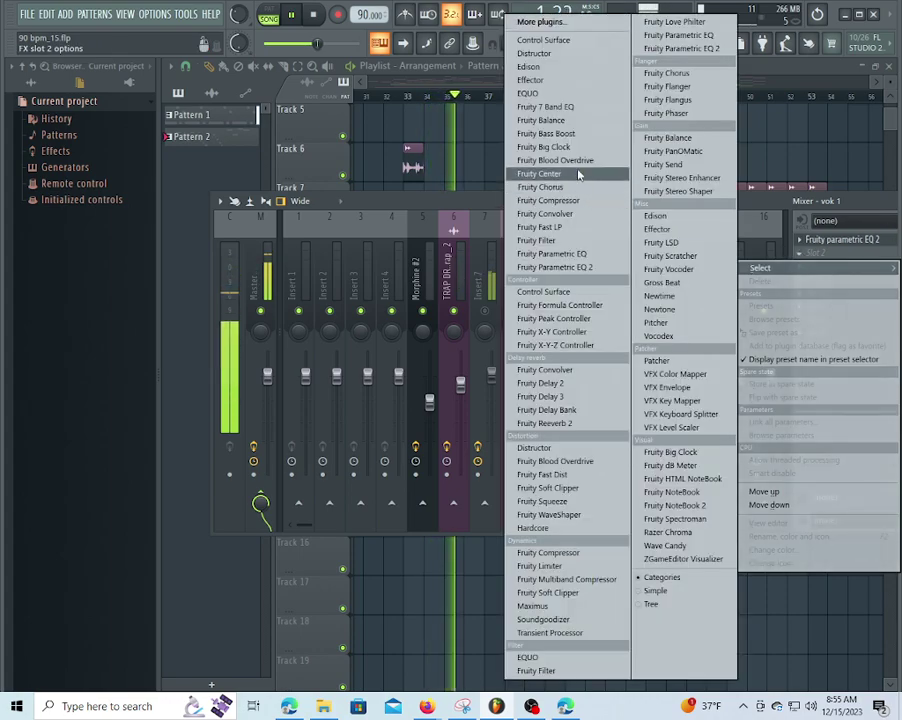
pyautogui.click(568, 425)
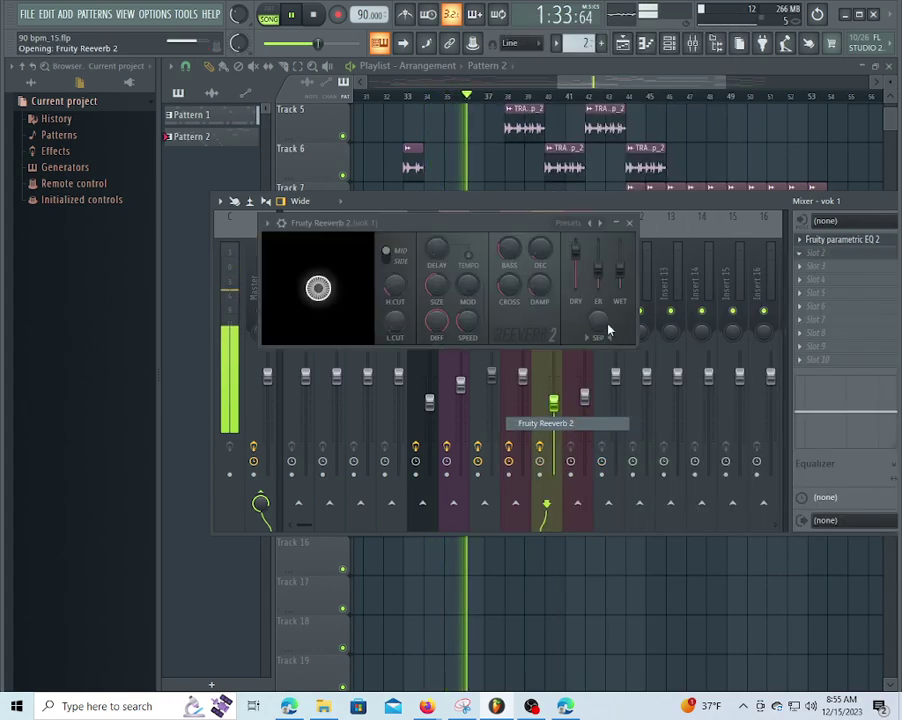
pyautogui.click(601, 224)
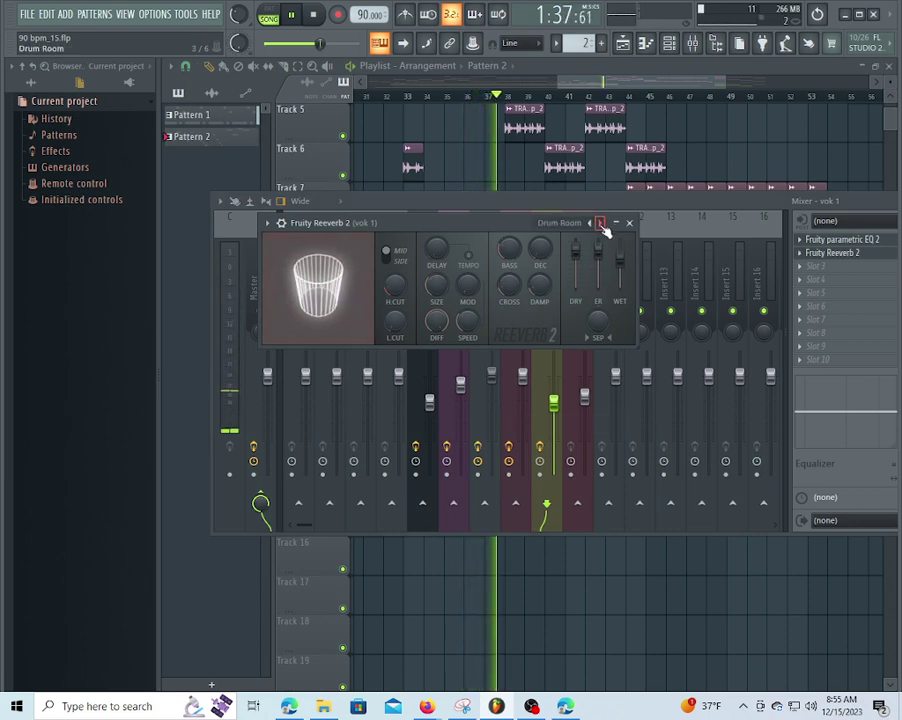
pyautogui.click(294, 43)
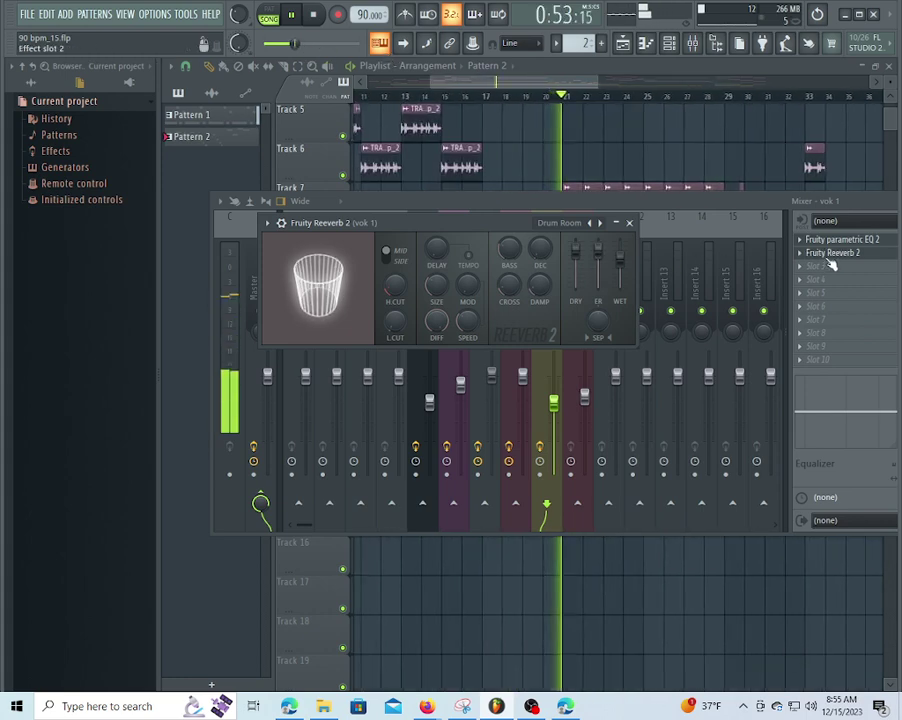
# - Browse Fruity Reeverb 2's presets on vok 1 up to The Venue, step back one preset, and set the effect's mix level to about 46%
pyautogui.click(600, 223)
pyautogui.click(600, 223)
pyautogui.click(600, 223)
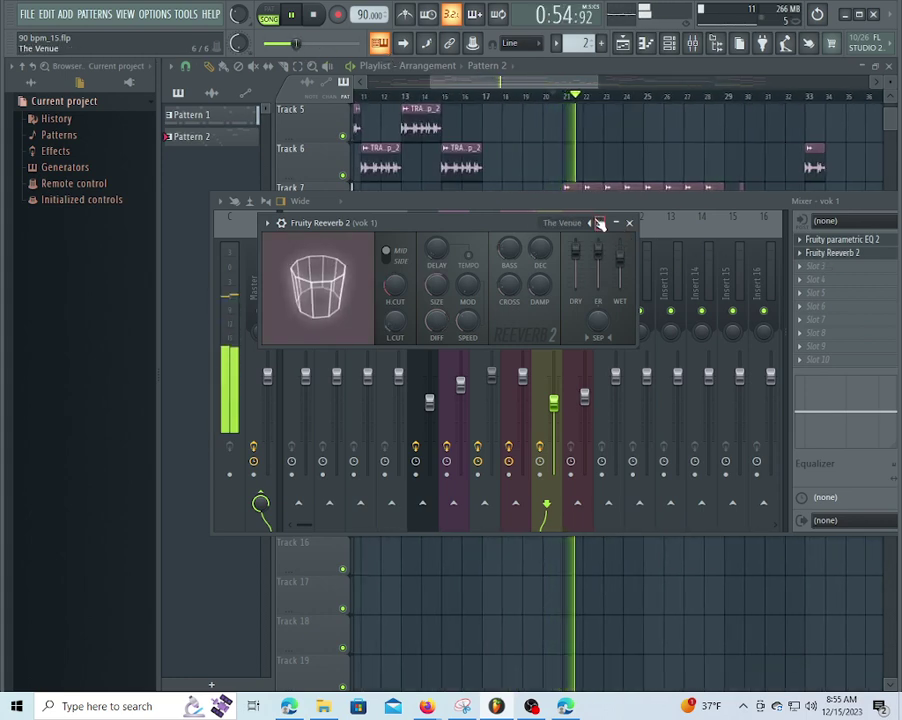
pyautogui.click(590, 224)
pyautogui.click(670, 207)
pyautogui.moveTo(670, 207); pyautogui.dragTo(617, 216)
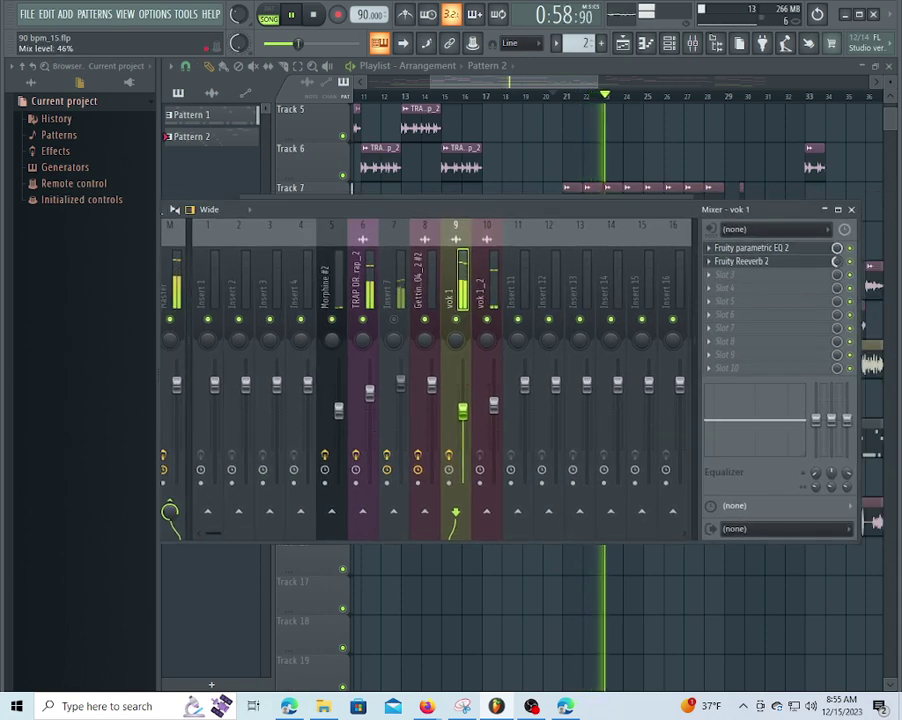
# - In vok 1's Fruity Parametric EQ 2, move band 4 into the treble just above band 2 with a slight boost, and fine-tune bands 7 and 2
pyautogui.click(770, 250)
pyautogui.moveTo(333, 305)
pyautogui.mouseDown()
pyautogui.moveTo(290, 300)
pyautogui.moveTo(316, 305)
pyautogui.mouseUp()
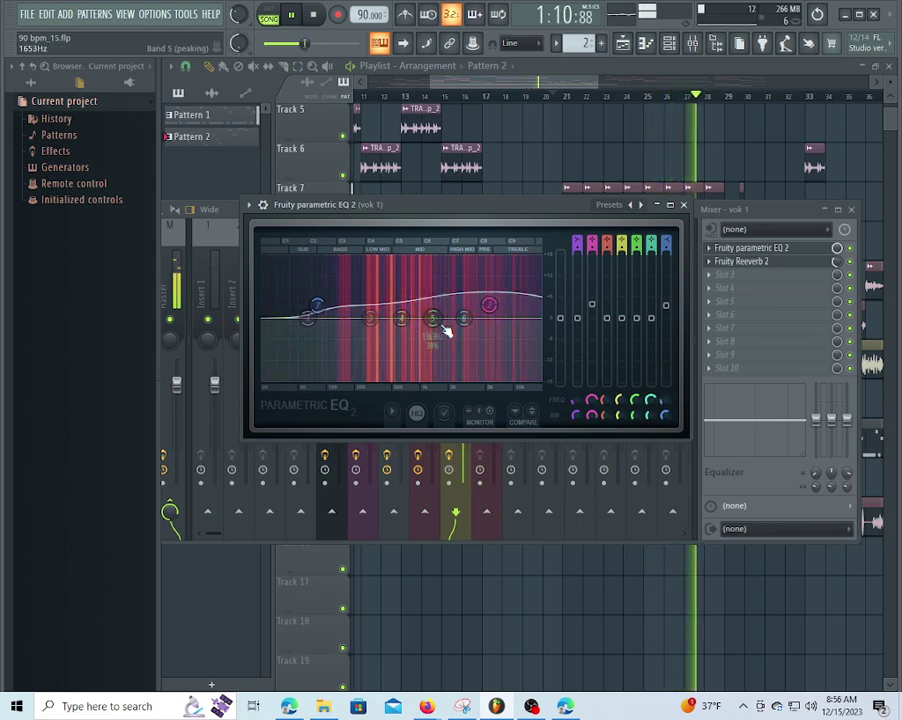
pyautogui.moveTo(401, 318); pyautogui.dragTo(486, 303)
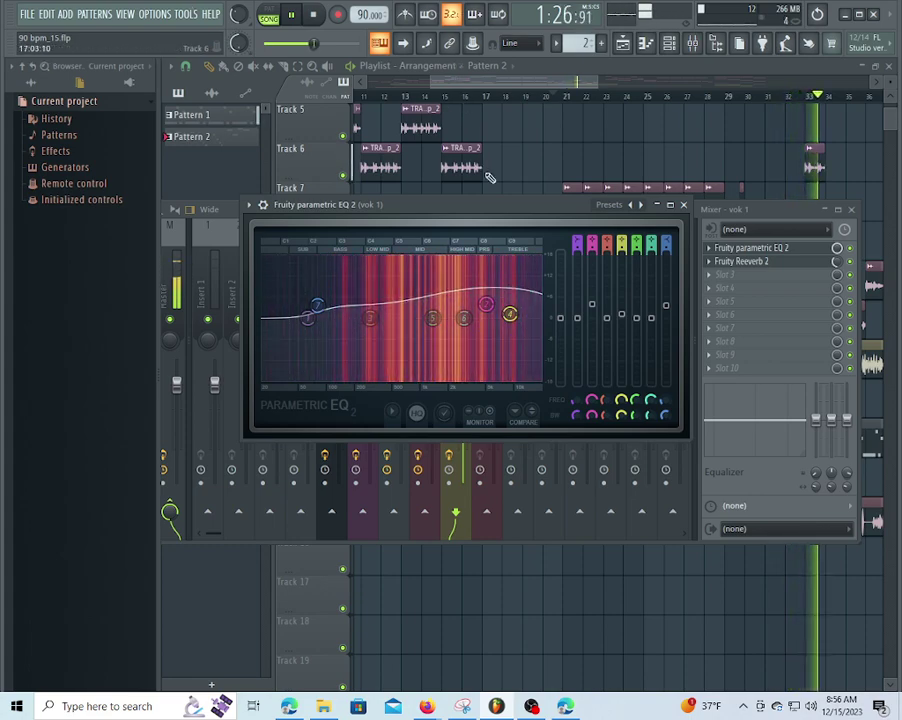
pyautogui.moveTo(486, 304)
pyautogui.mouseDown()
pyautogui.moveTo(472, 305)
pyautogui.moveTo(497, 302)
pyautogui.moveTo(488, 303)
pyautogui.mouseUp()
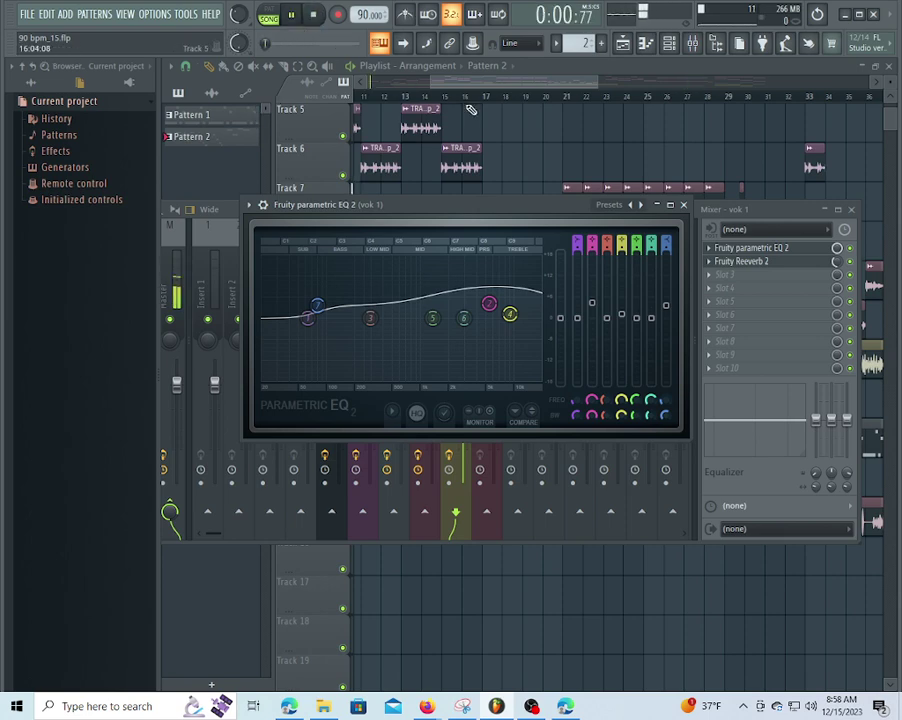
# - Try deleting the Track 8 sample clip at bar 3 and moving the opening Track 7 clip to about bar 3, then back to bar 1
pyautogui.moveTo(476, 87); pyautogui.dragTo(322, 76)
pyautogui.scroll(3, 380, 105)
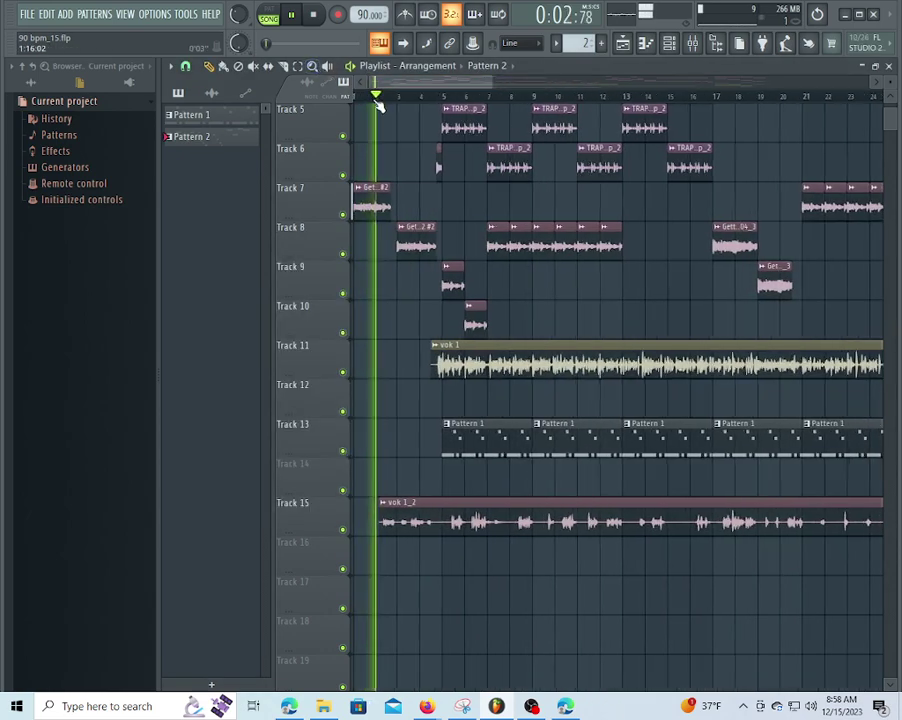
pyautogui.scroll(2, 380, 105)
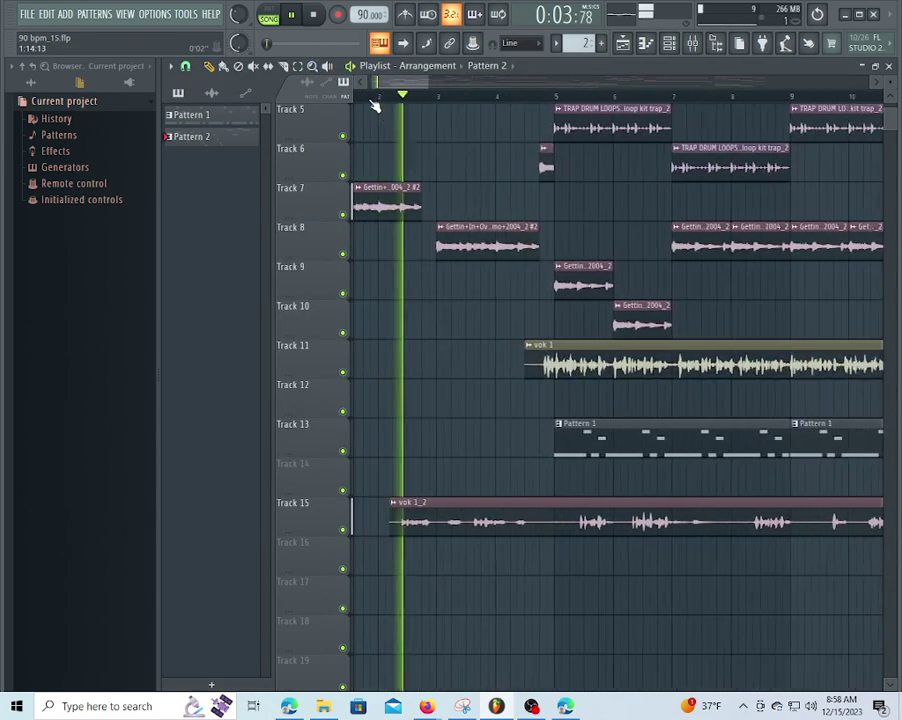
pyautogui.rightClick(472, 237)
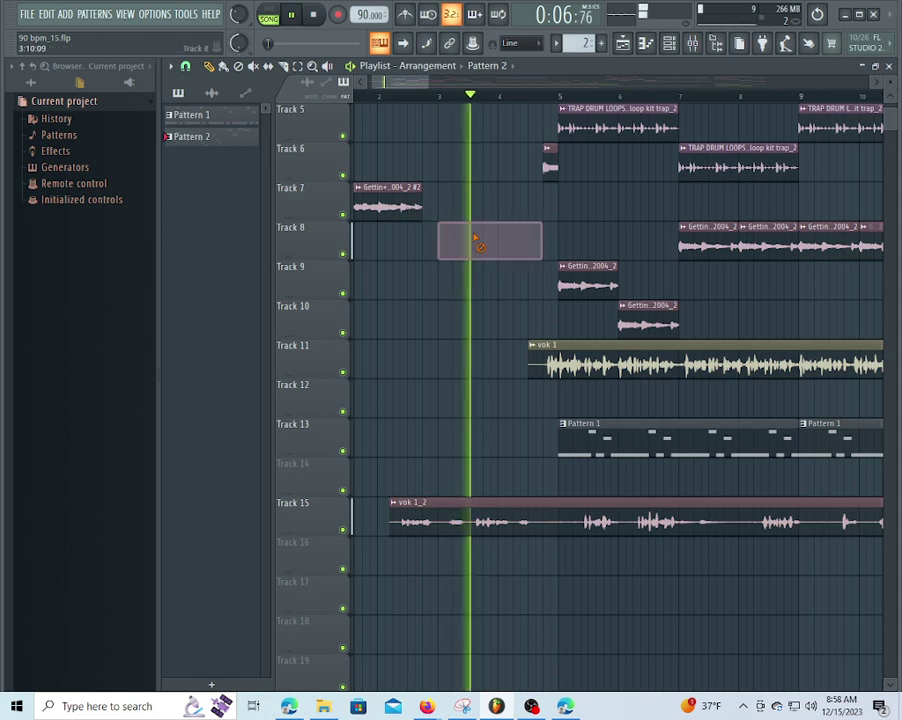
pyautogui.moveTo(388, 203); pyautogui.dragTo(505, 207)
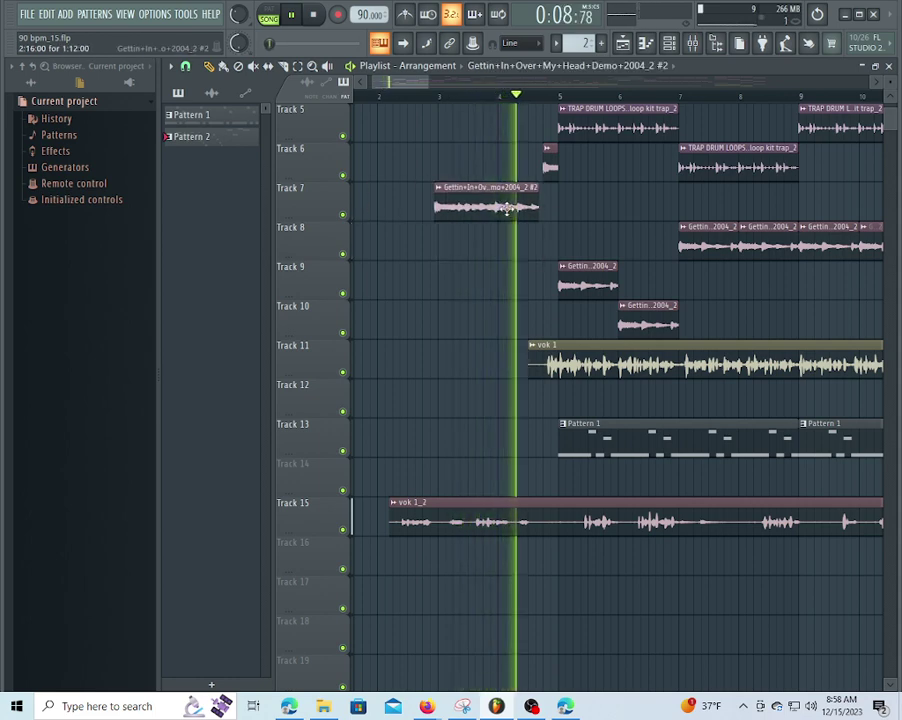
pyautogui.click(505, 207)
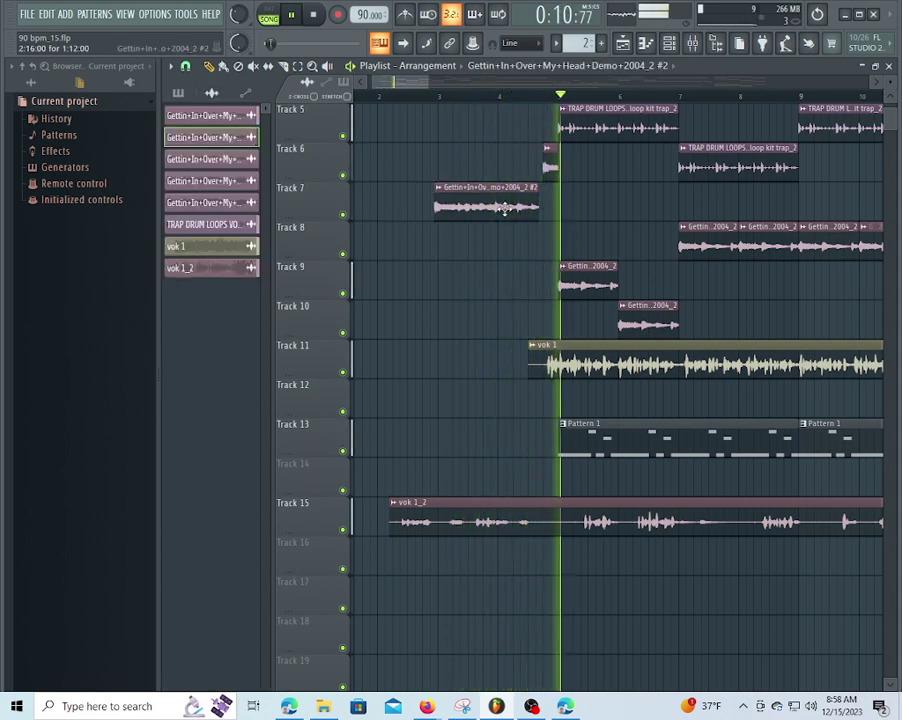
pyautogui.moveTo(503, 208); pyautogui.dragTo(268, 206)
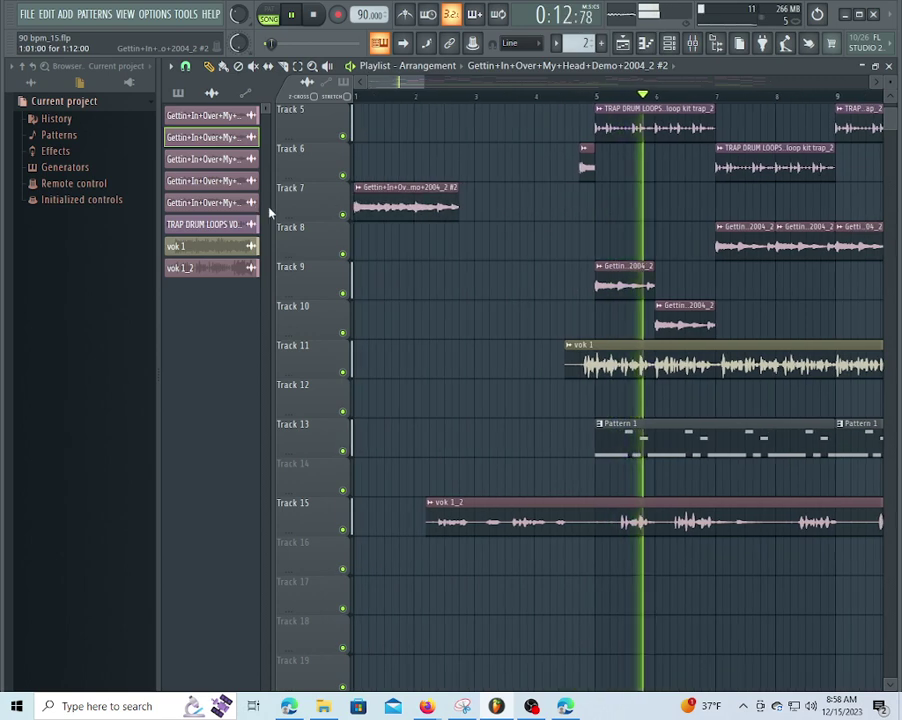
pyautogui.moveTo(370, 97); pyautogui.dragTo(355, 97)
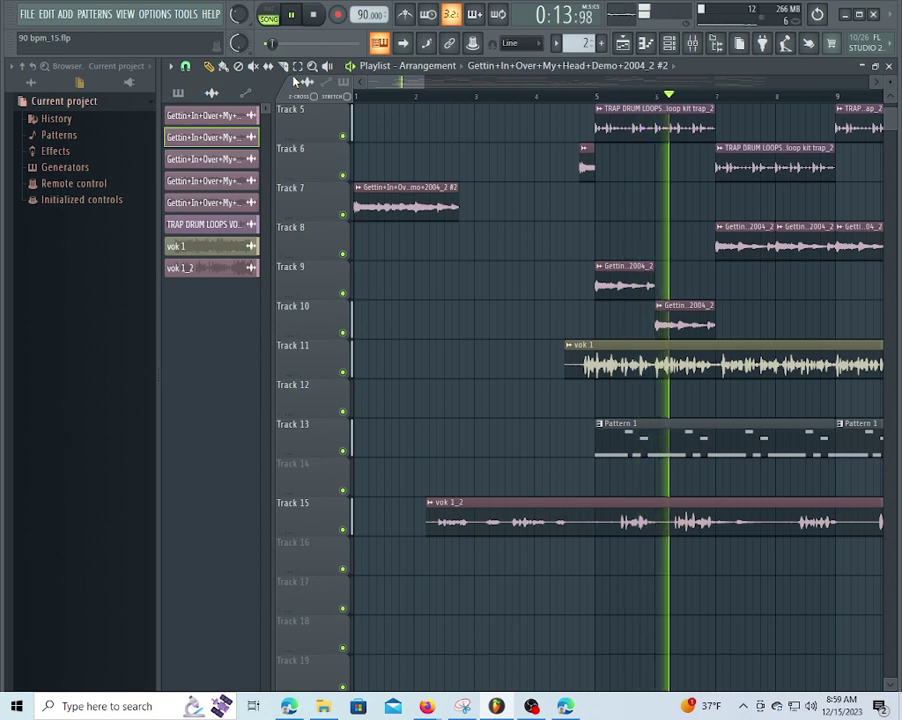
# - Undo the Track 7 clip moves and the deletion of the Track 8 clip
pyautogui.hotkey('ctrl', 'z')
pyautogui.hotkey('ctrl', 'z')
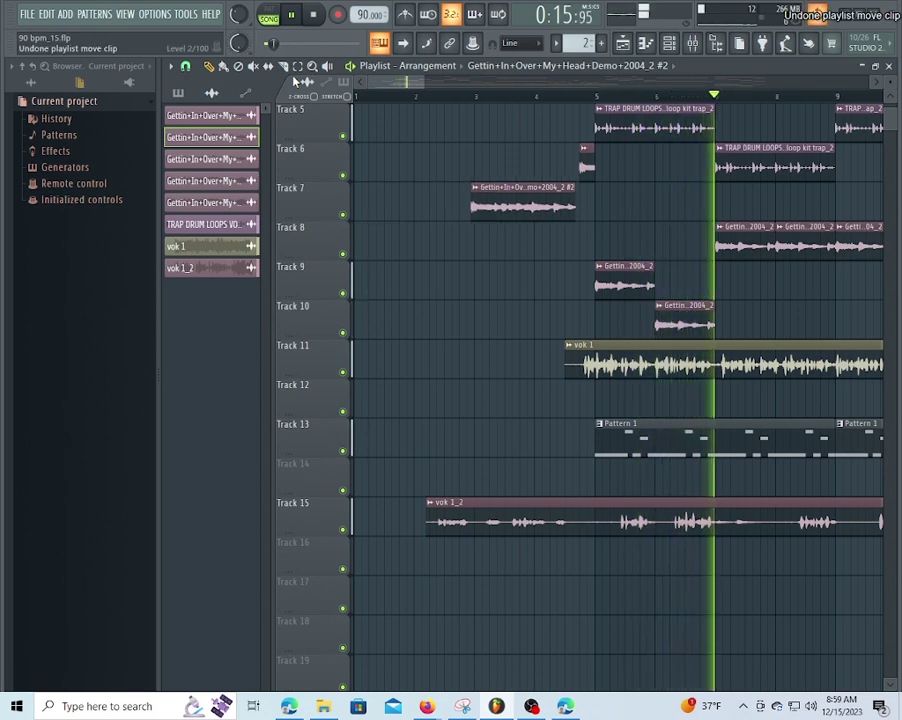
pyautogui.hotkey('ctrl', 'z')
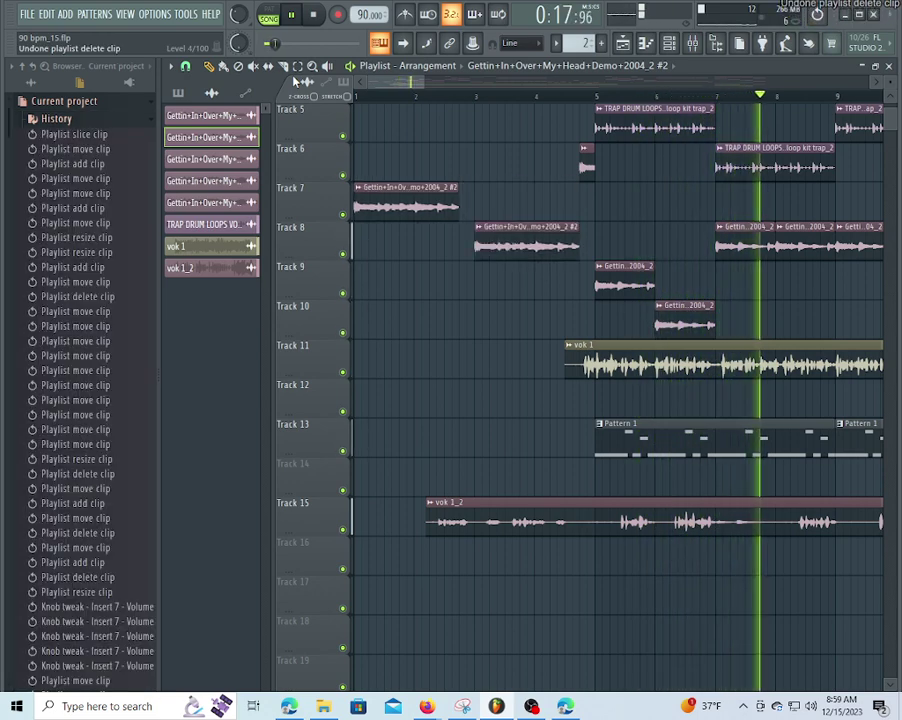
# - Shorten the Track 8 sample clip at bar 3 to end at bar 4, and listen through the arrangement until about bar 37 before stopping playback
pyautogui.moveTo(576, 253); pyautogui.dragTo(534, 246)
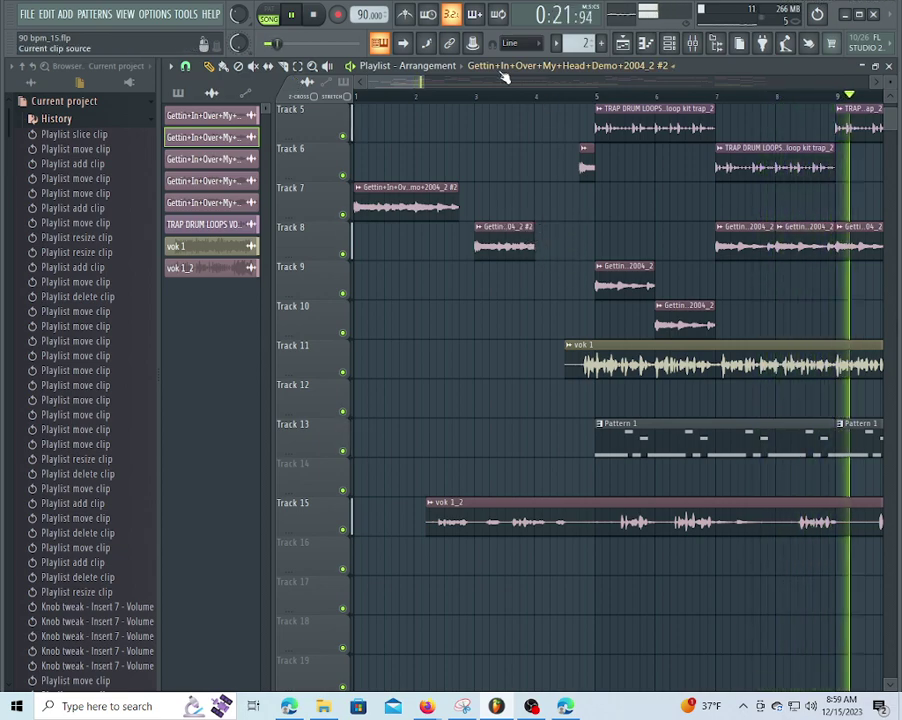
pyautogui.scroll(-4, 478, 110)
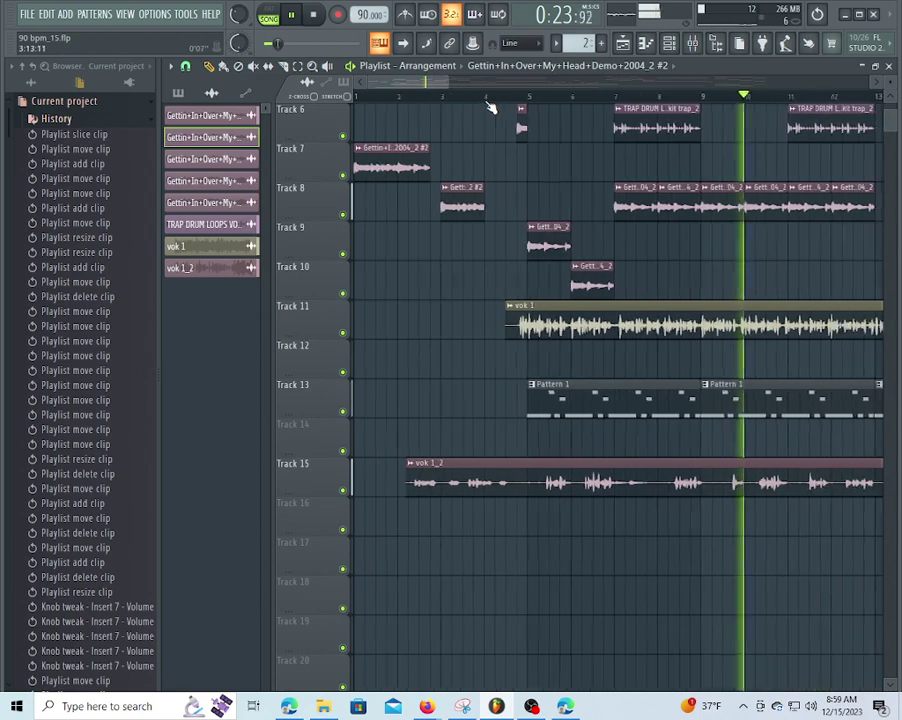
pyautogui.scroll(-5, 490, 108)
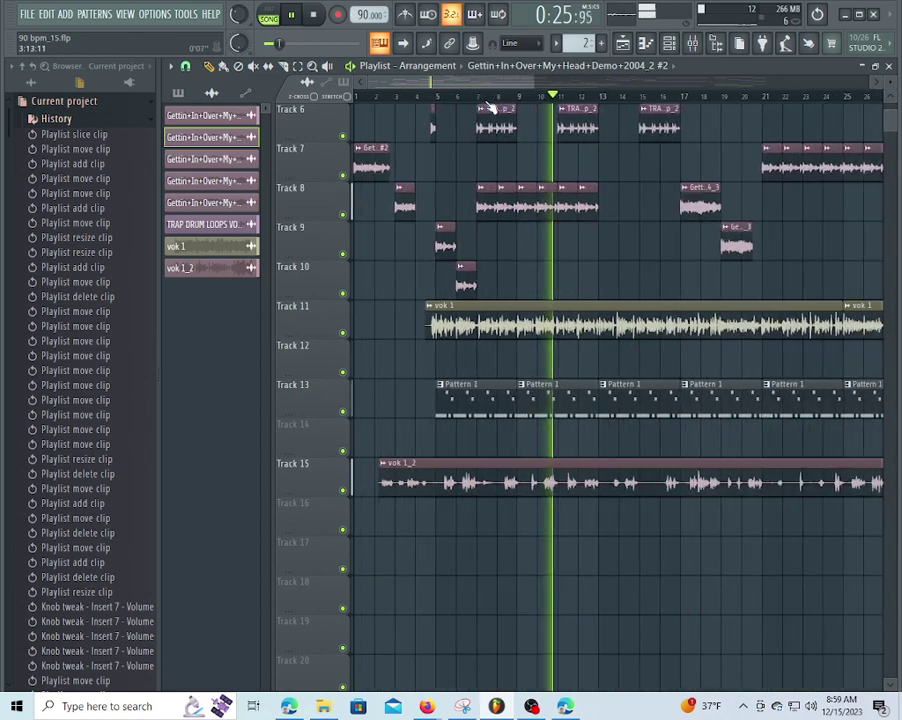
pyautogui.scroll(-4, 490, 108)
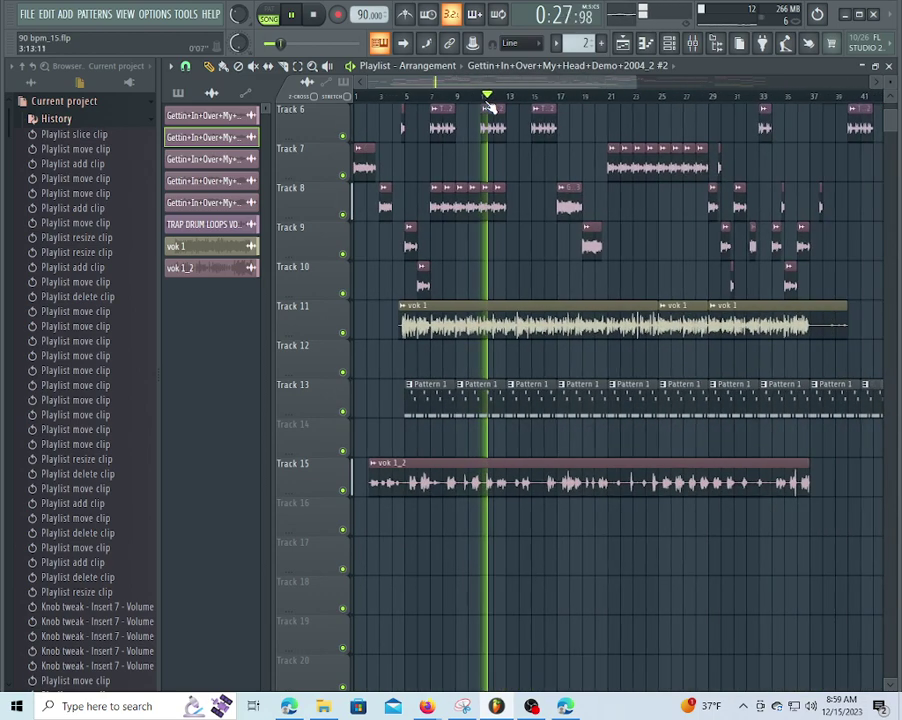
pyautogui.scroll(-3, 490, 108)
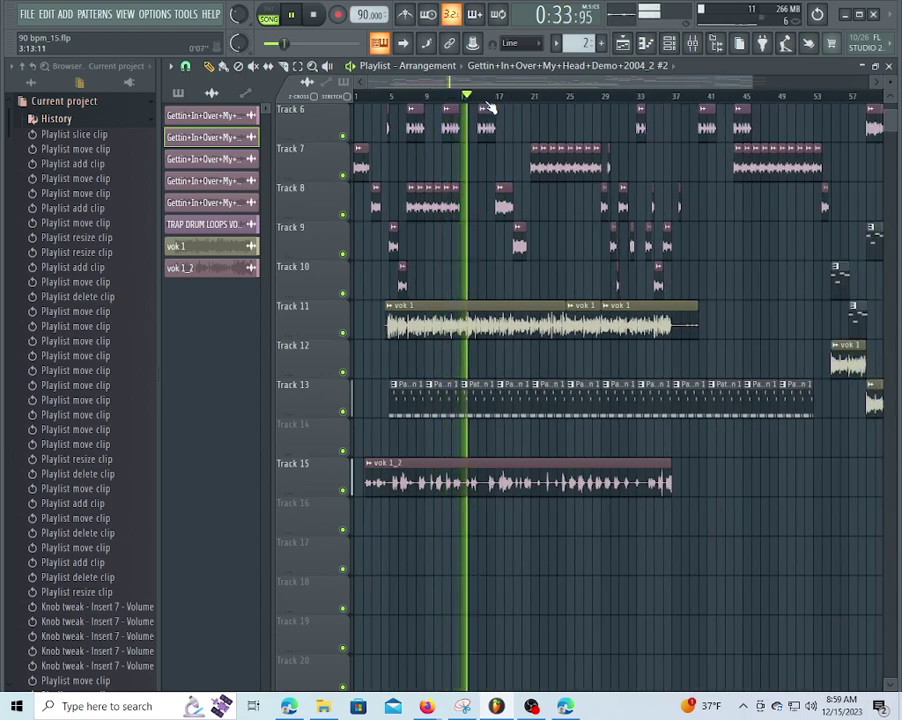
pyautogui.scroll(-3, 490, 108)
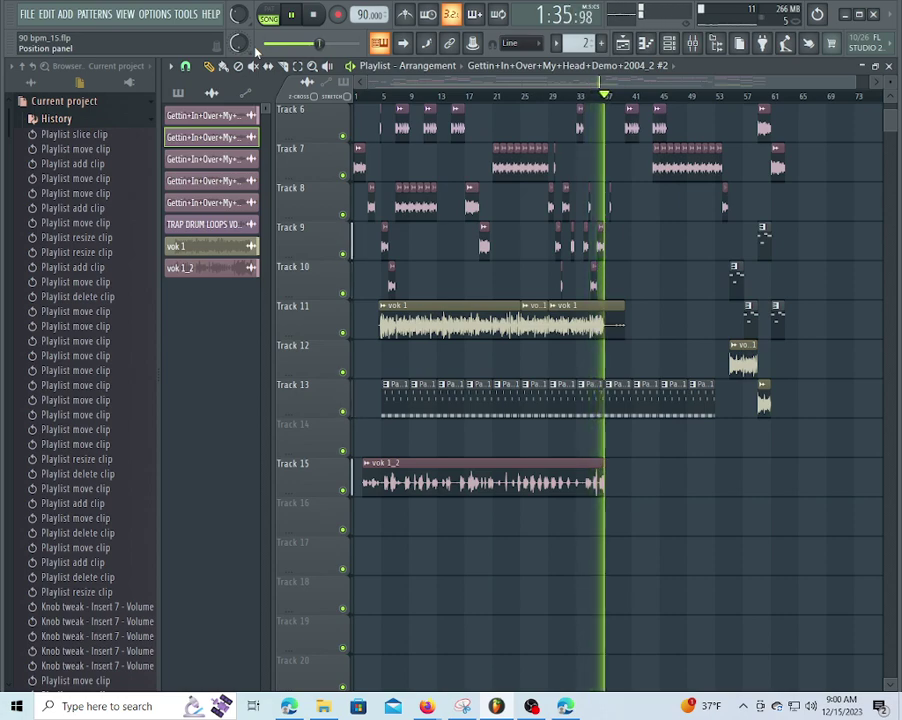
pyautogui.press('space')
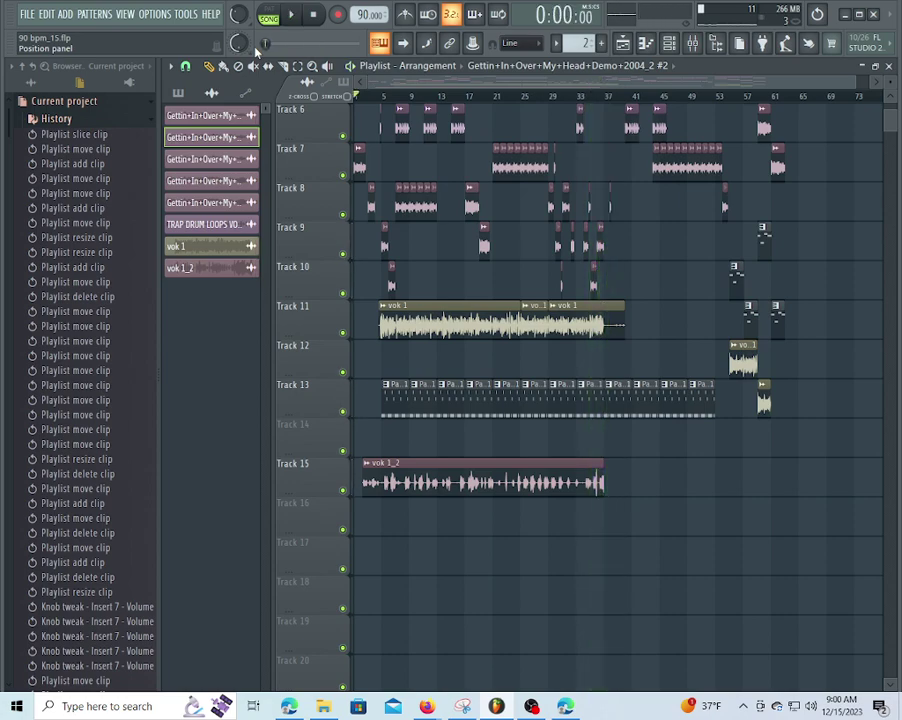
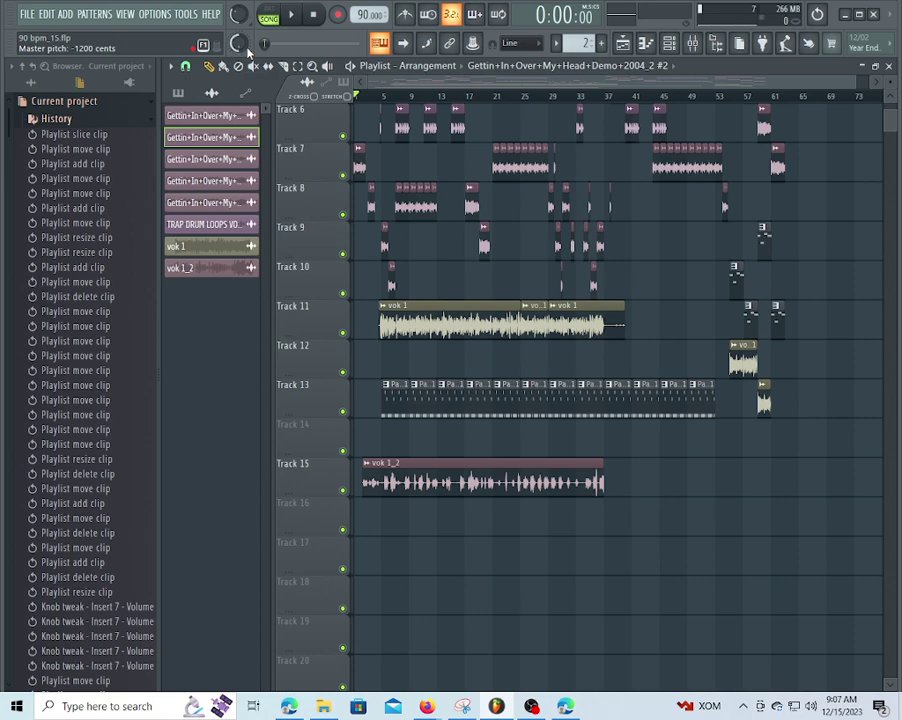
pyautogui.click(531, 706)
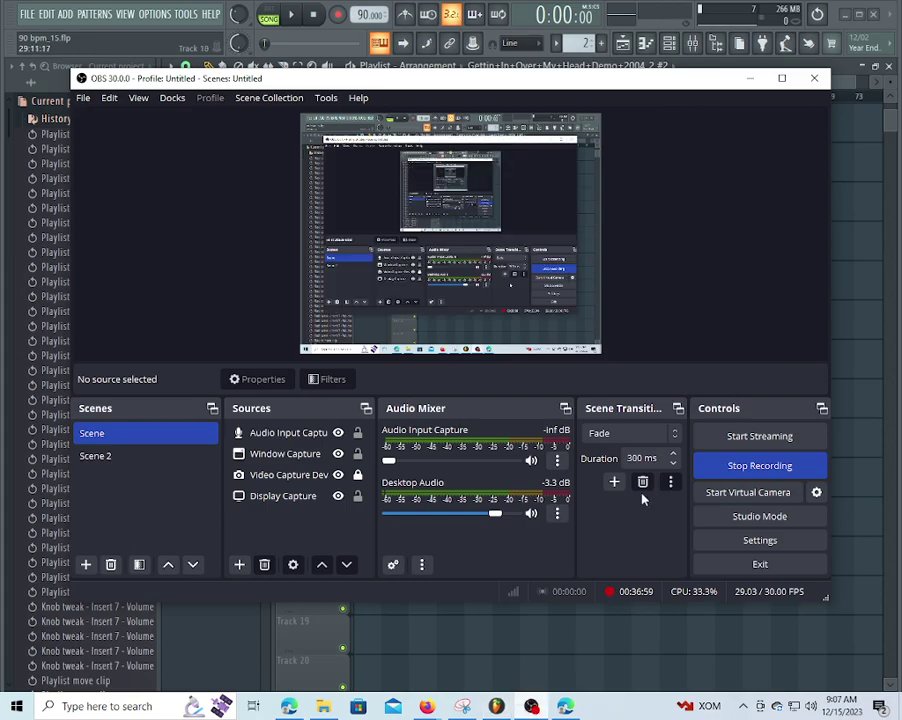